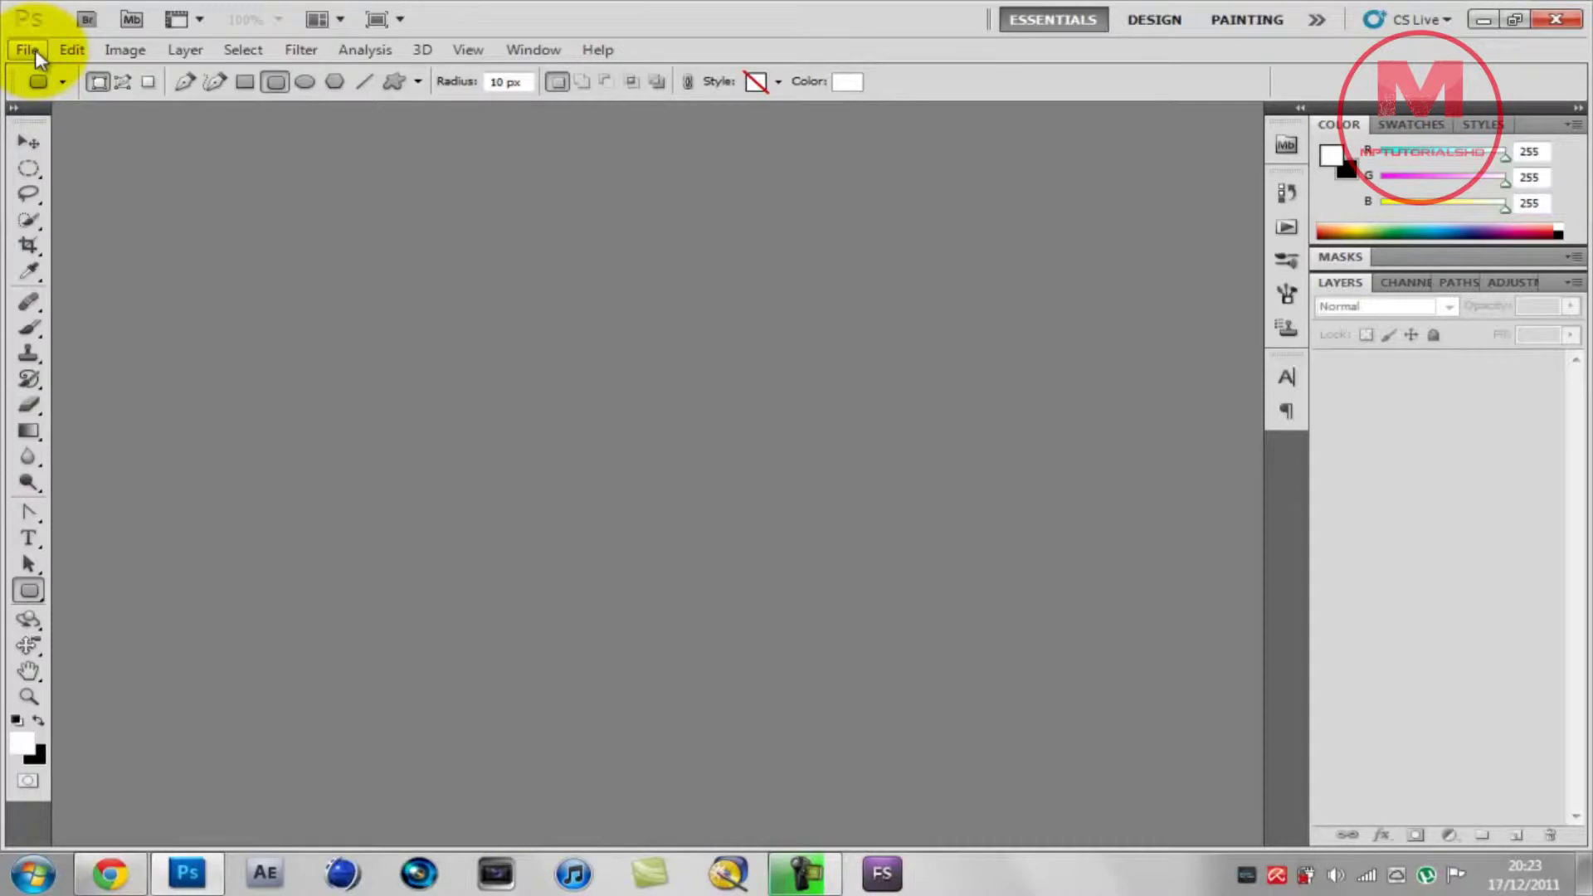
Create a new 57 × 57 pixel document, Untitled-1, with Transparent background contents
left_click(35, 50)
left_click(27, 72)
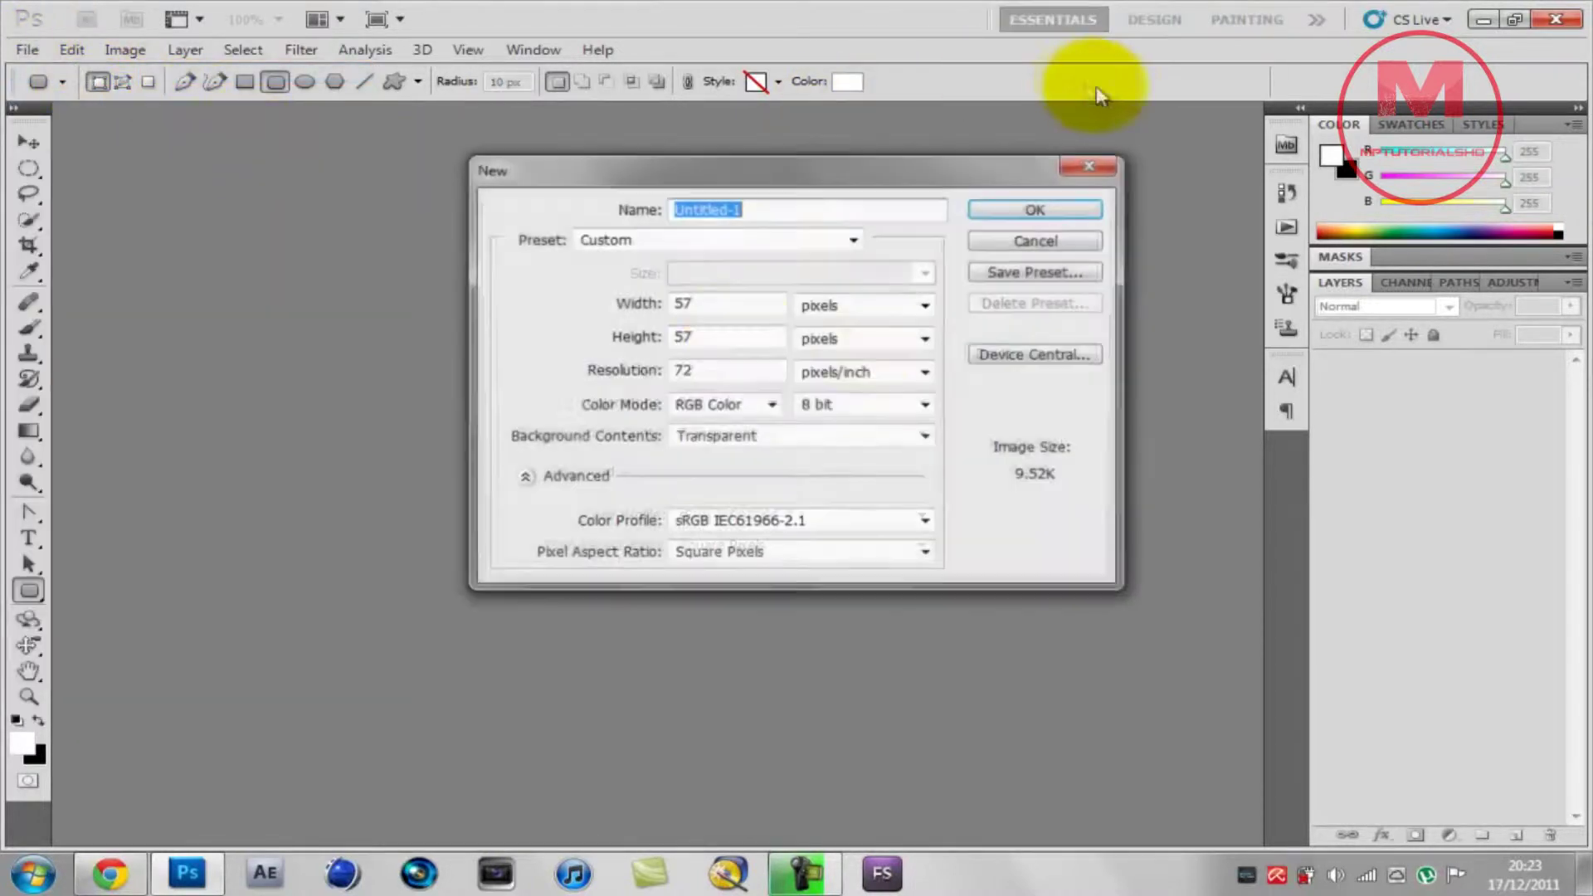
double_click(711, 303)
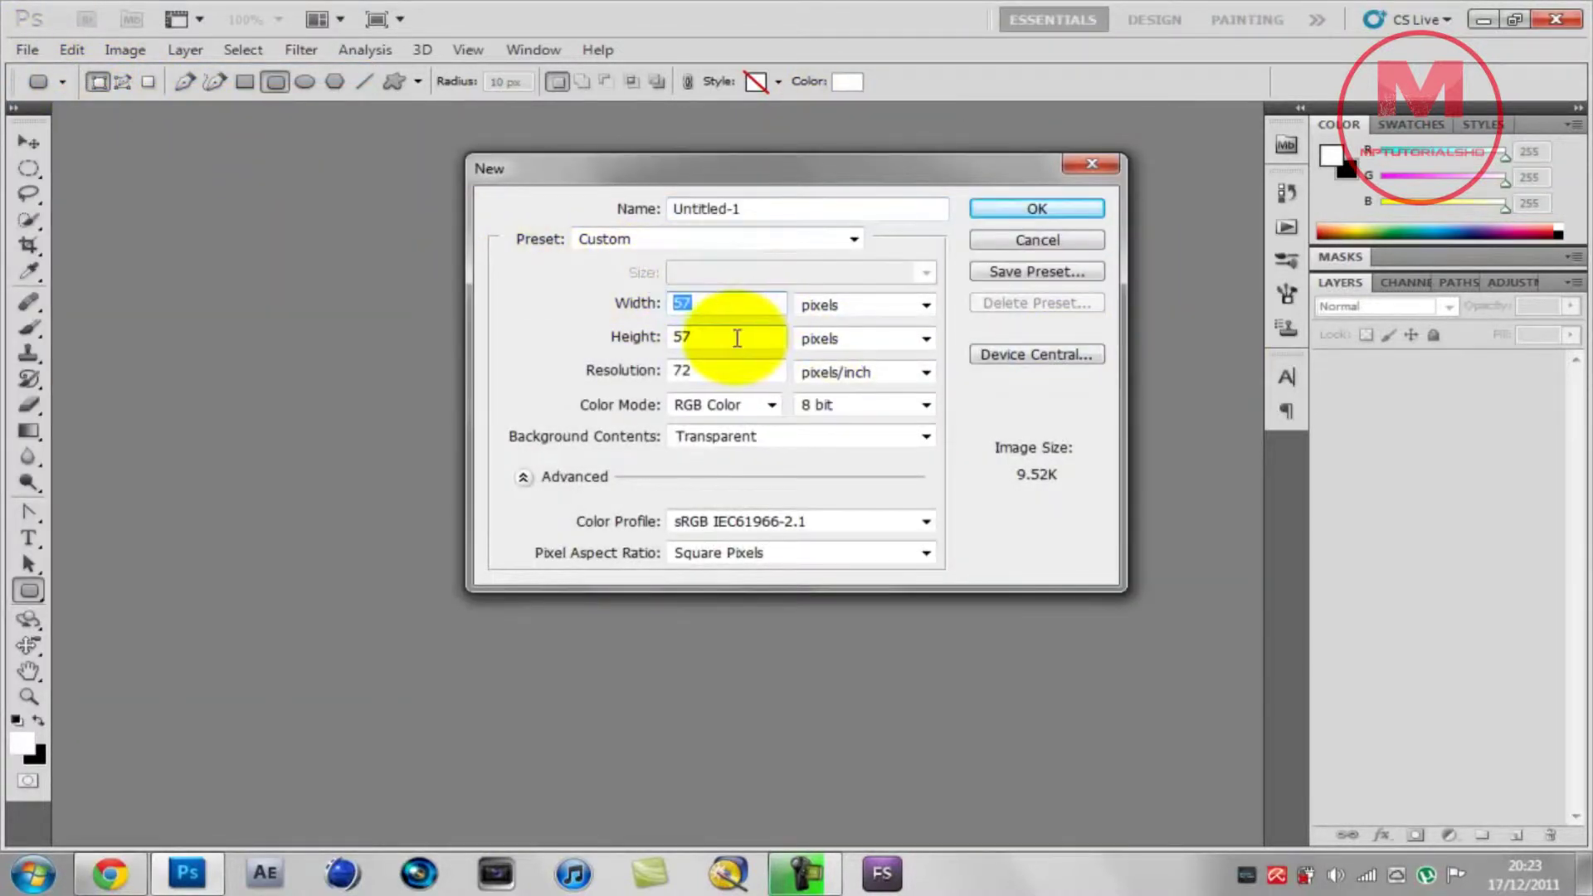
double_click(722, 336)
left_click(764, 437)
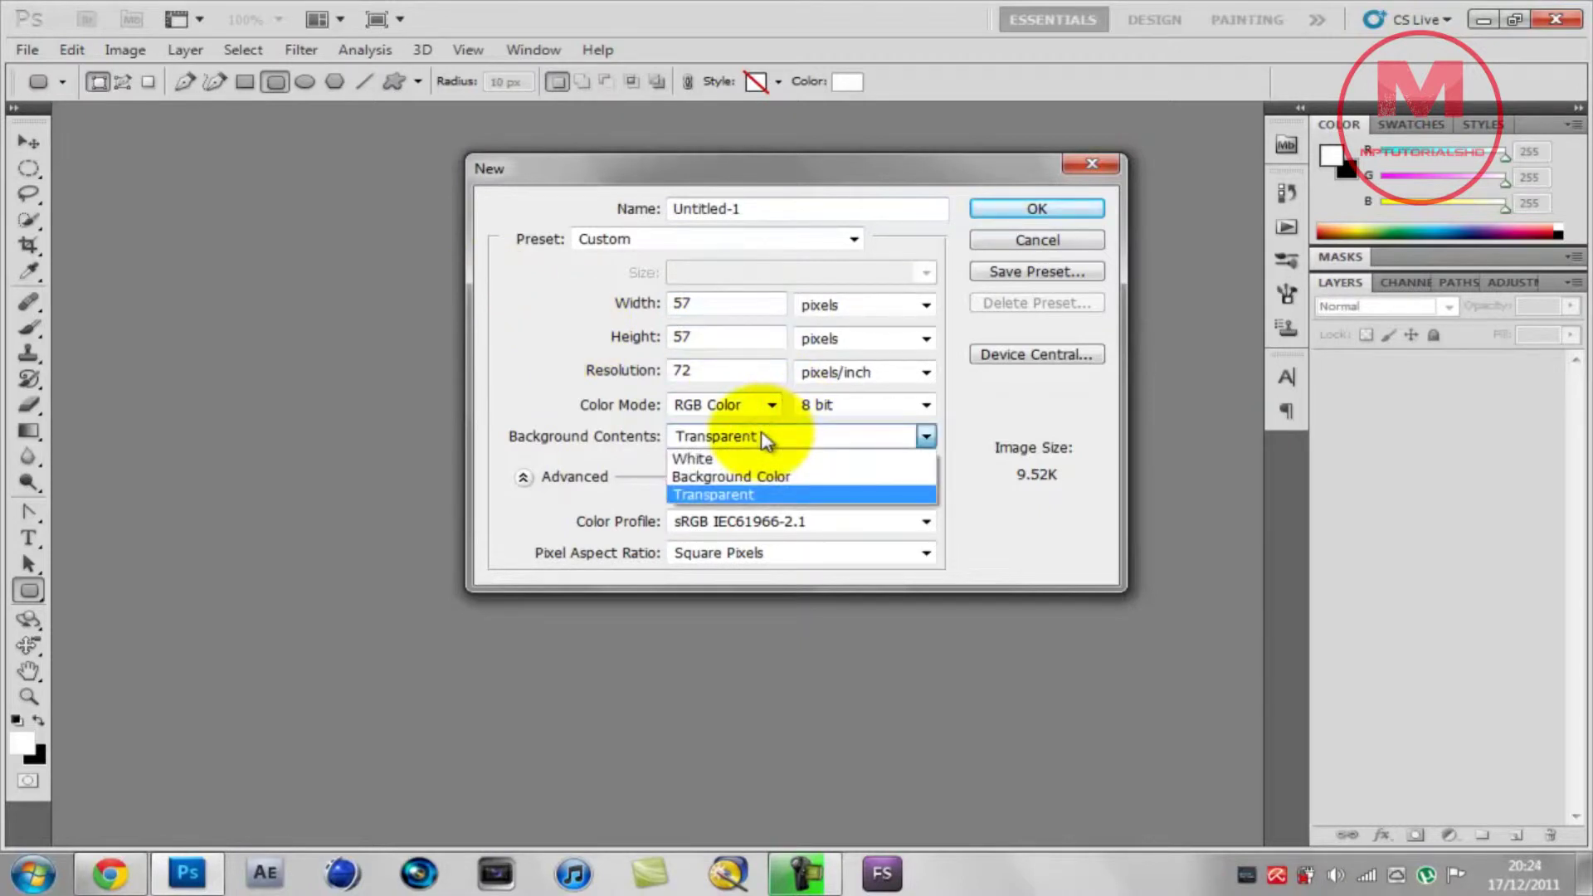
left_click(765, 437)
left_click(1072, 209)
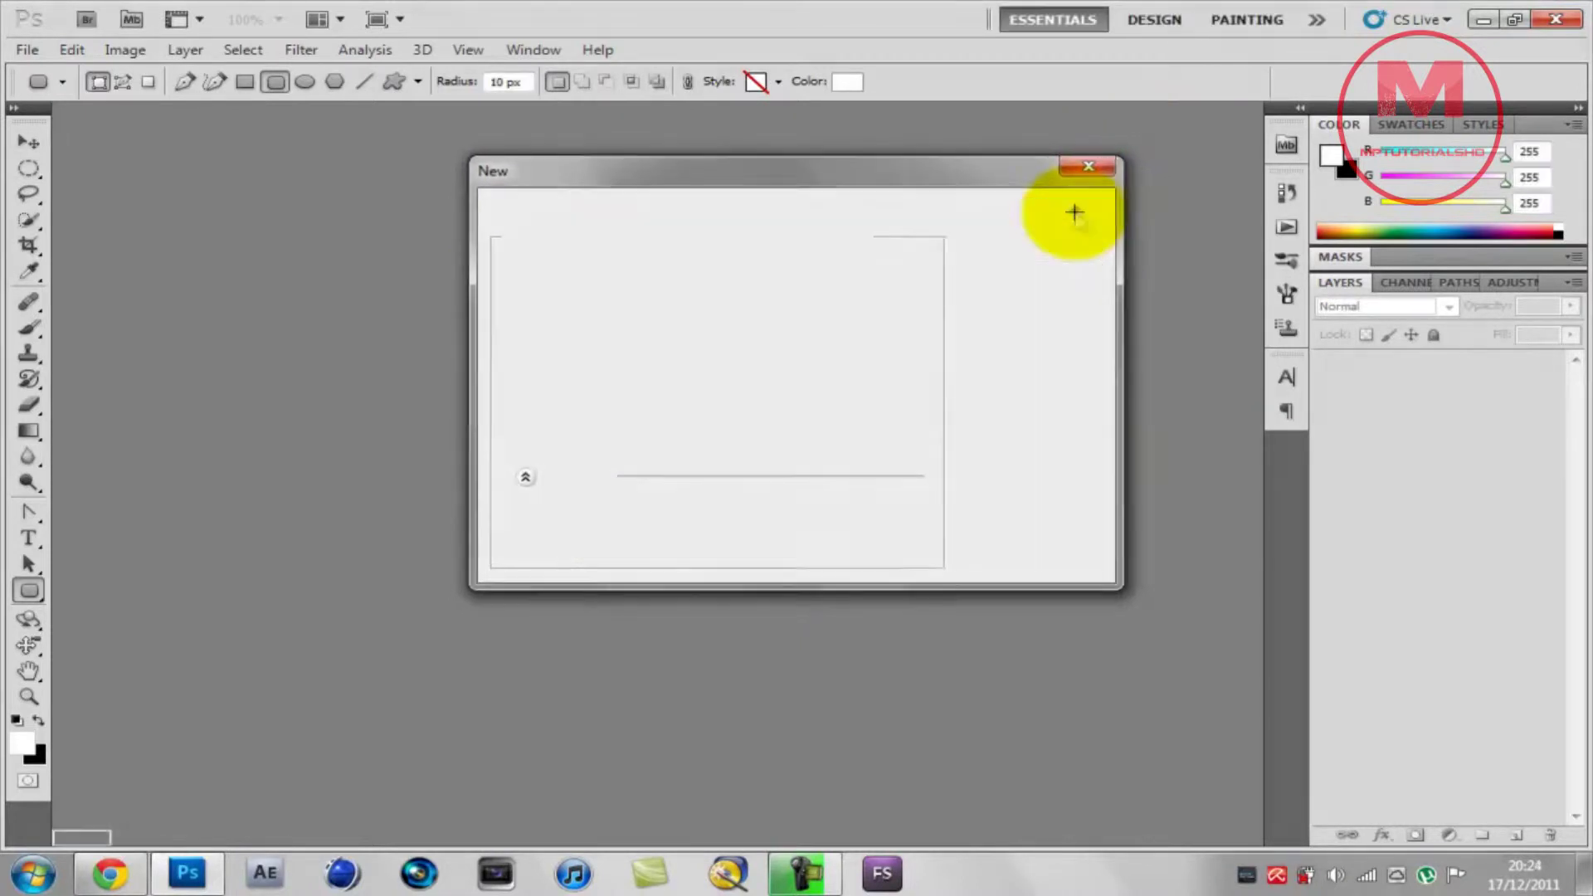
Draw a white rounded rectangle with 10 px corner radius covering the whole canvas
left_click(30, 590)
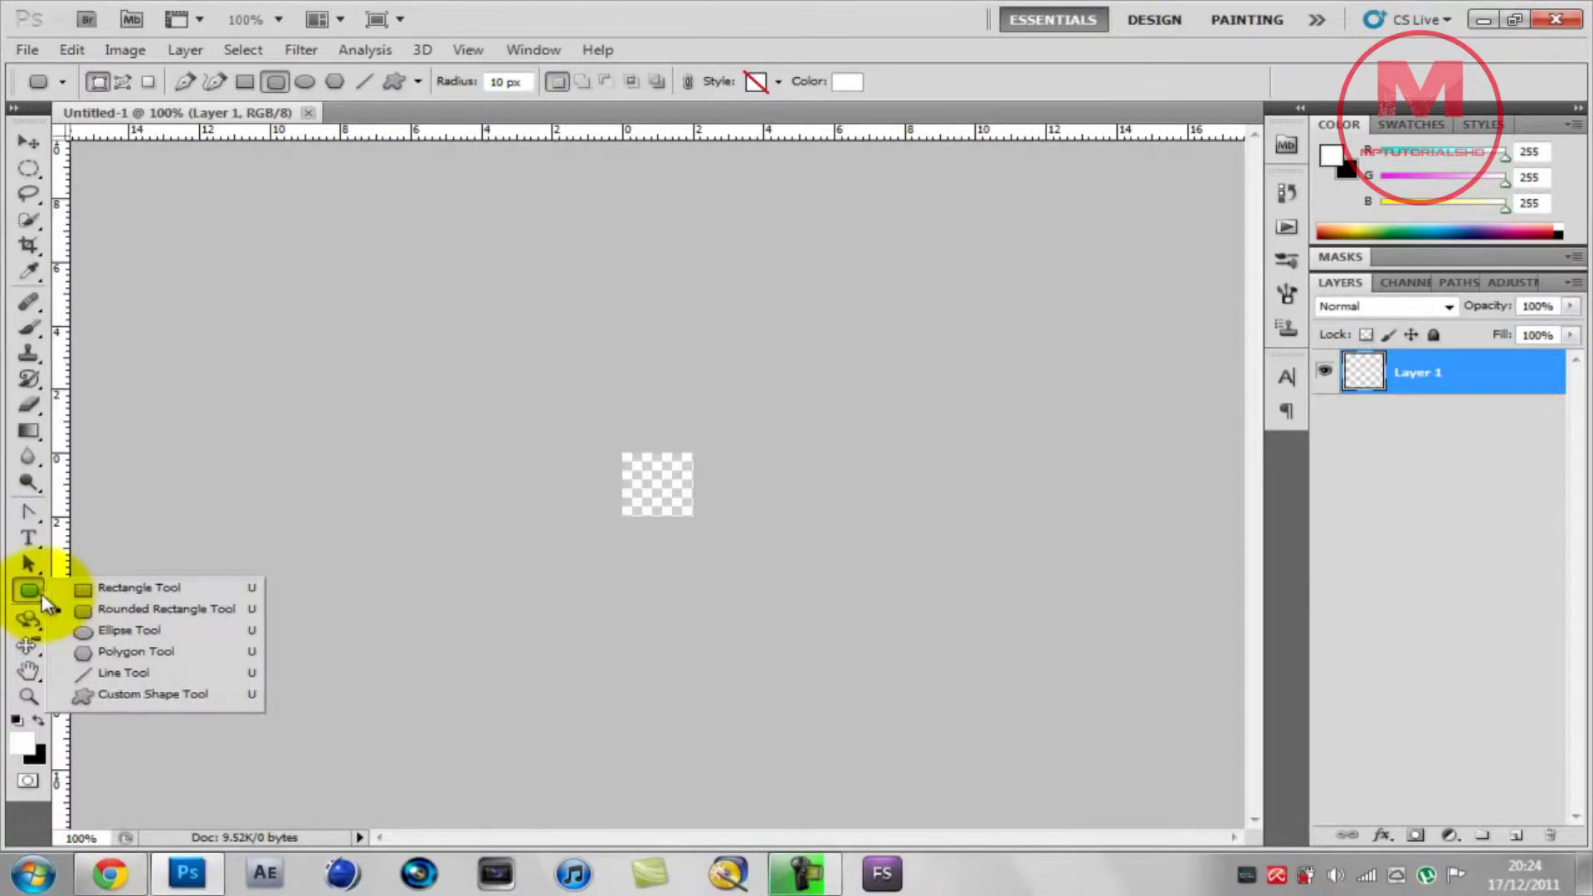
left_click(83, 608)
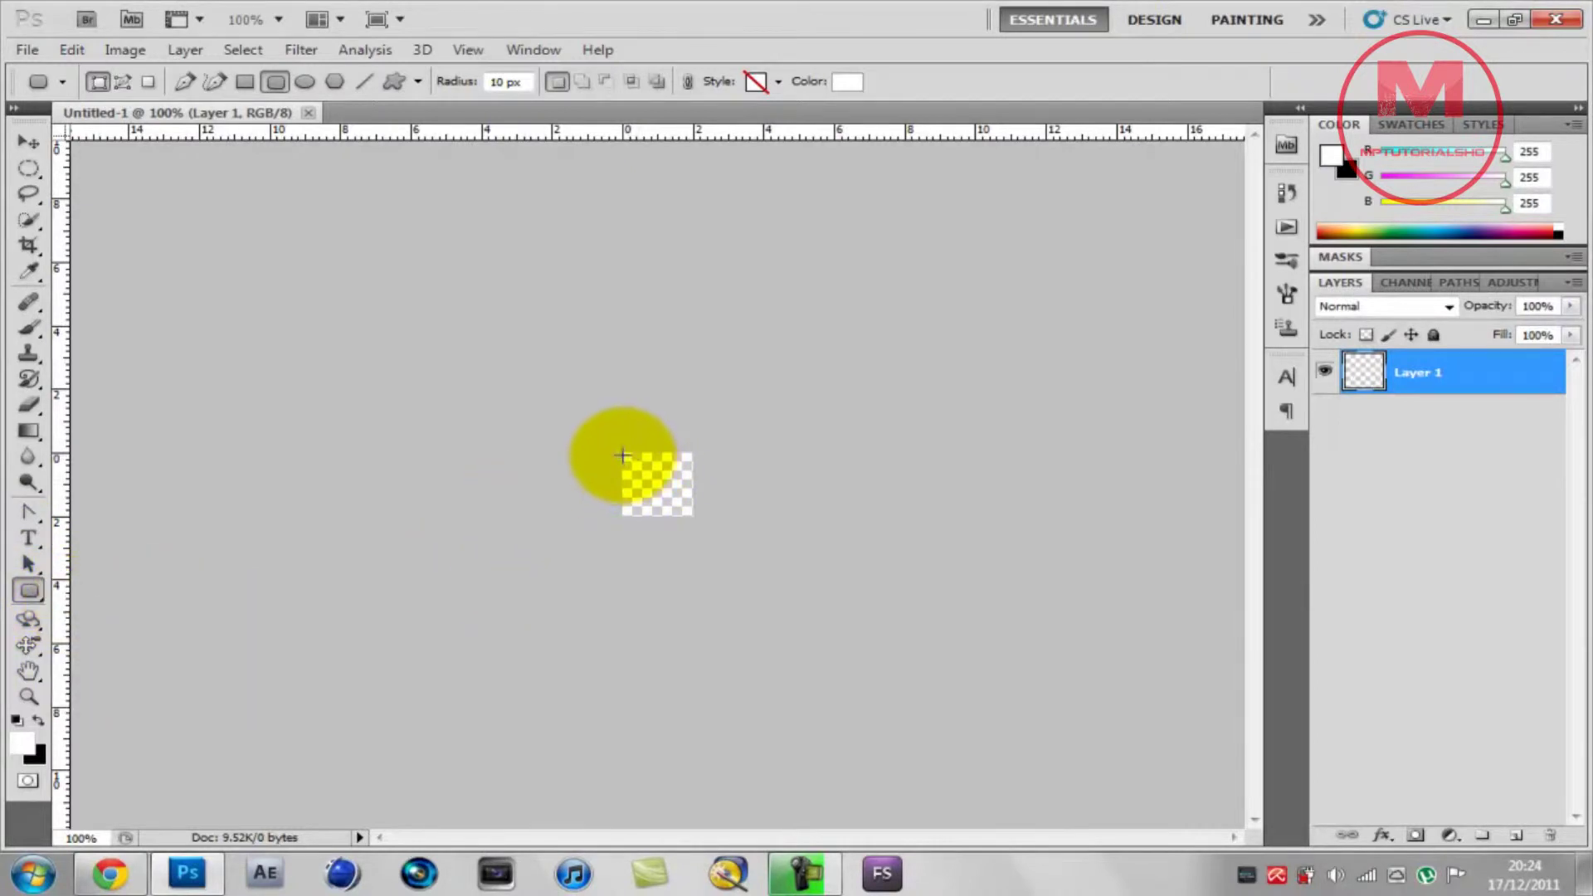
left_click_drag(622, 452, 696, 515)
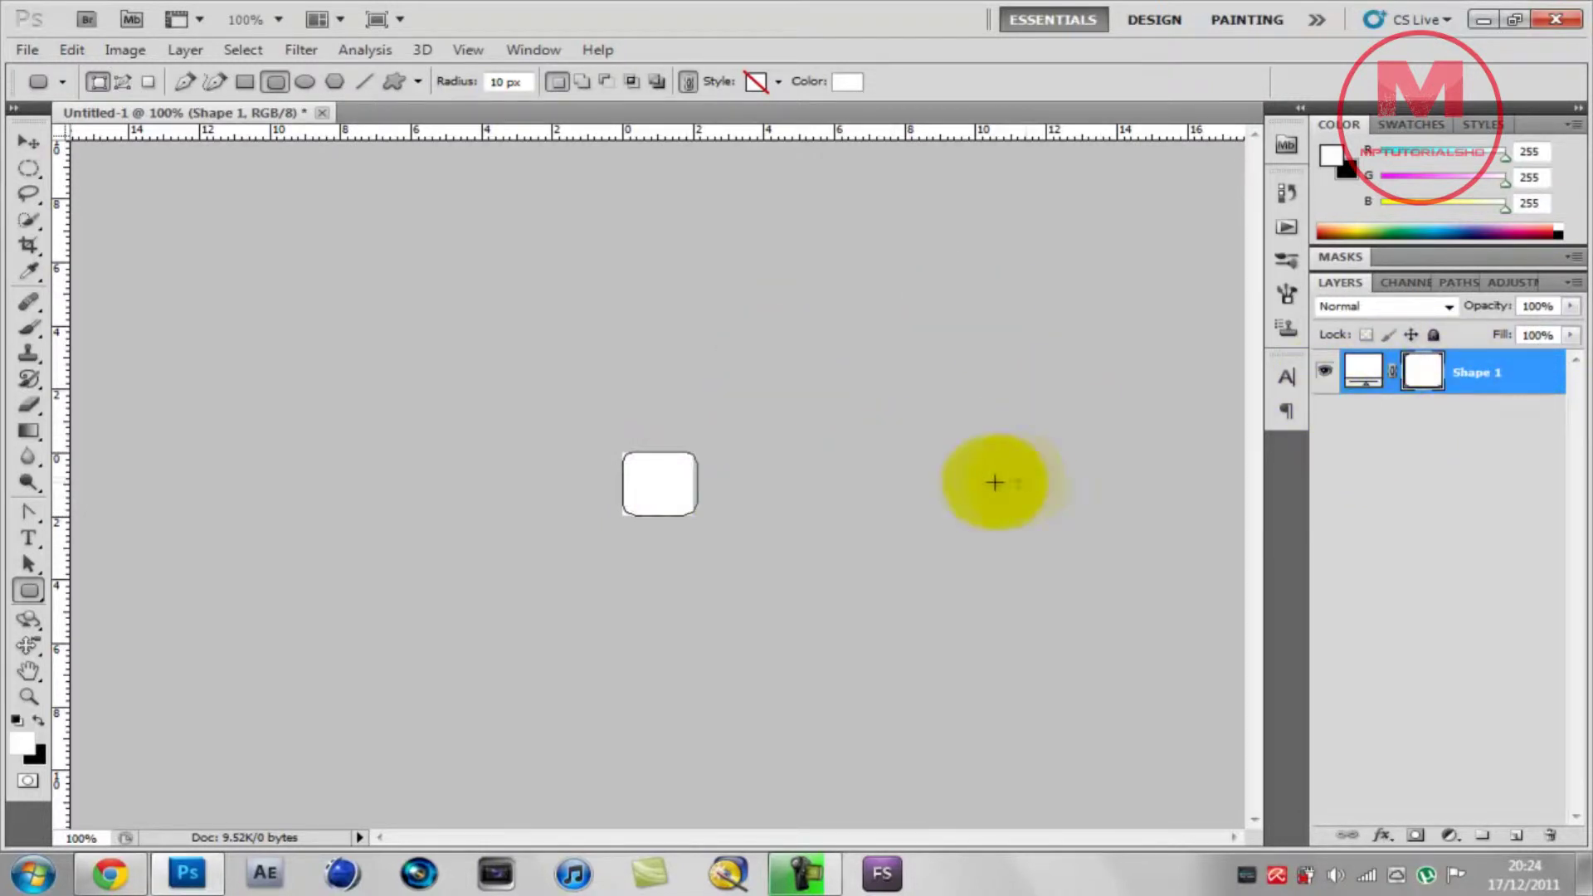
Change the Shape 1 fill colour to bright blue #007eff (R0 G126 B255)
double_click(1357, 372)
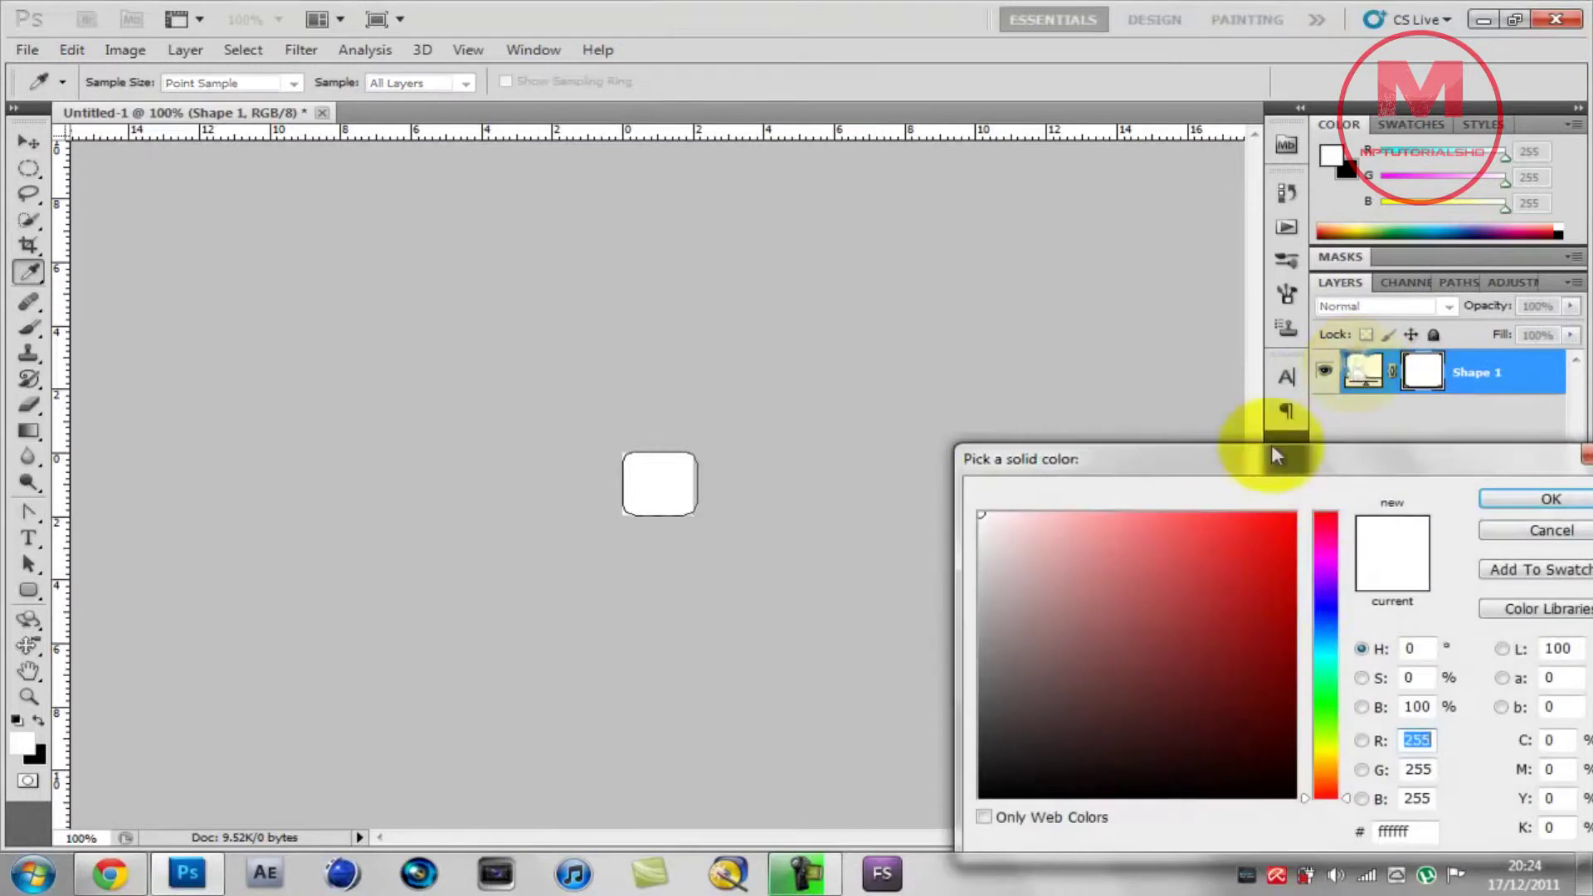
left_click_drag(1322, 580, 1344, 635)
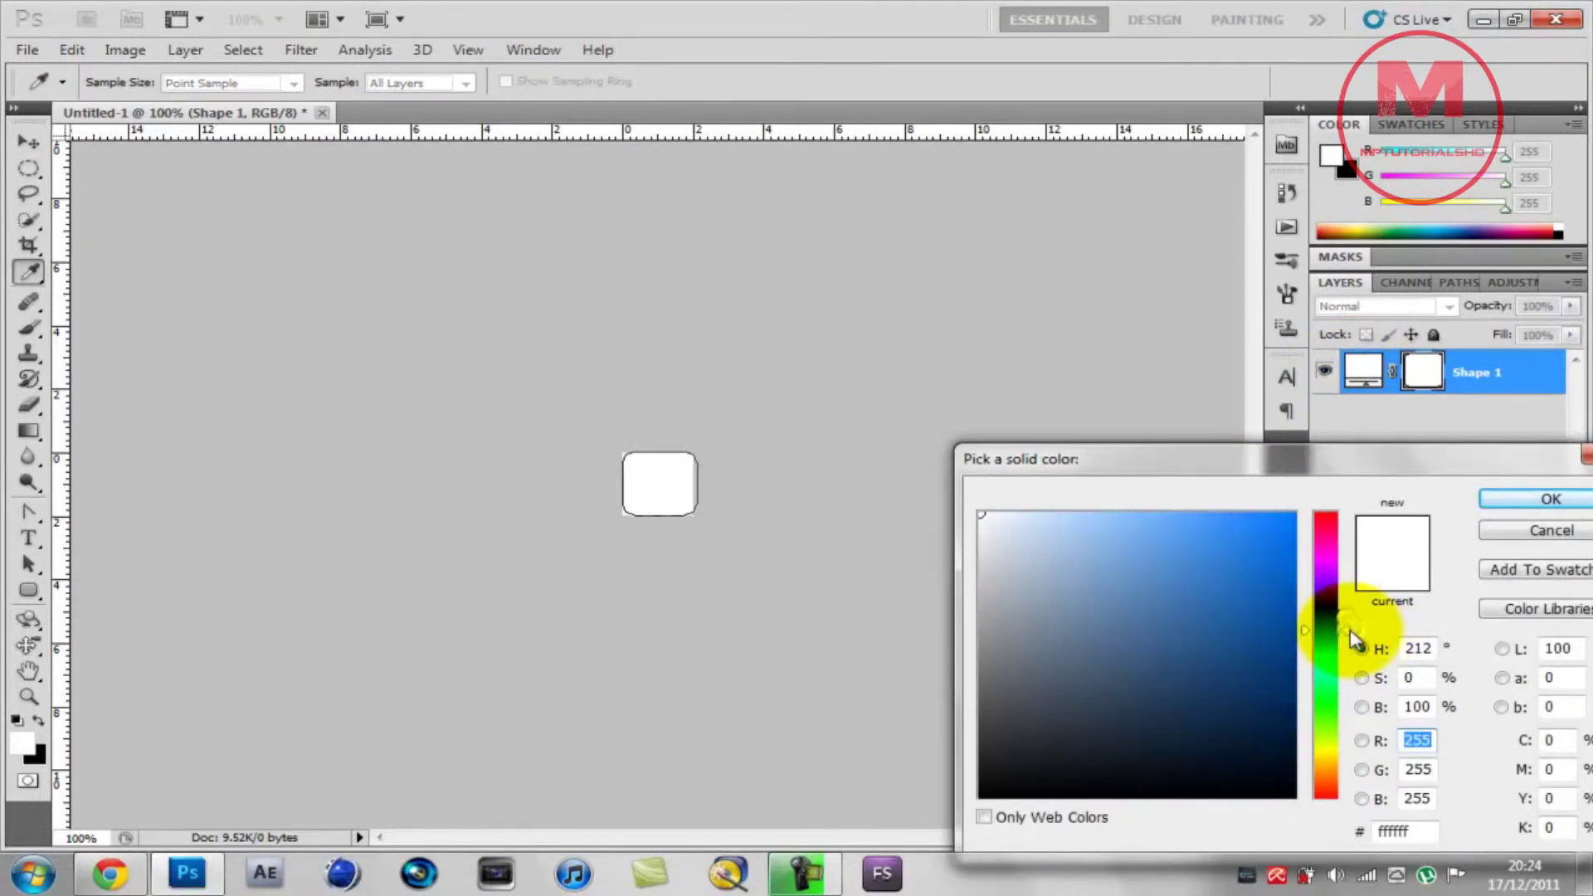
left_click_drag(1198, 605, 1411, 427)
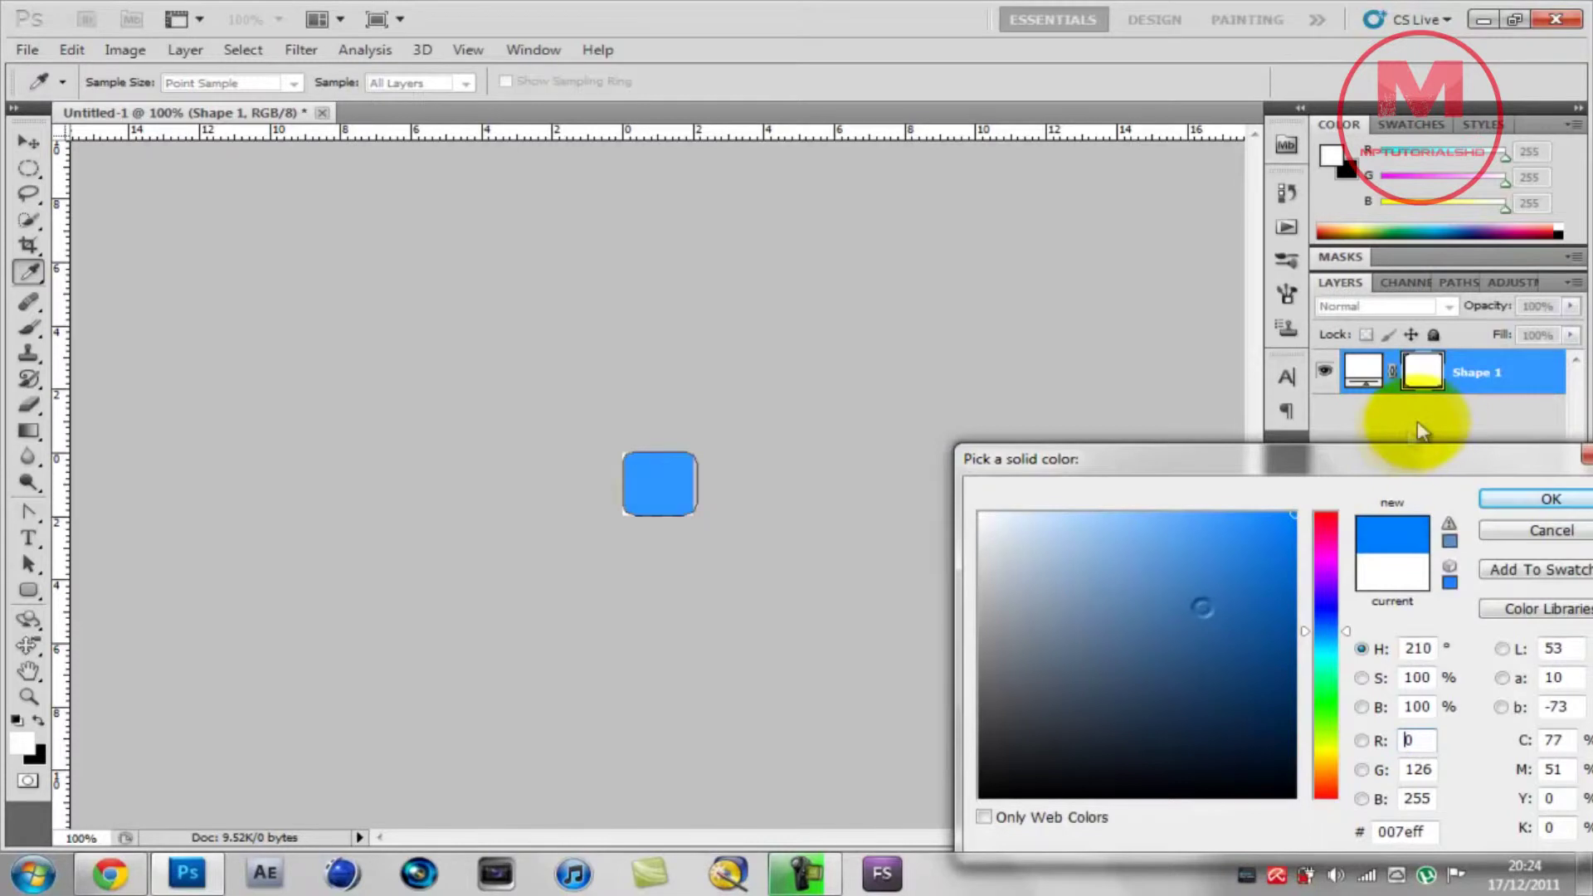
left_click(1530, 499)
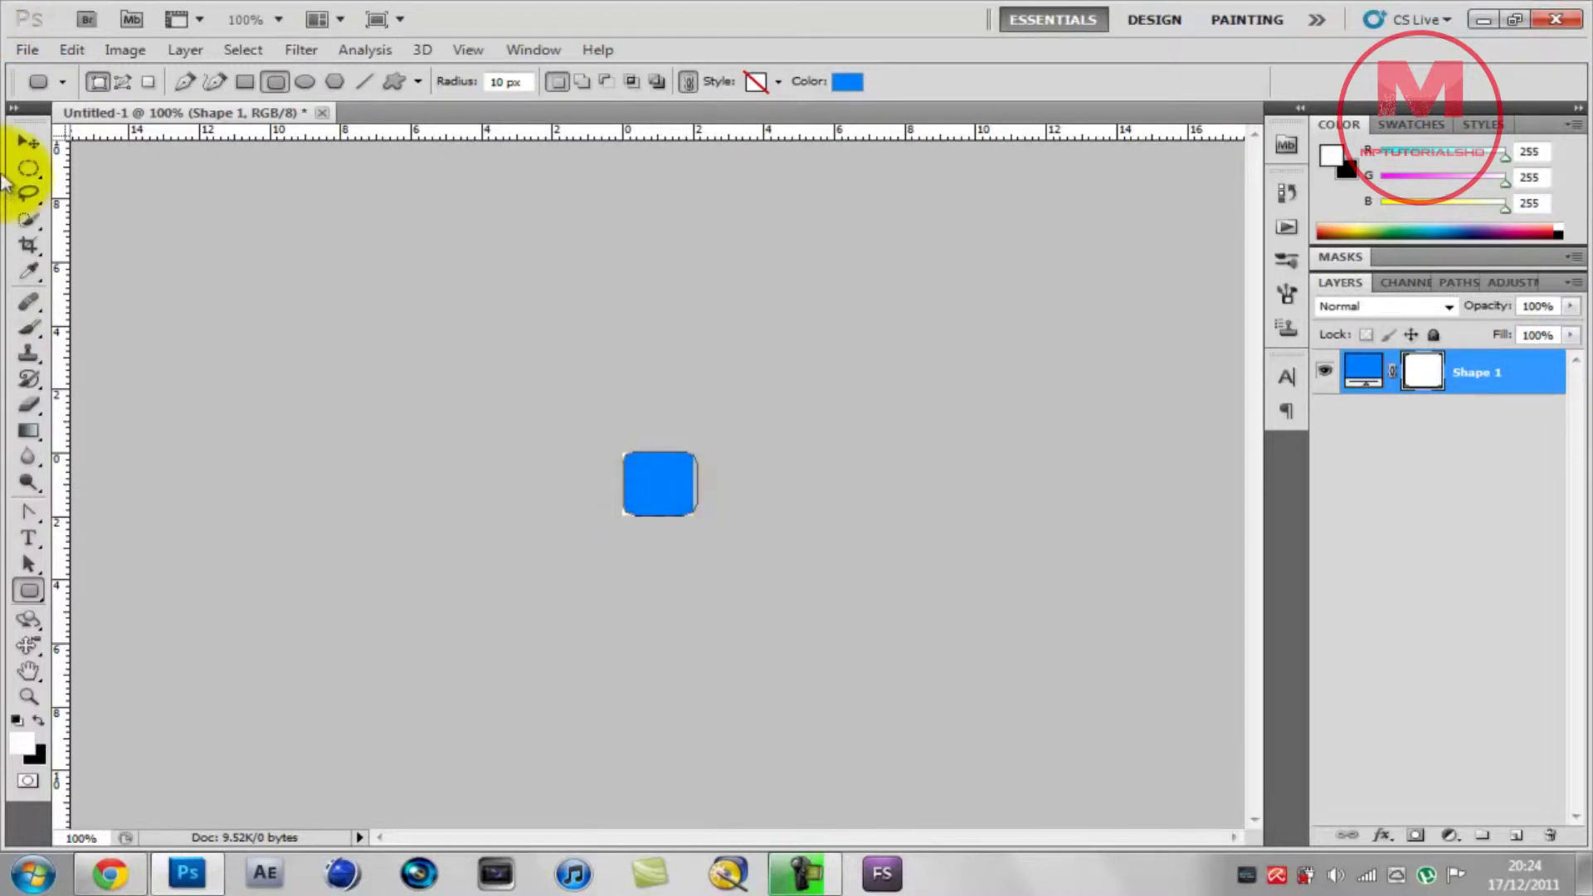
Free-transform the blue rounded square down to 95.84% of its size
left_click(28, 143)
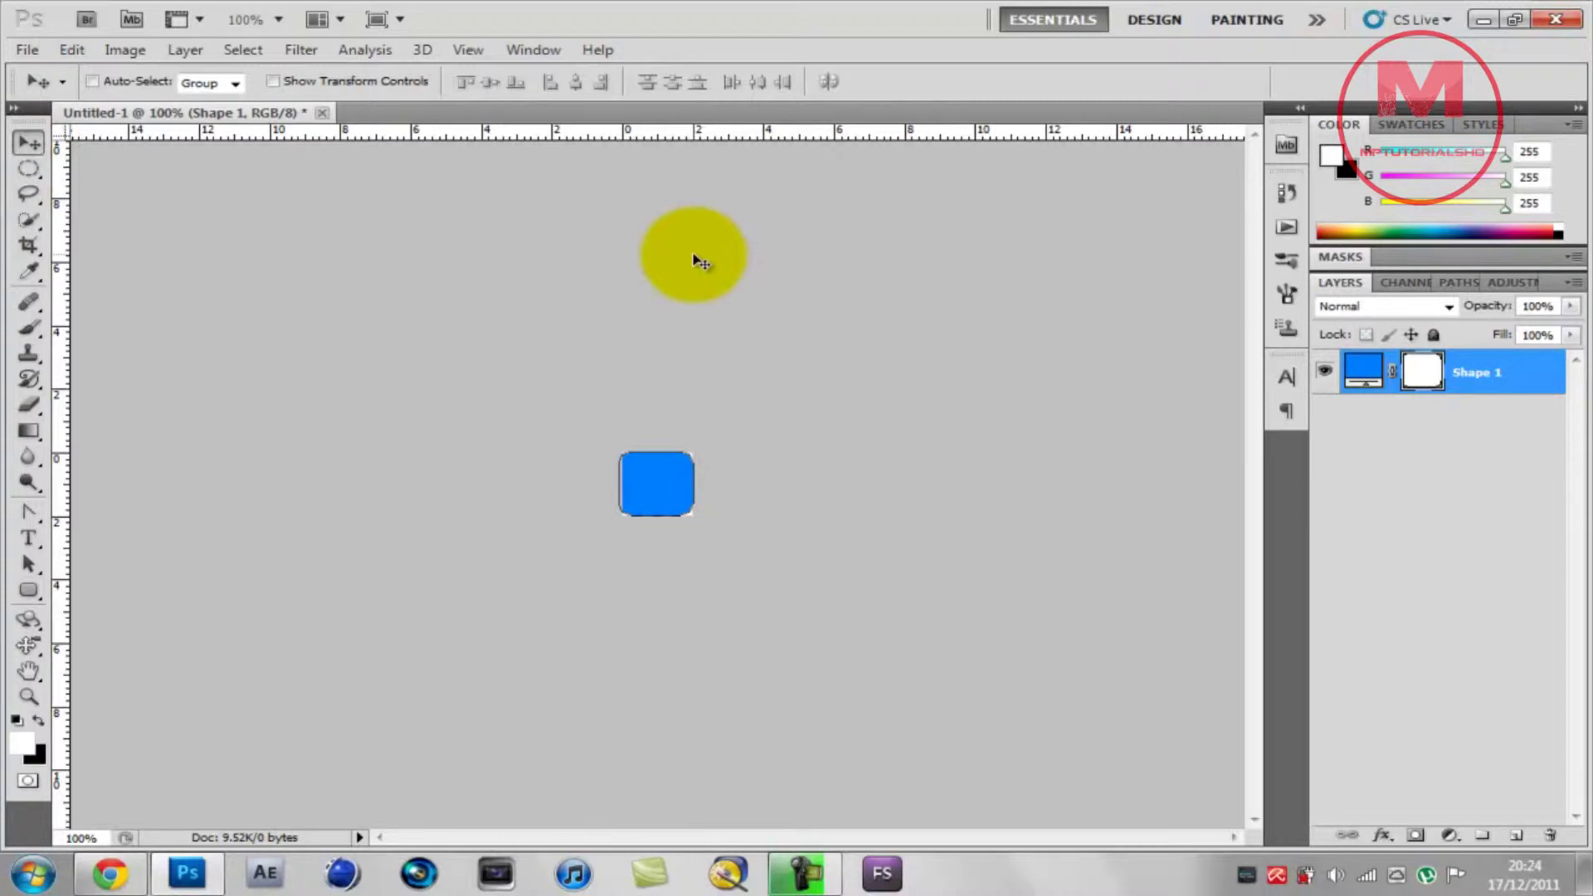
key("ctrl+t")
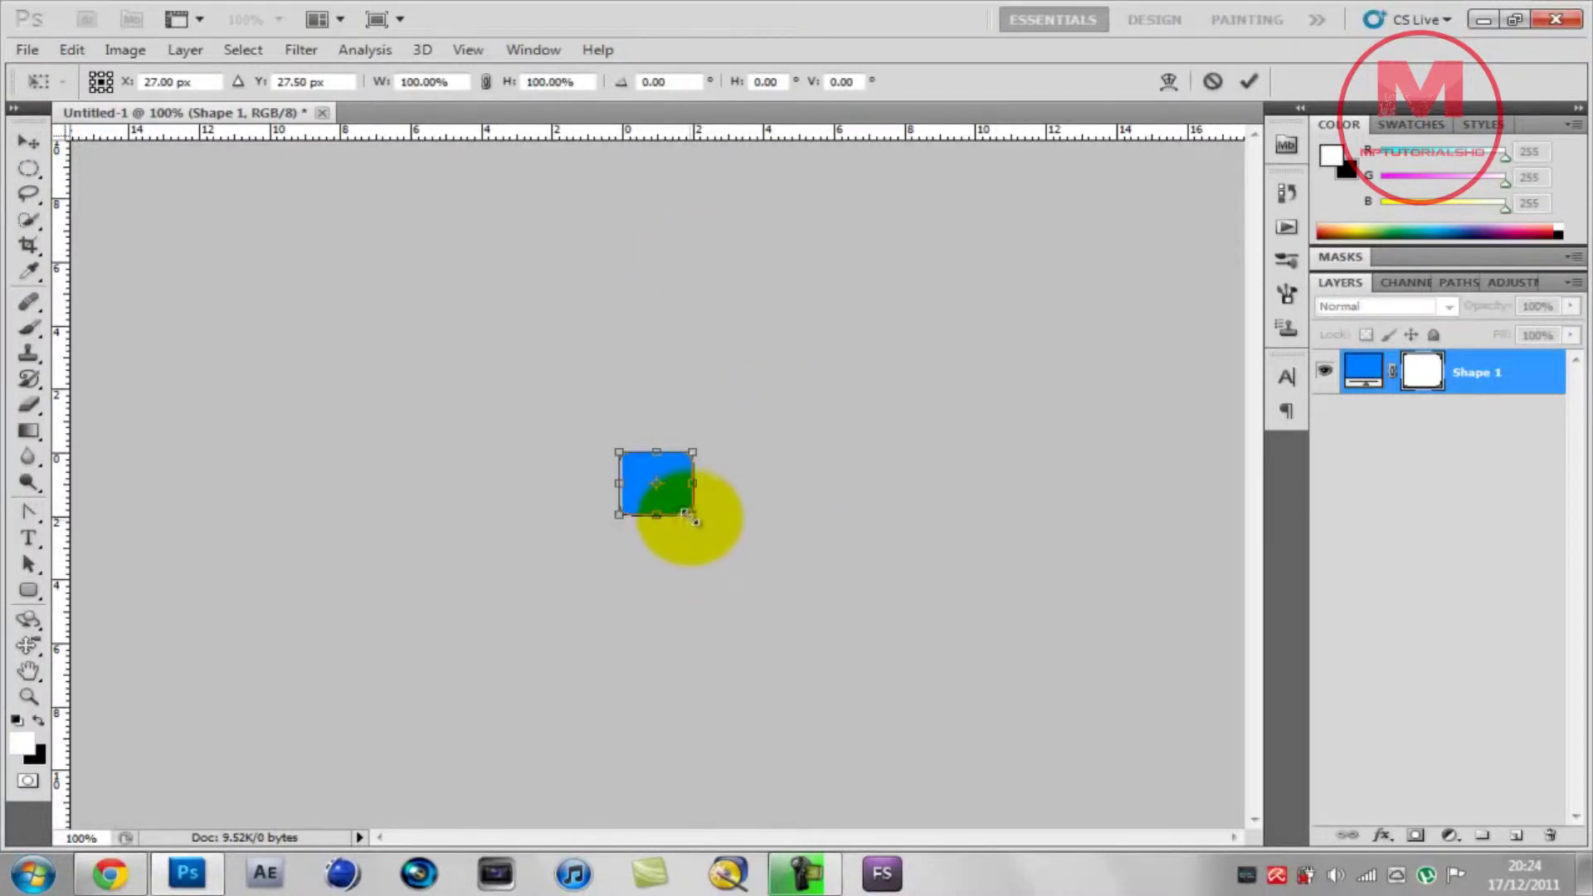
left_click_drag(690, 519, 692, 514)
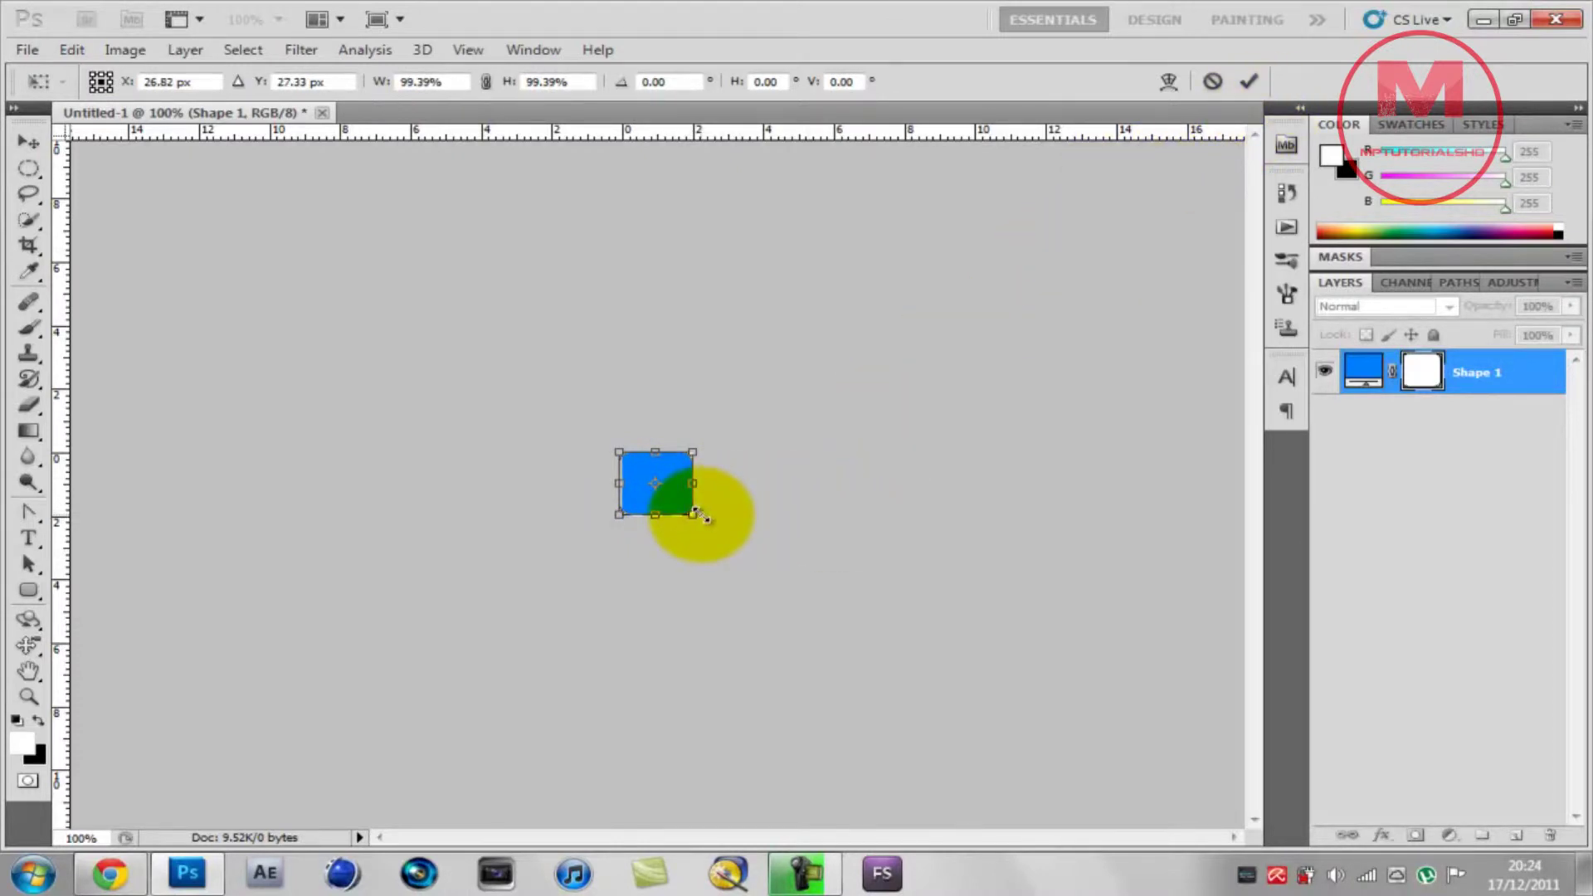
left_click_drag(695, 514, 694, 516)
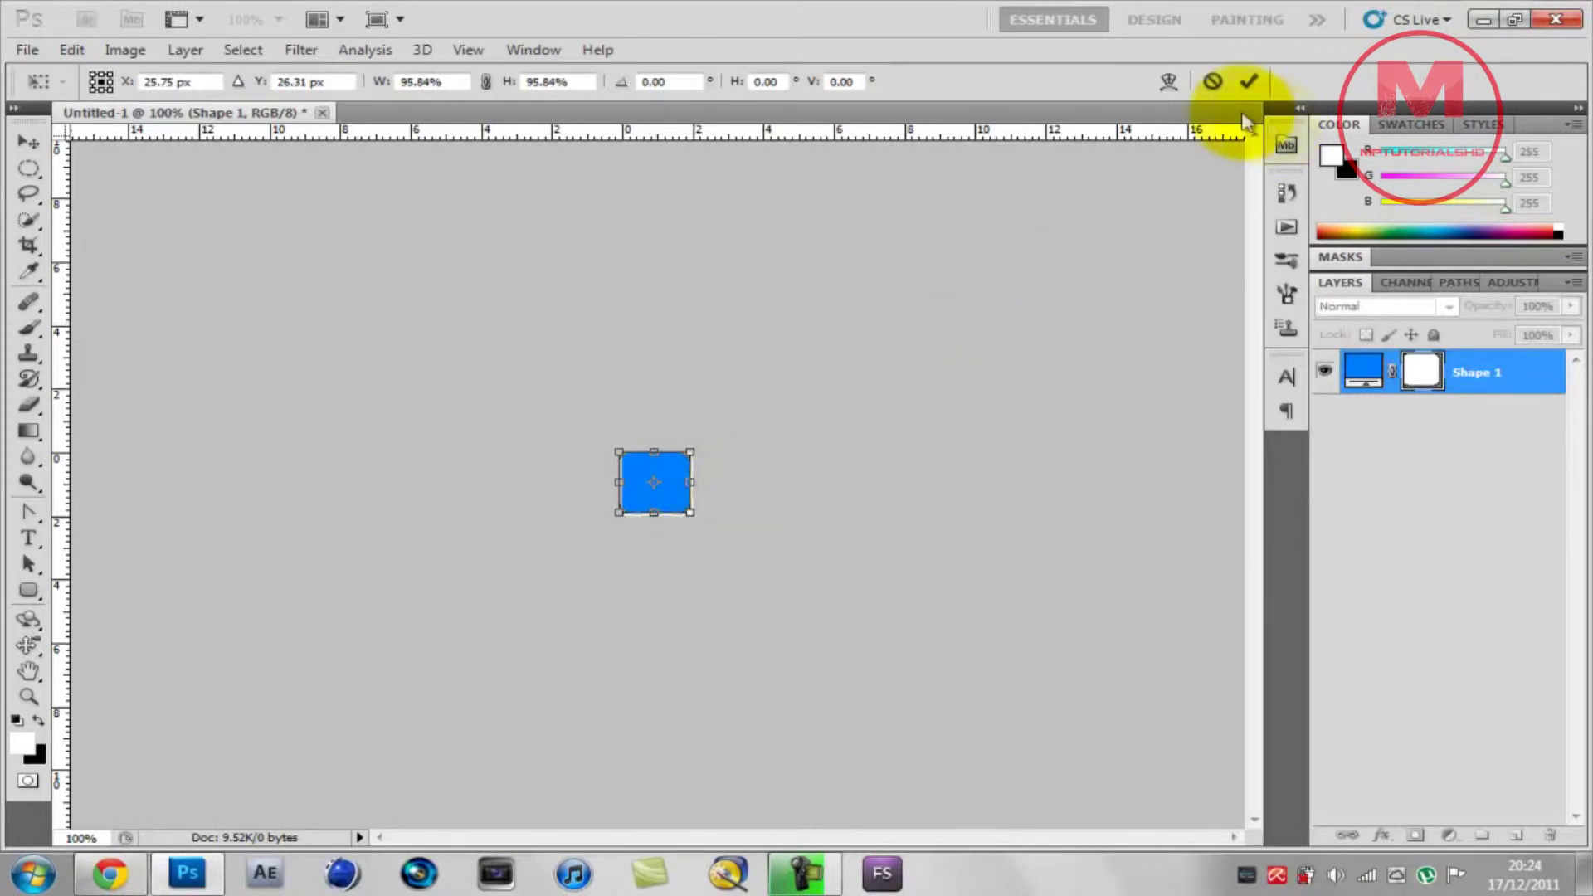
left_click(1249, 81)
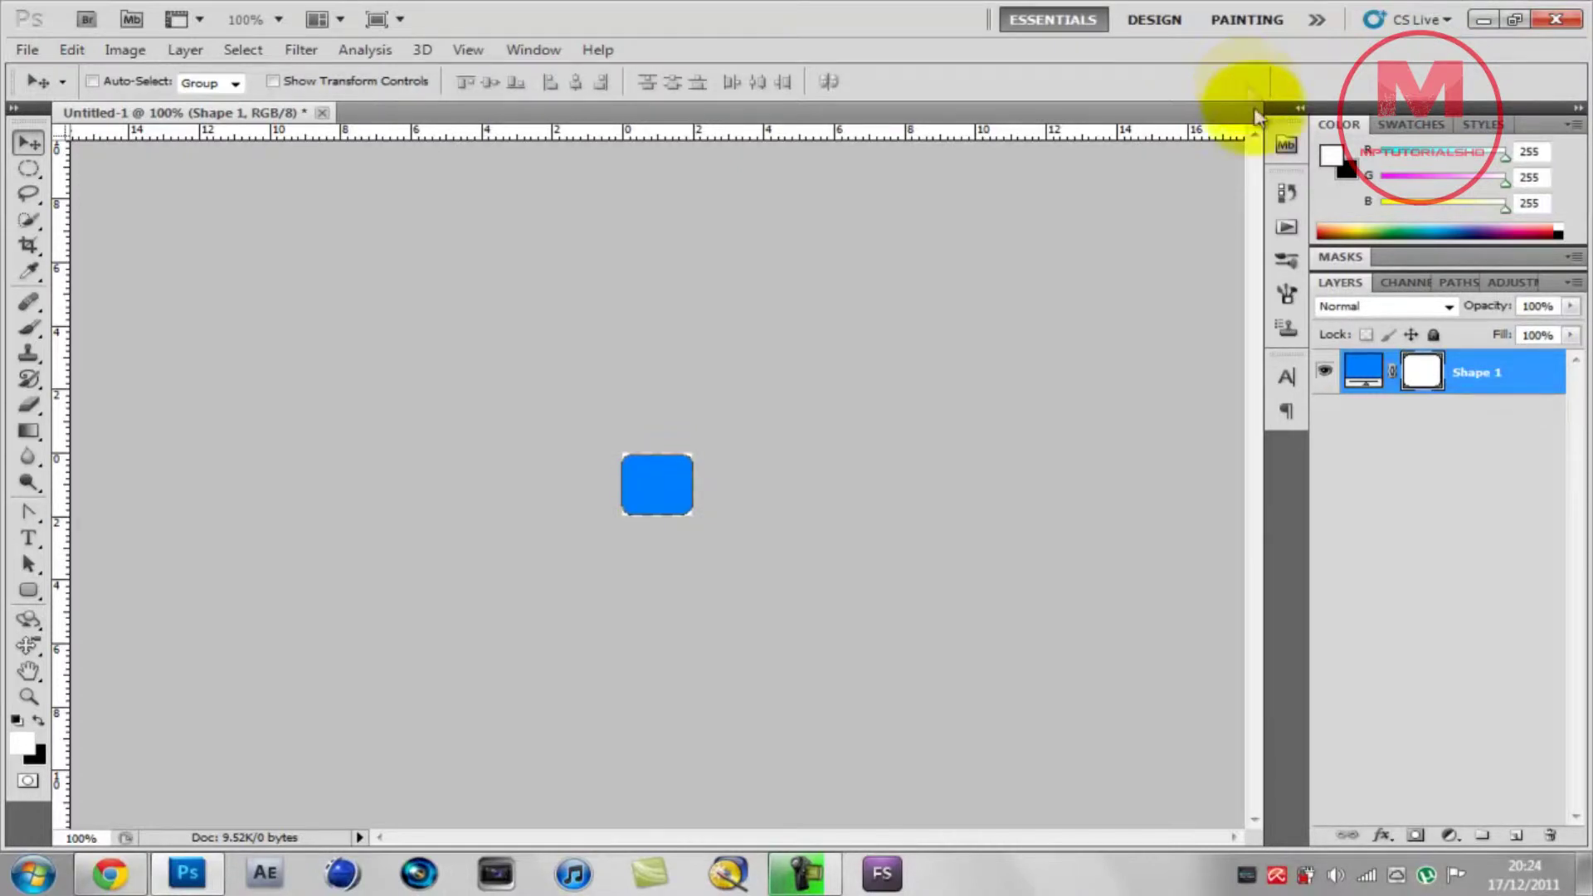
Add a new empty layer above Shape 1 and rename it 'main'
left_click(1516, 836)
right_click(1439, 388)
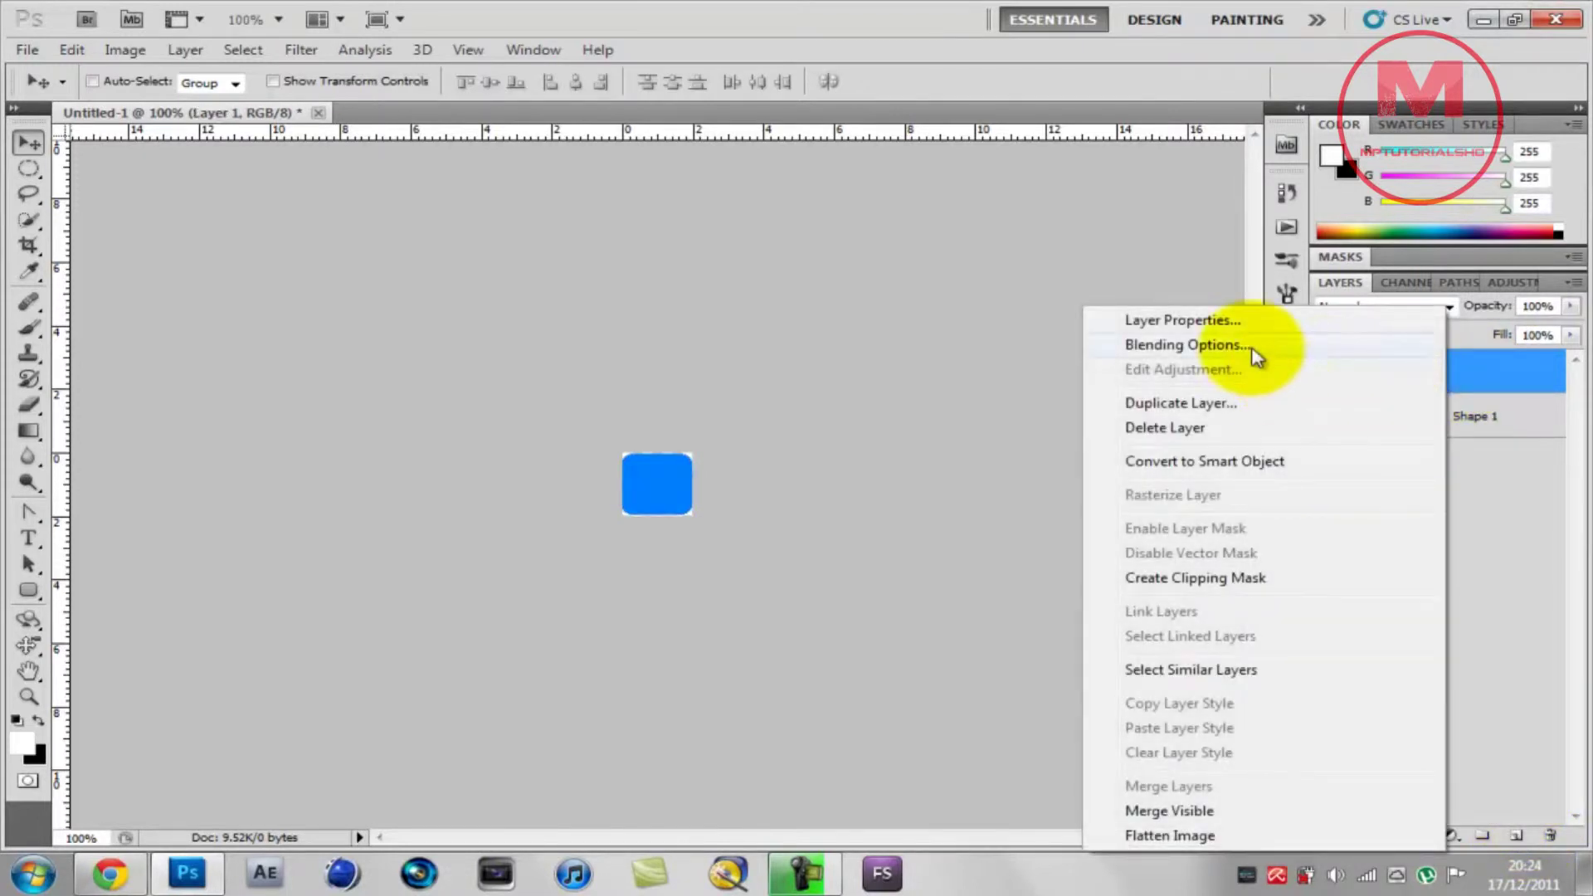
left_click(1244, 345)
left_click(1460, 358)
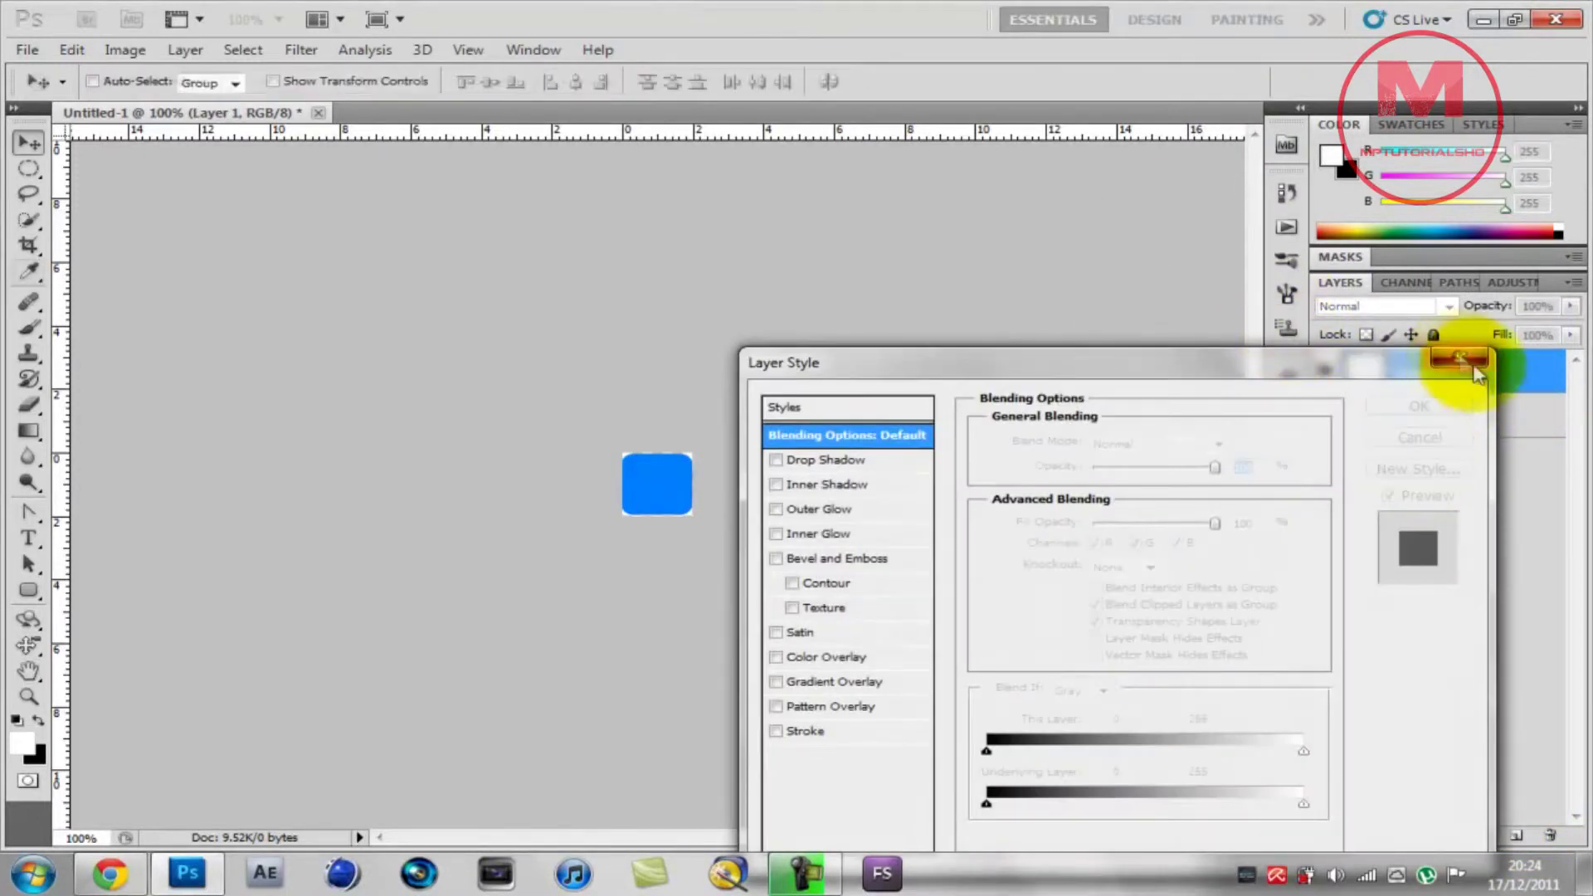
right_click(1480, 373)
left_click(1242, 324)
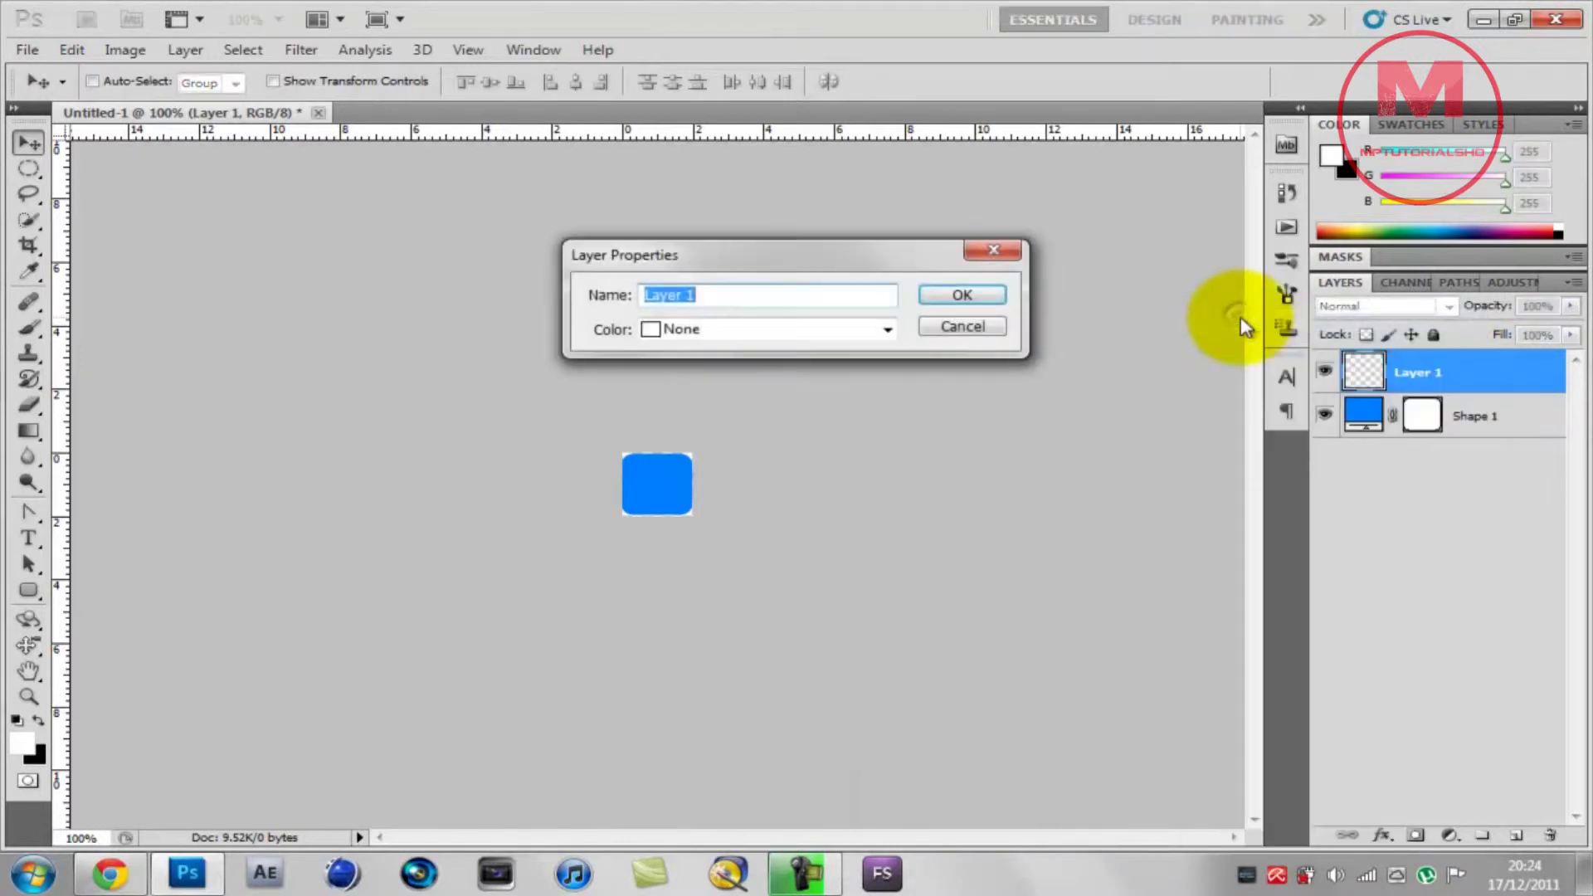
key("BackSpace")
key("Return")
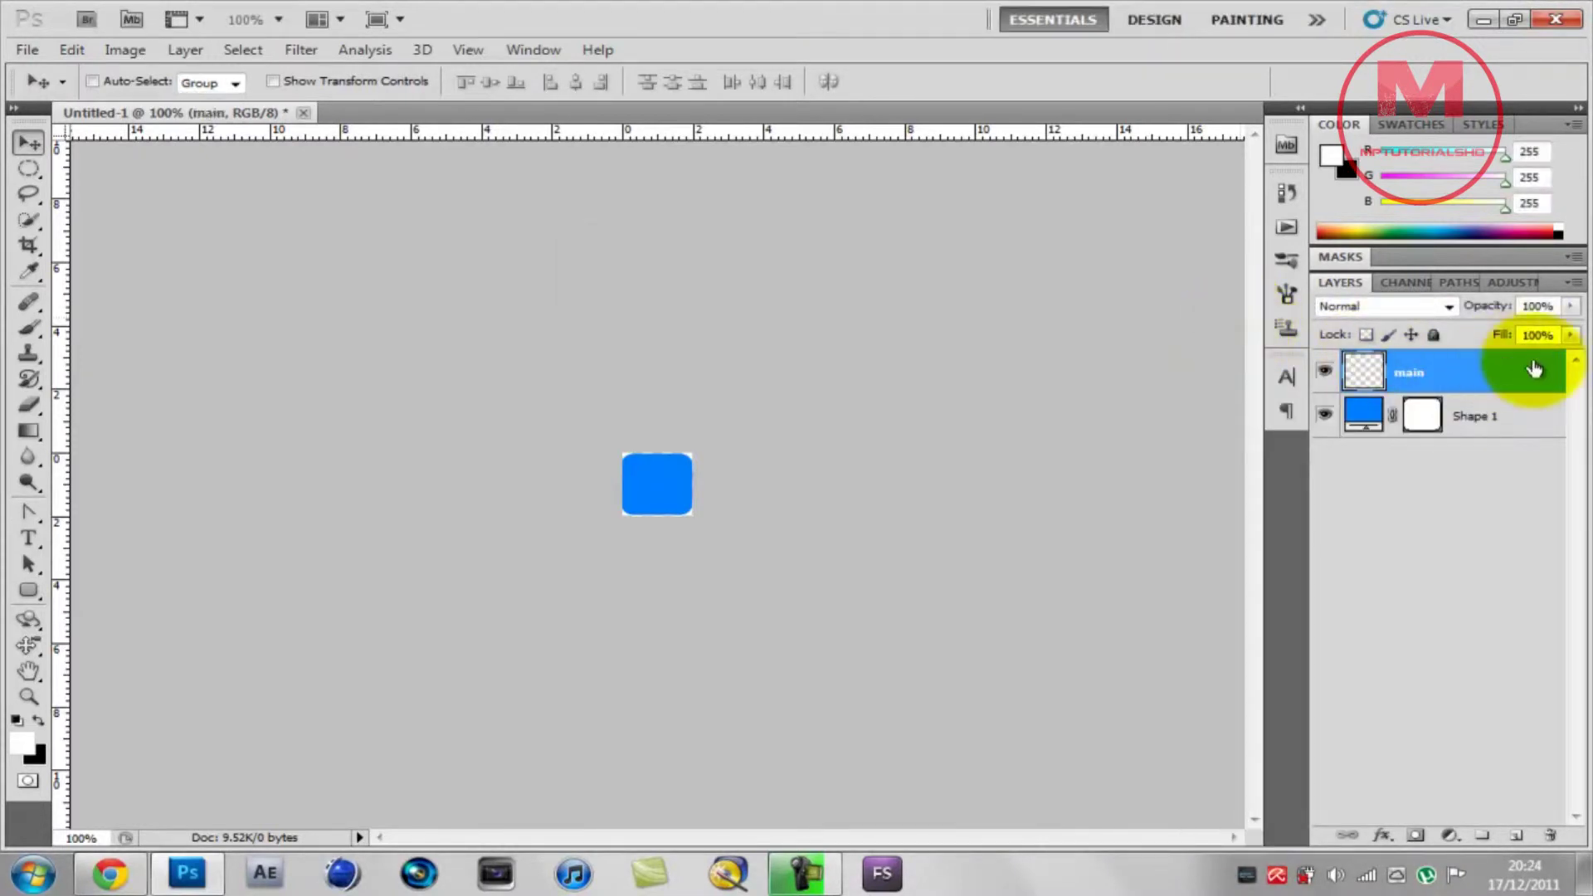
Set up a white Foreground to Transparent linear gradient at 48% opacity
left_click(28, 697)
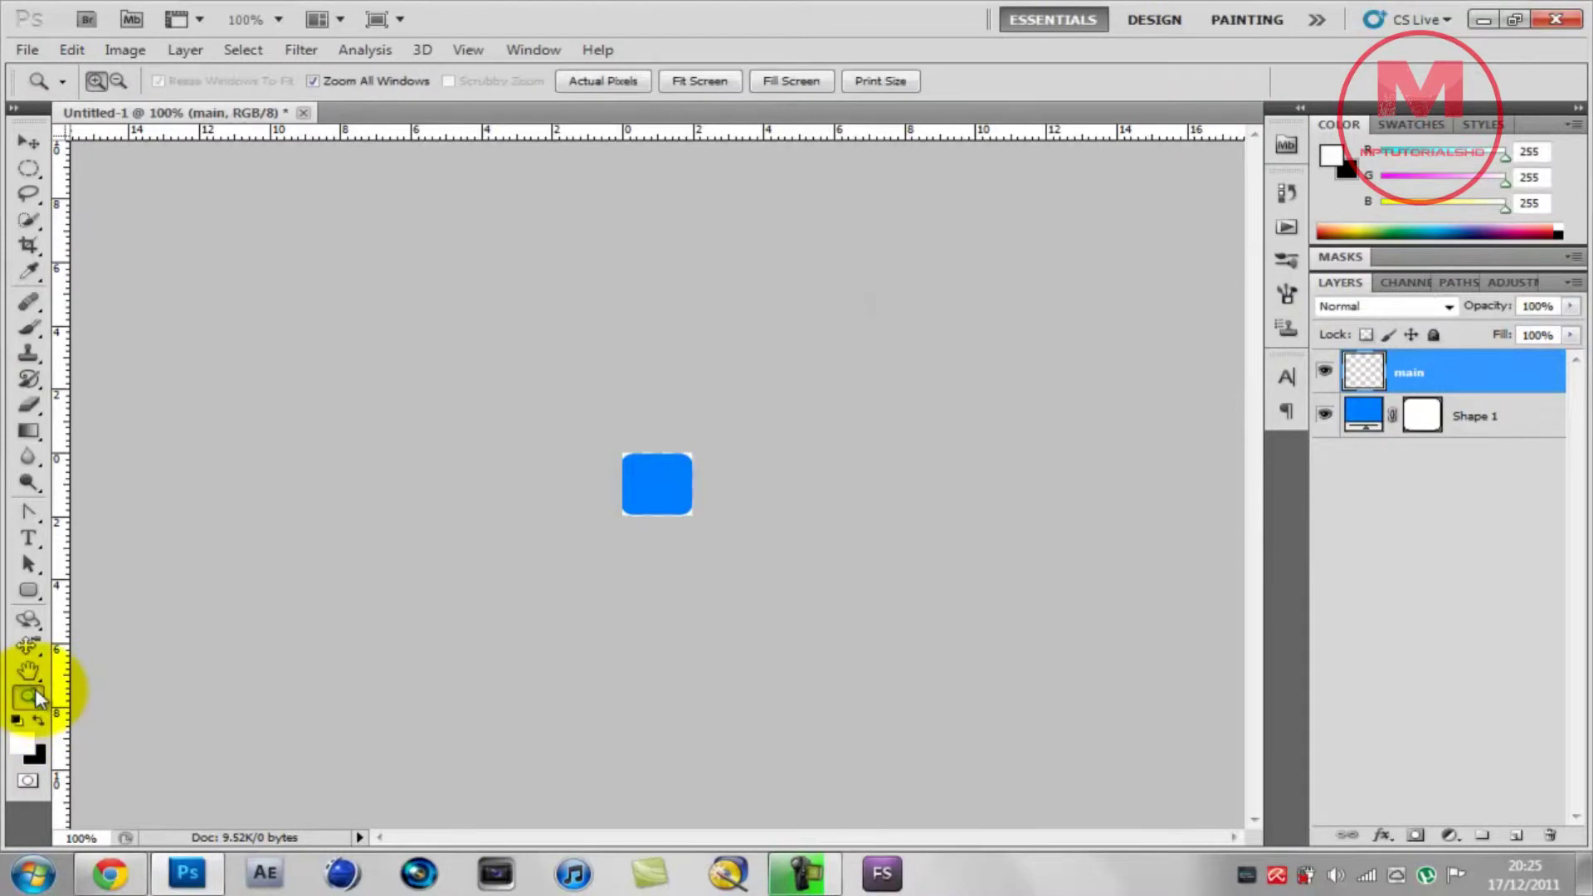
left_click(670, 470)
left_click(669, 469)
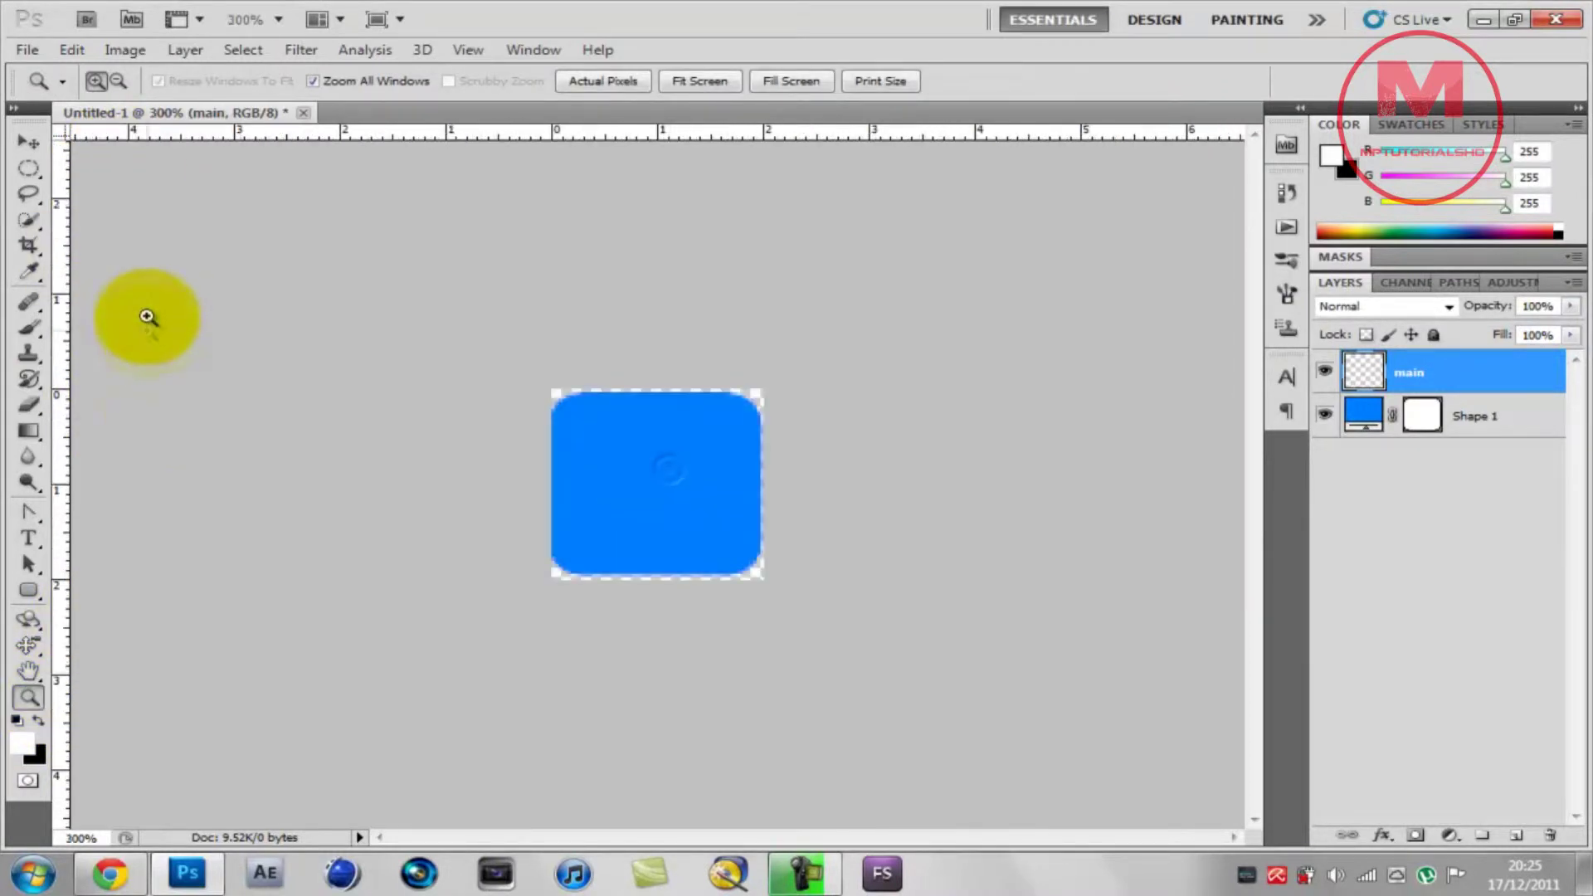
left_click(30, 590)
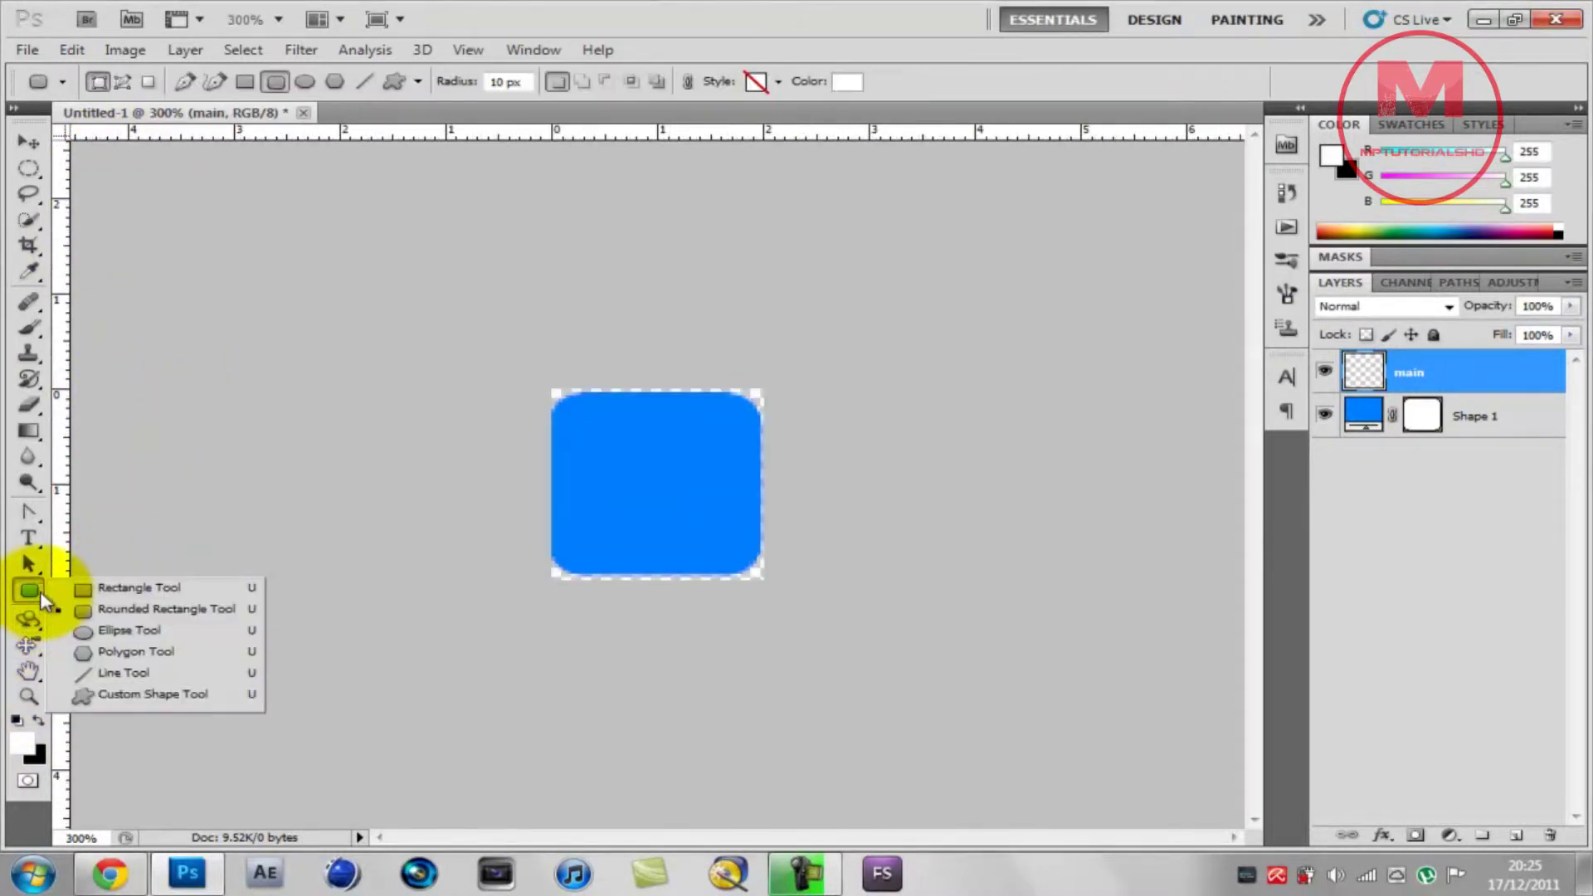
left_click_drag(28, 431, 83, 425)
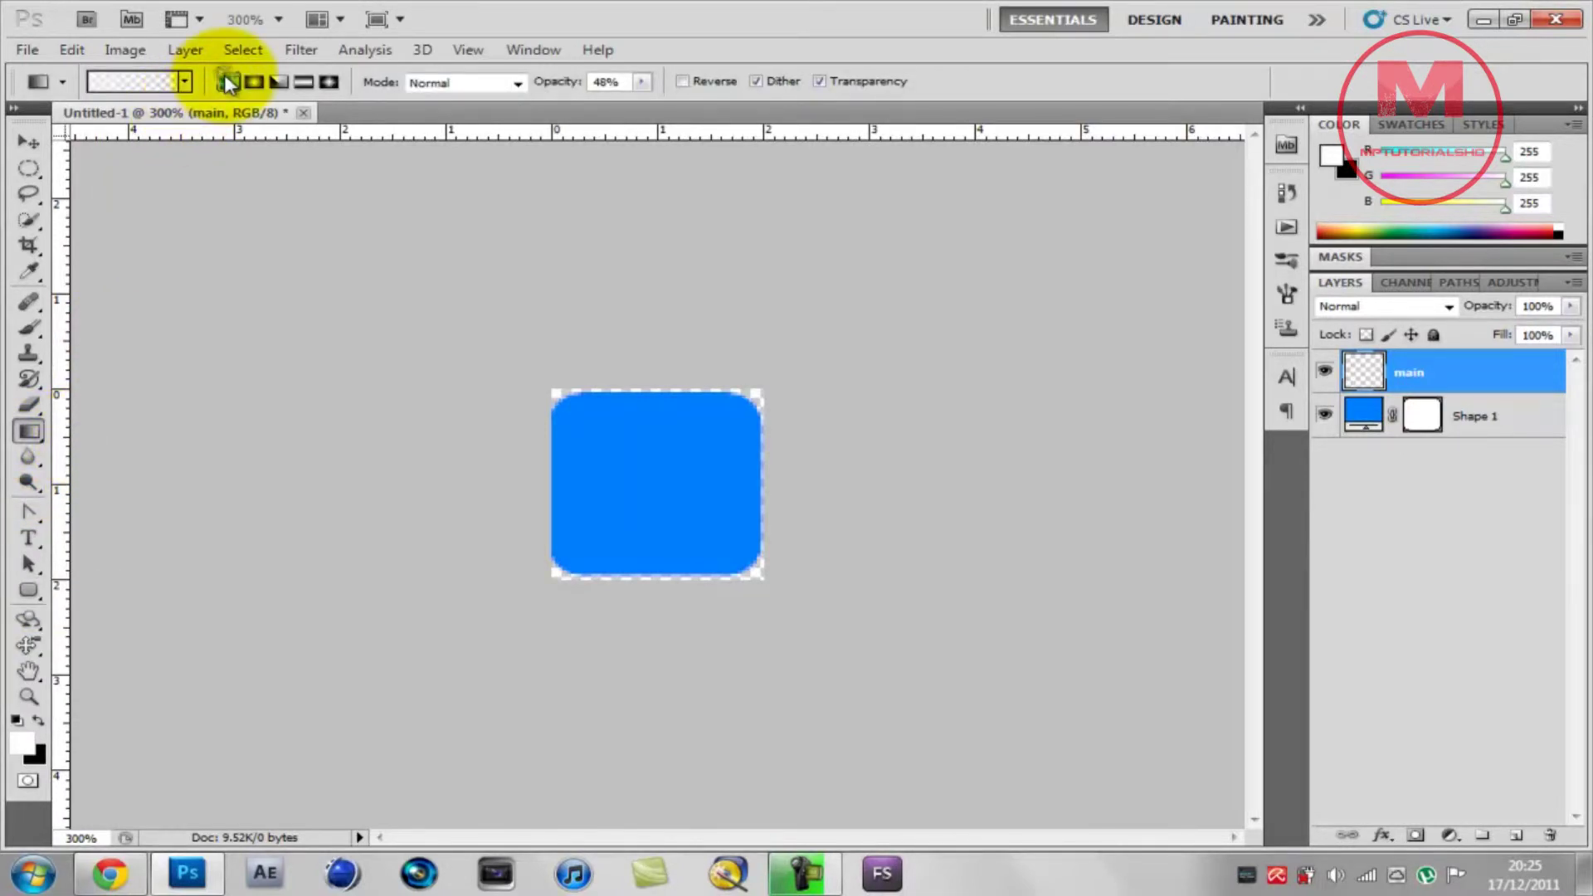
left_click(135, 80)
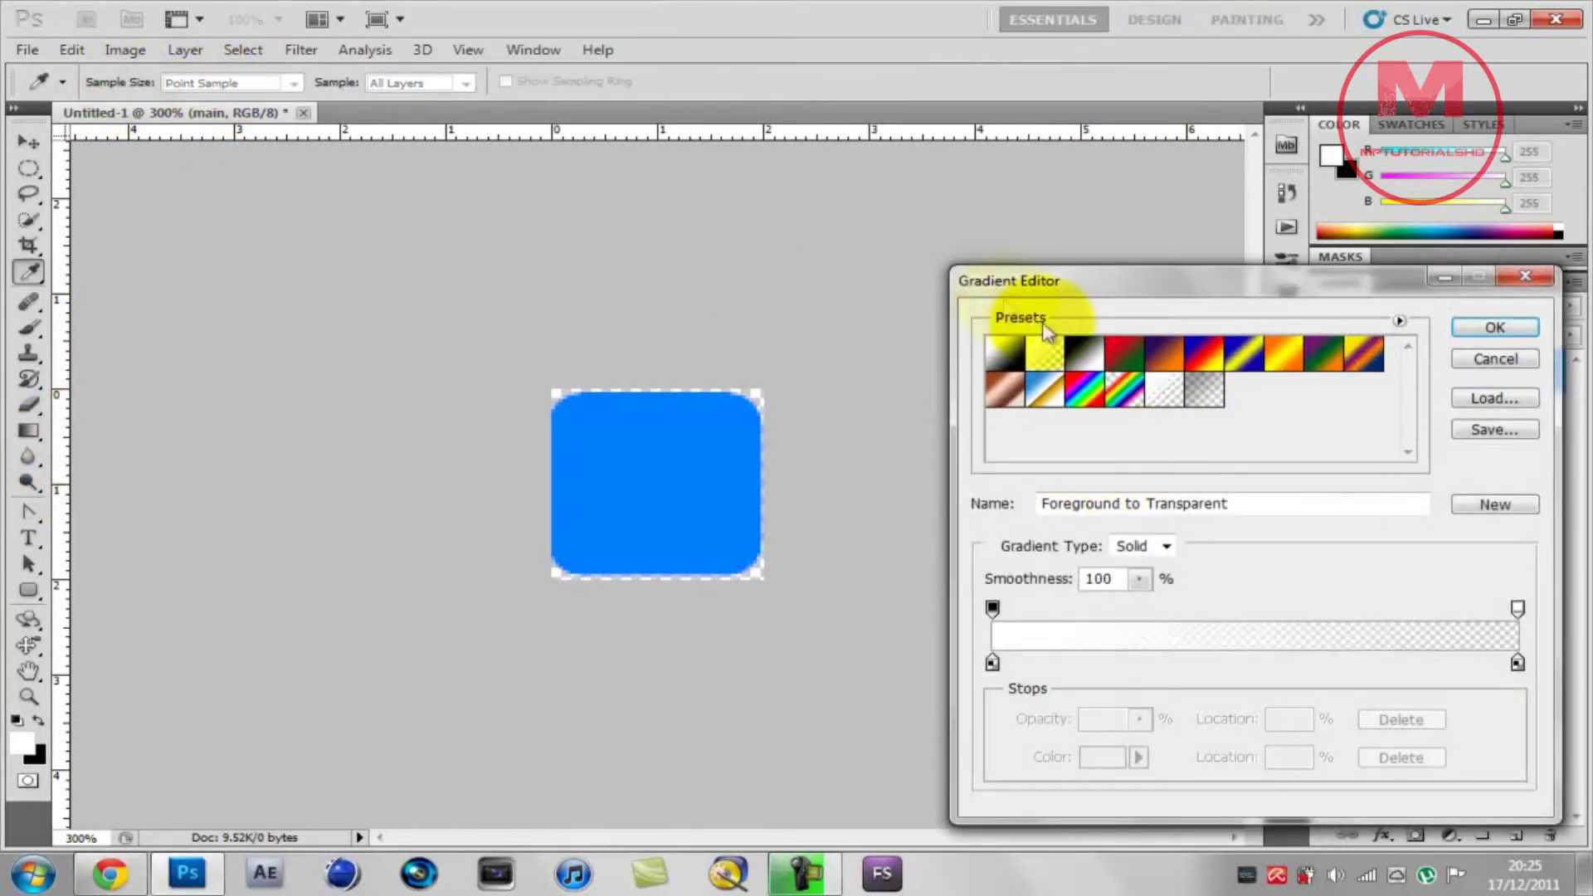
left_click(1528, 280)
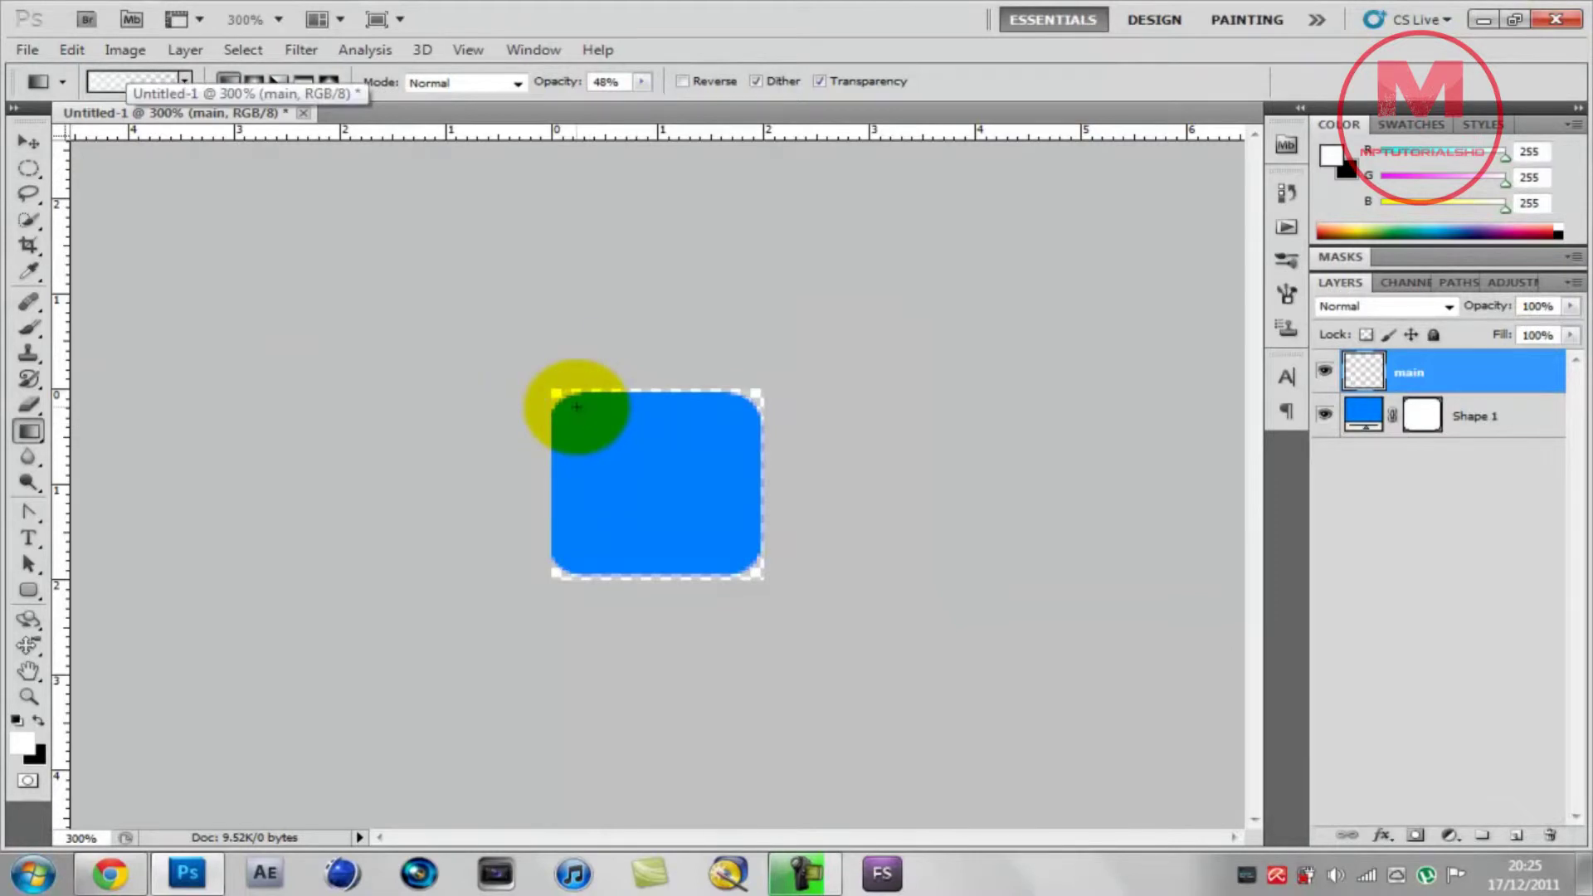
Shrink the Shape 1 square to 94.38% and nudge it slightly left
left_click(35, 146)
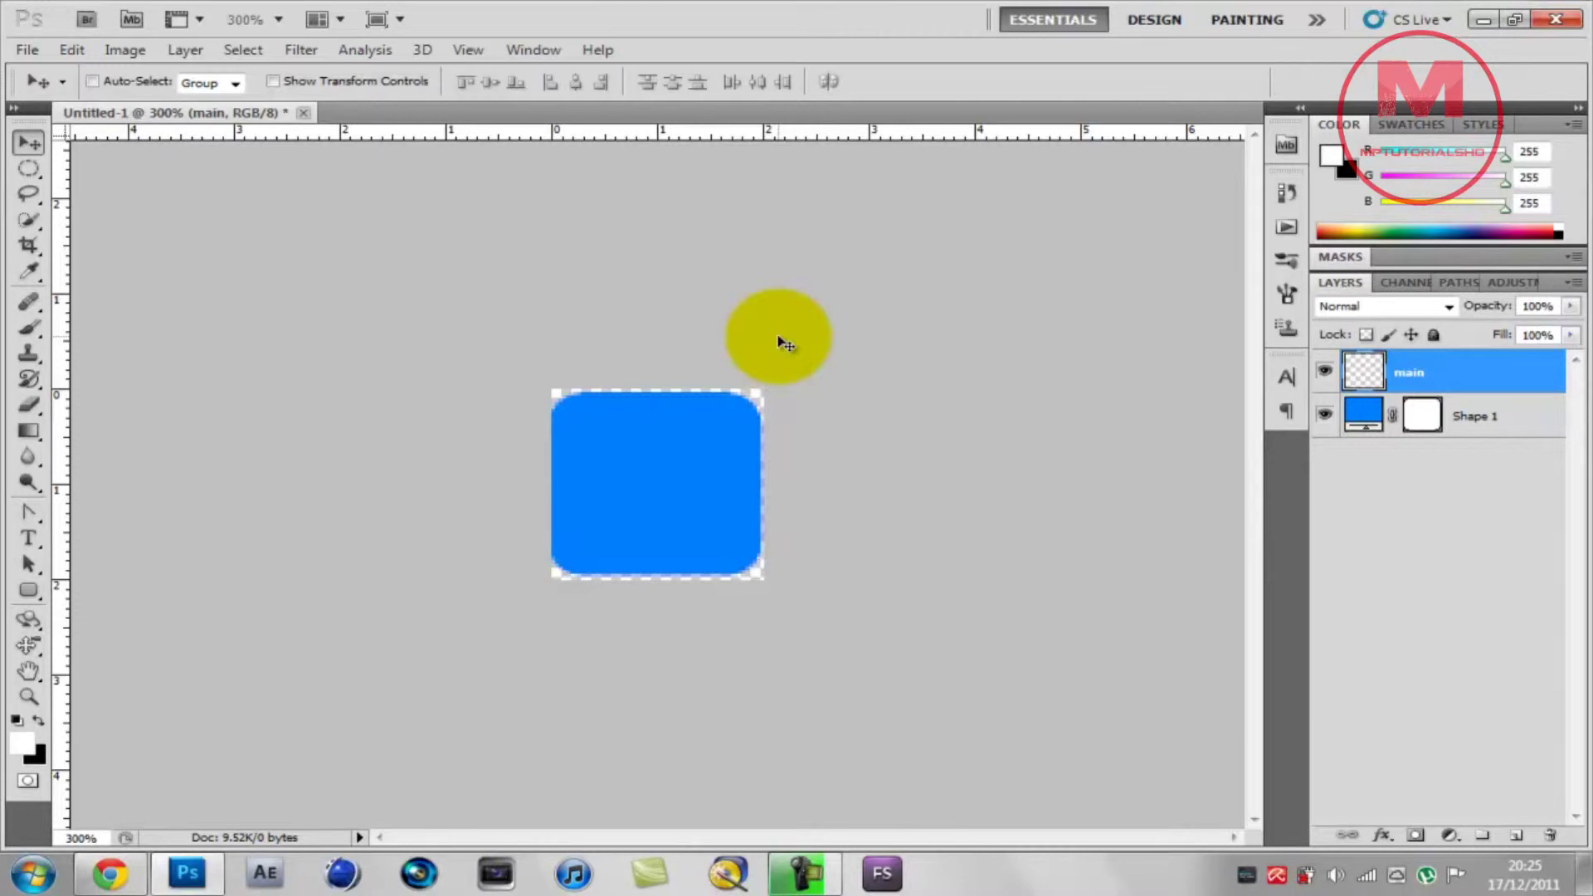
left_click(1523, 426)
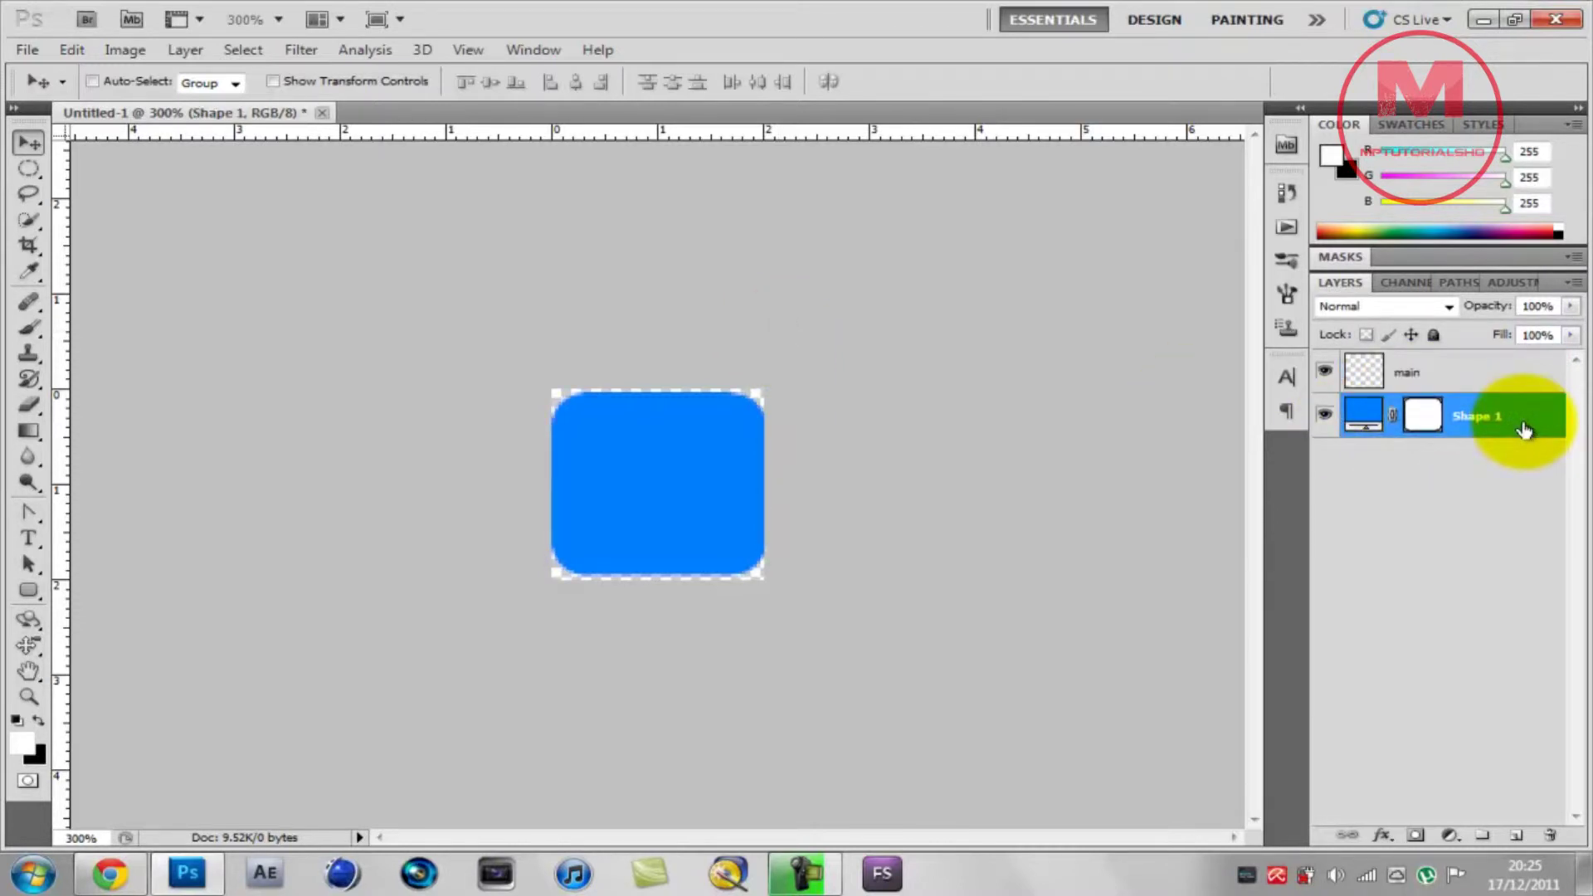
key("ctrl+t")
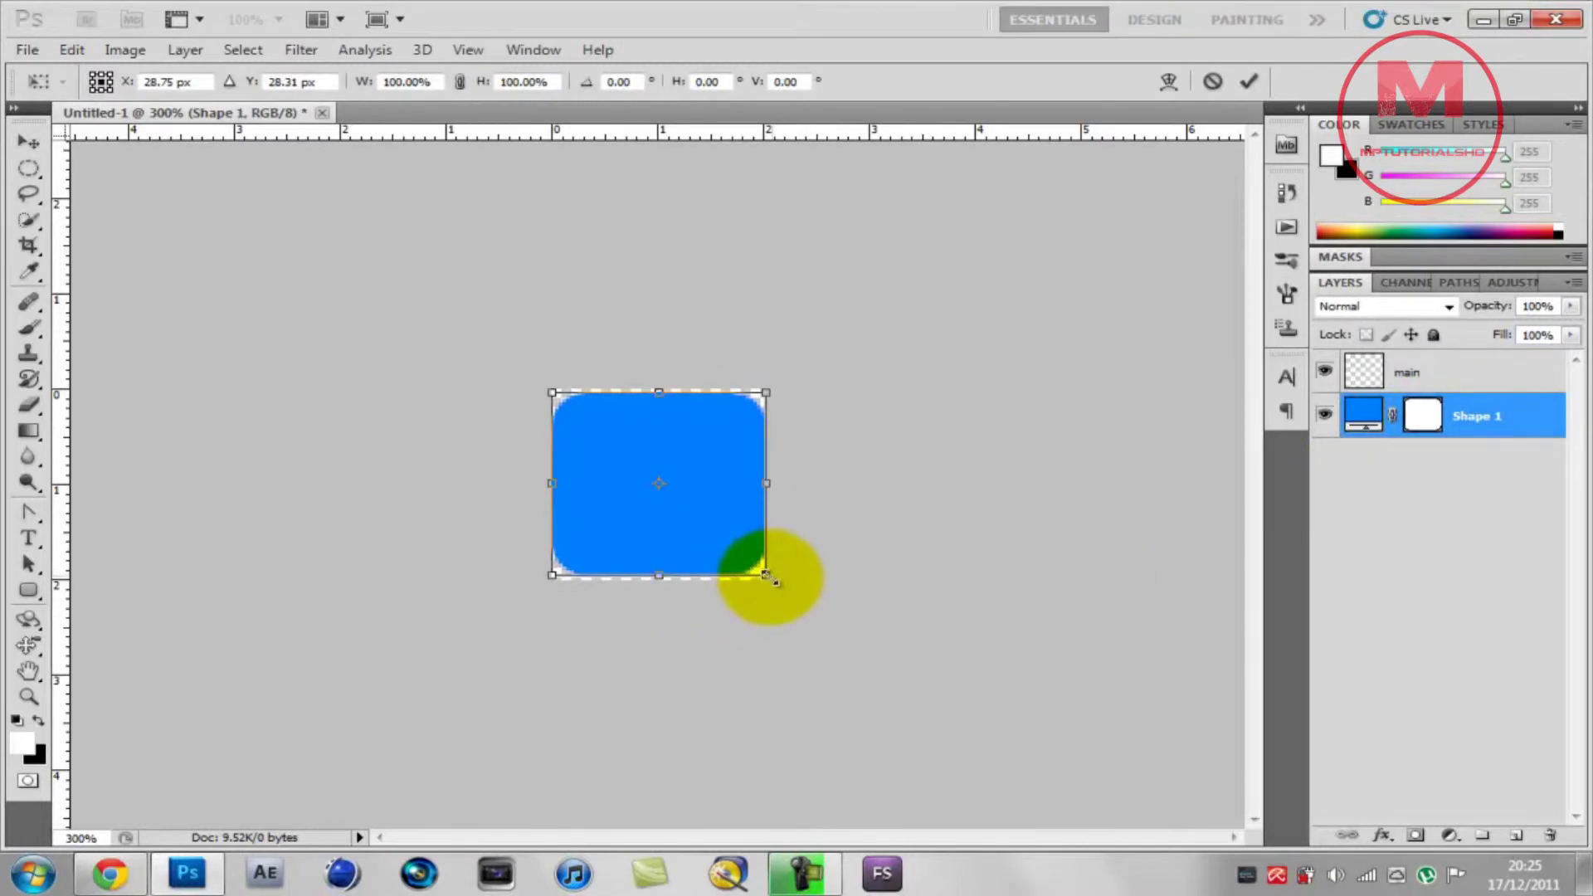
left_click_drag(766, 575, 753, 564)
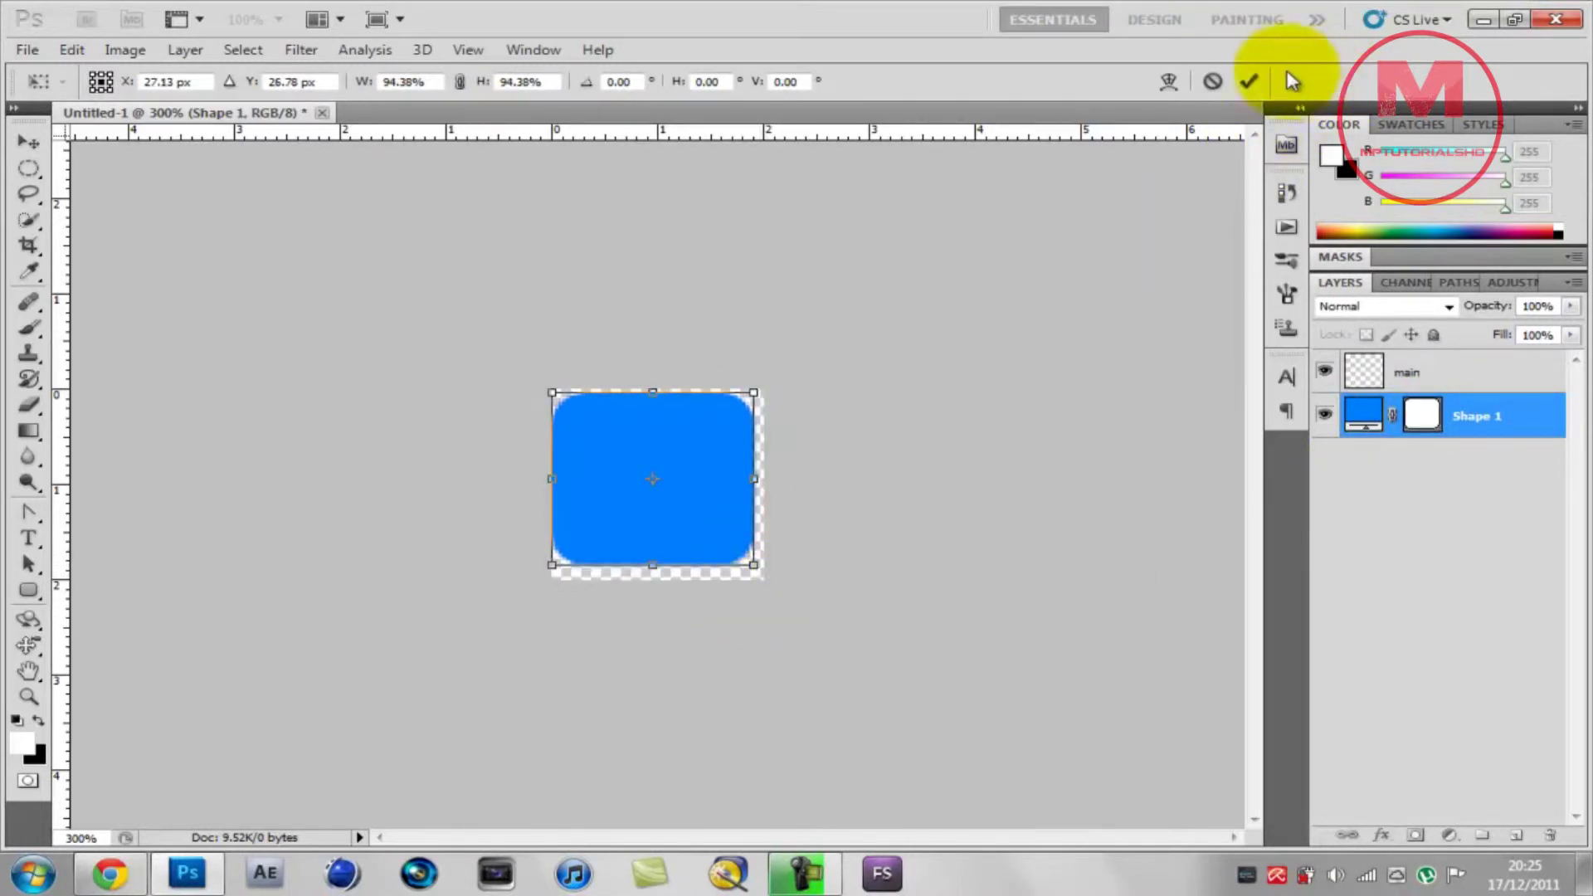
left_click(1248, 81)
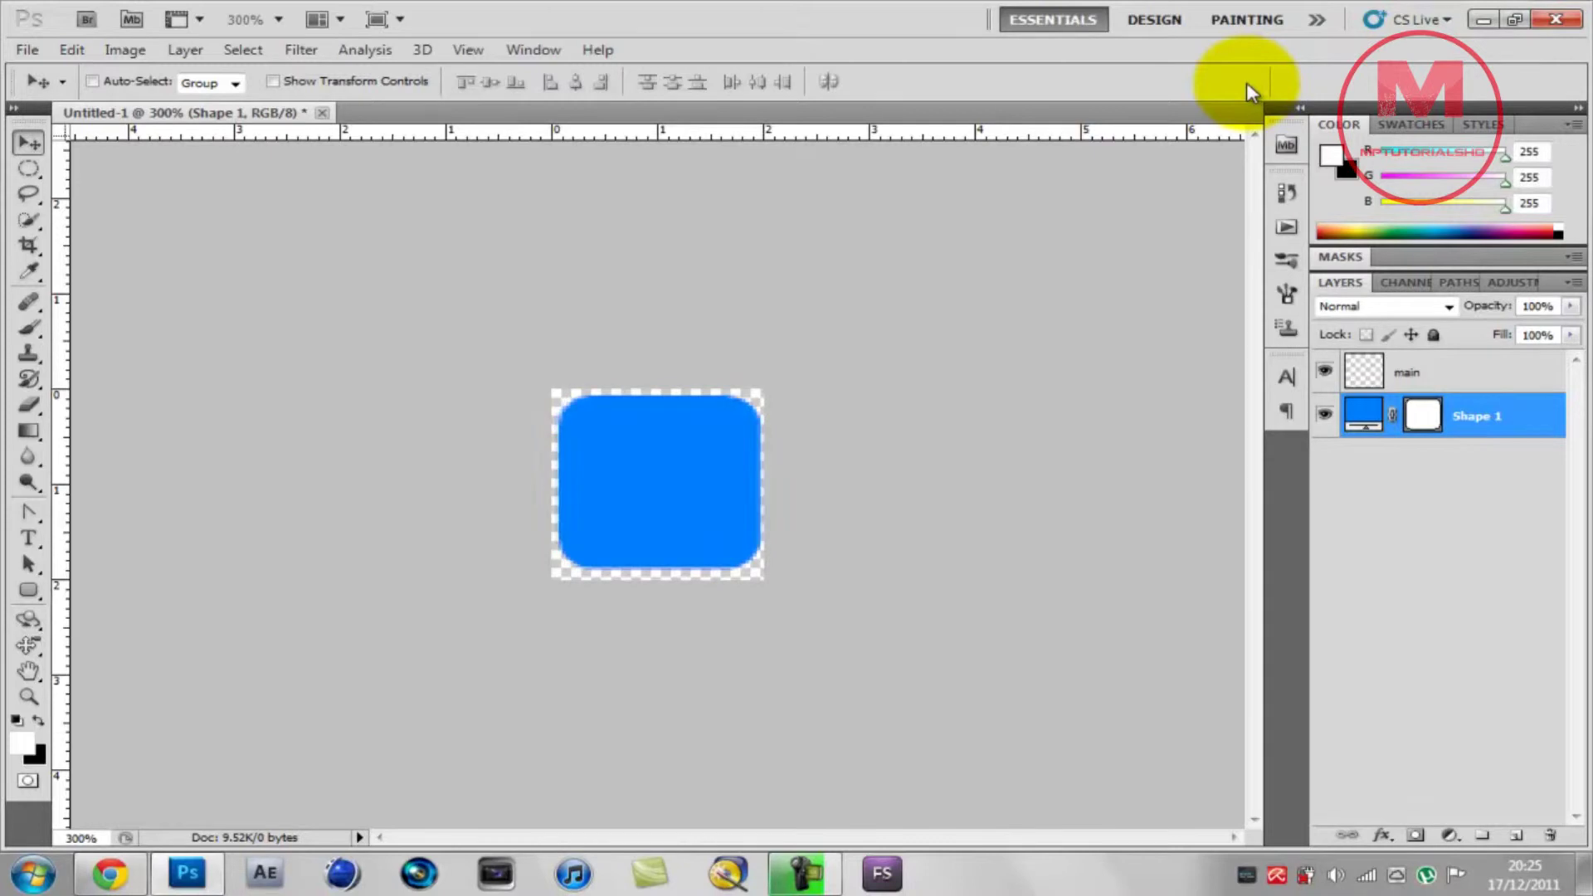
key("Left")
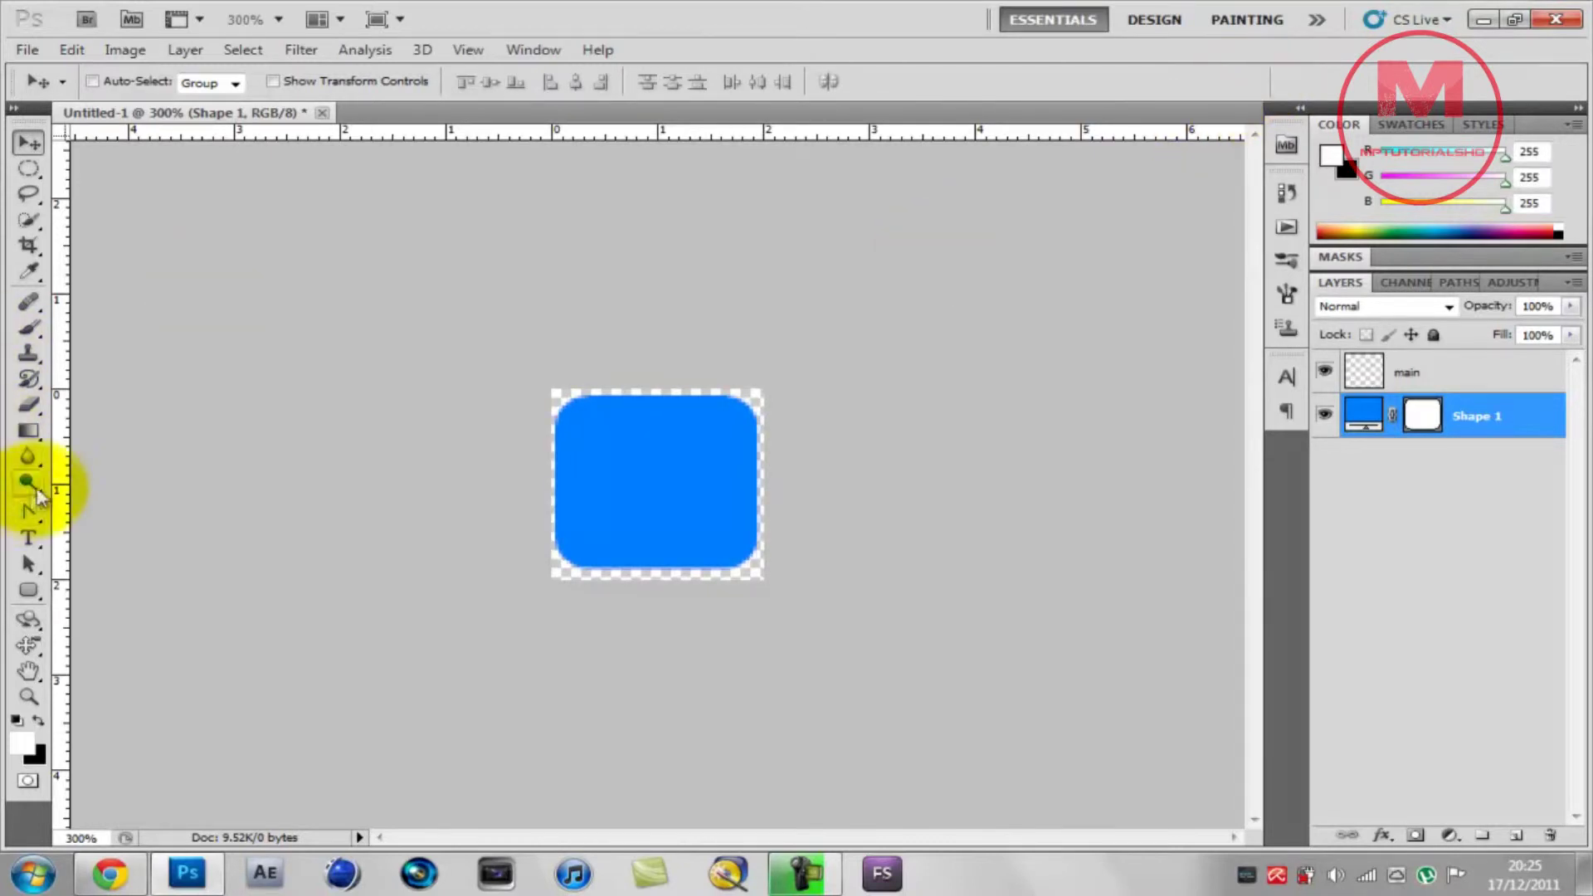
Paint a white-to-transparent gradient on the main layer from the square's top-left corner toward its centre
left_click(38, 428)
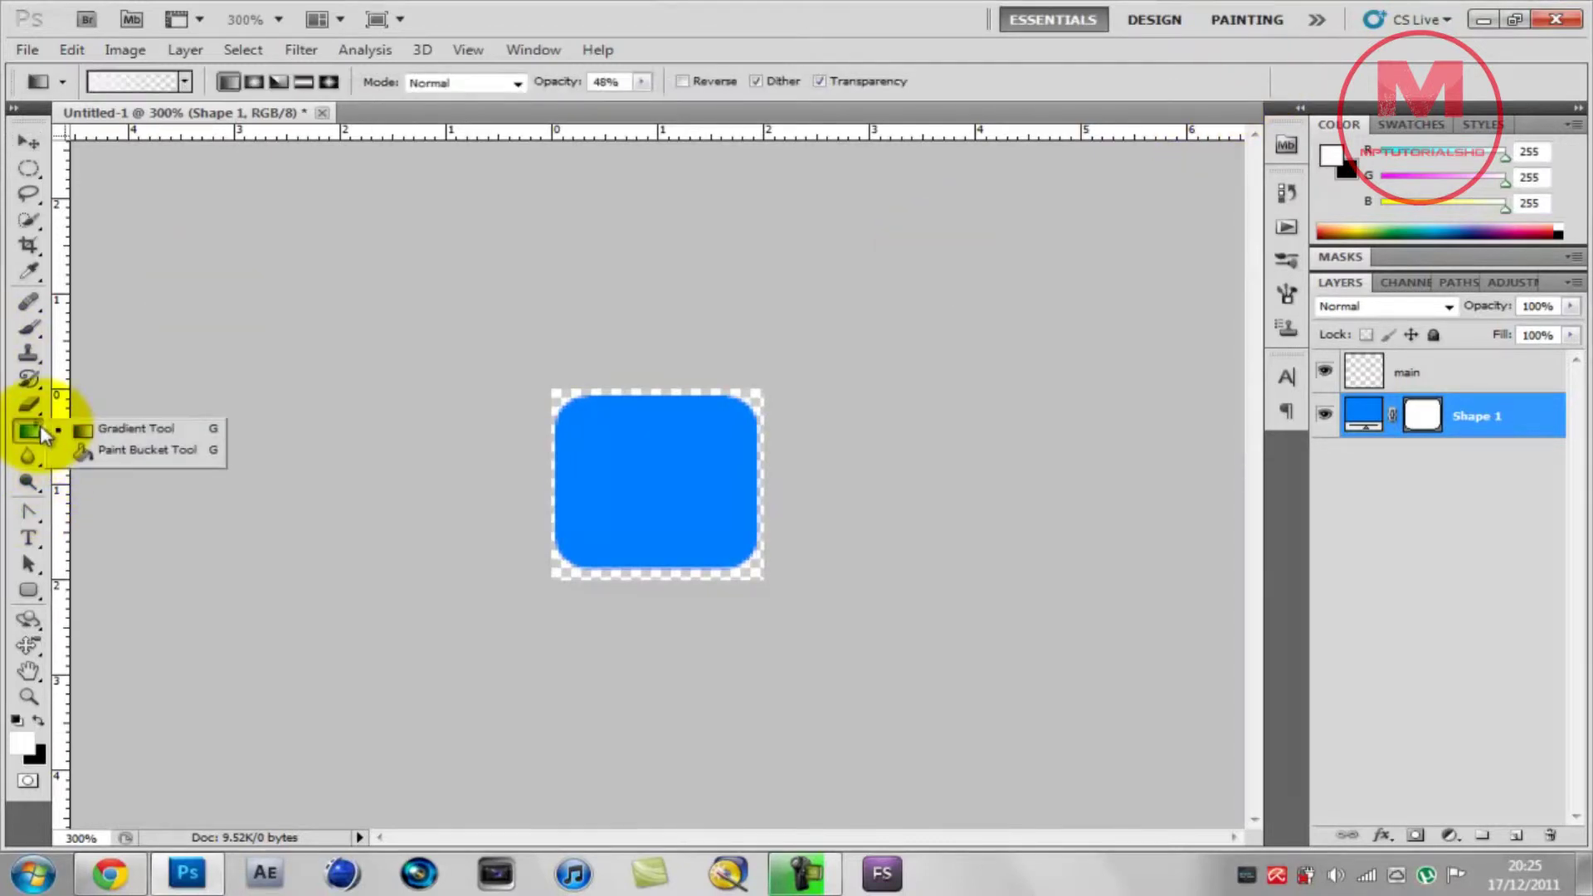
left_click(116, 428)
left_click(1451, 373)
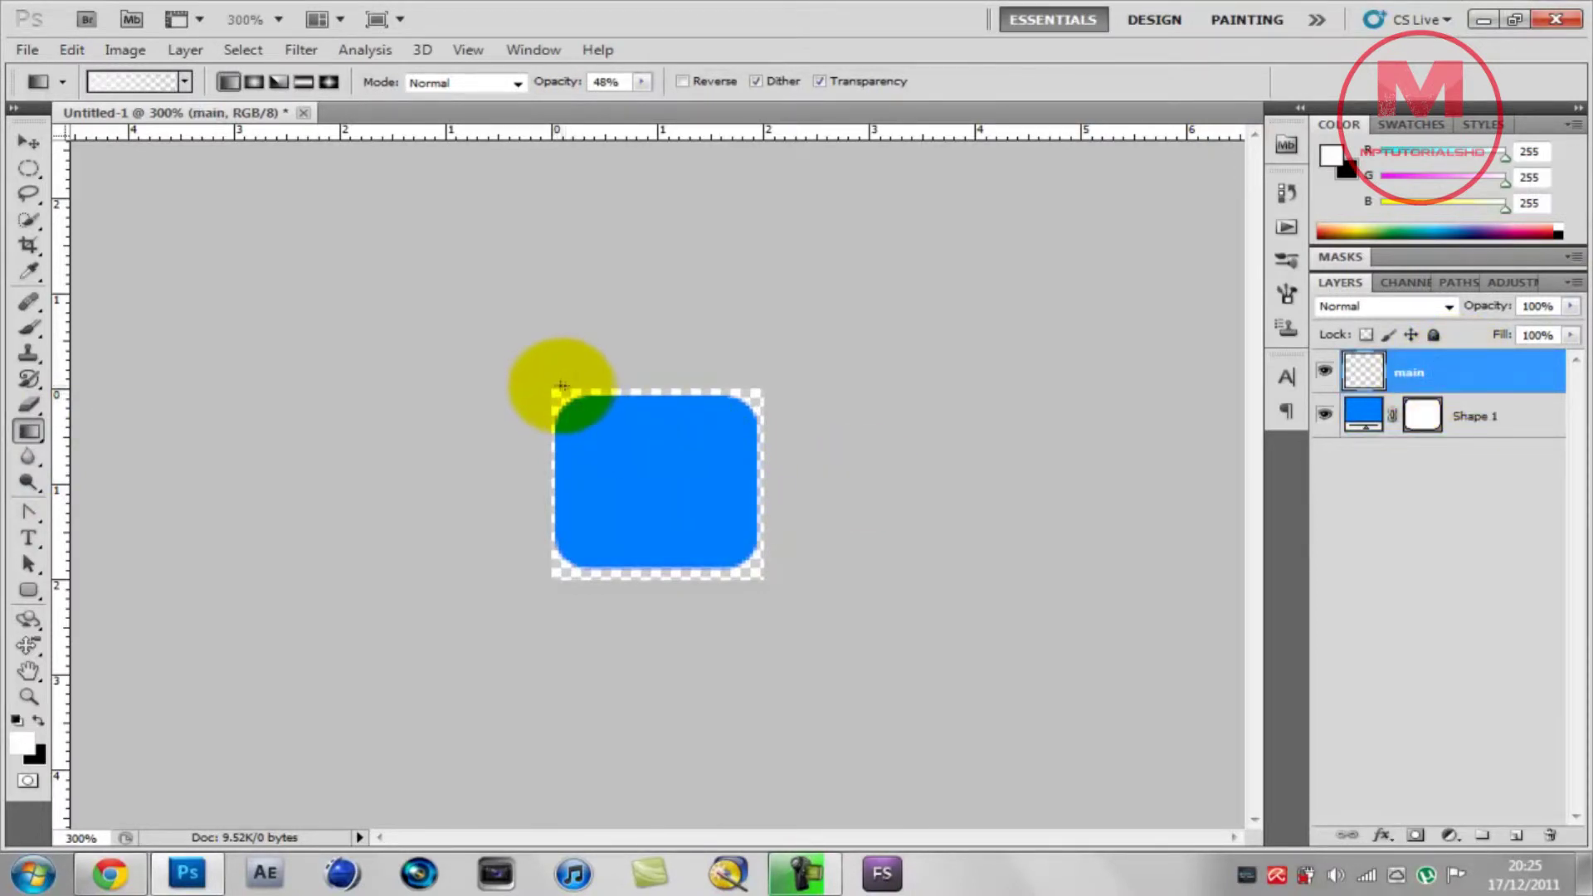
left_click_drag(556, 388, 653, 469)
left_click_drag(553, 391, 633, 462)
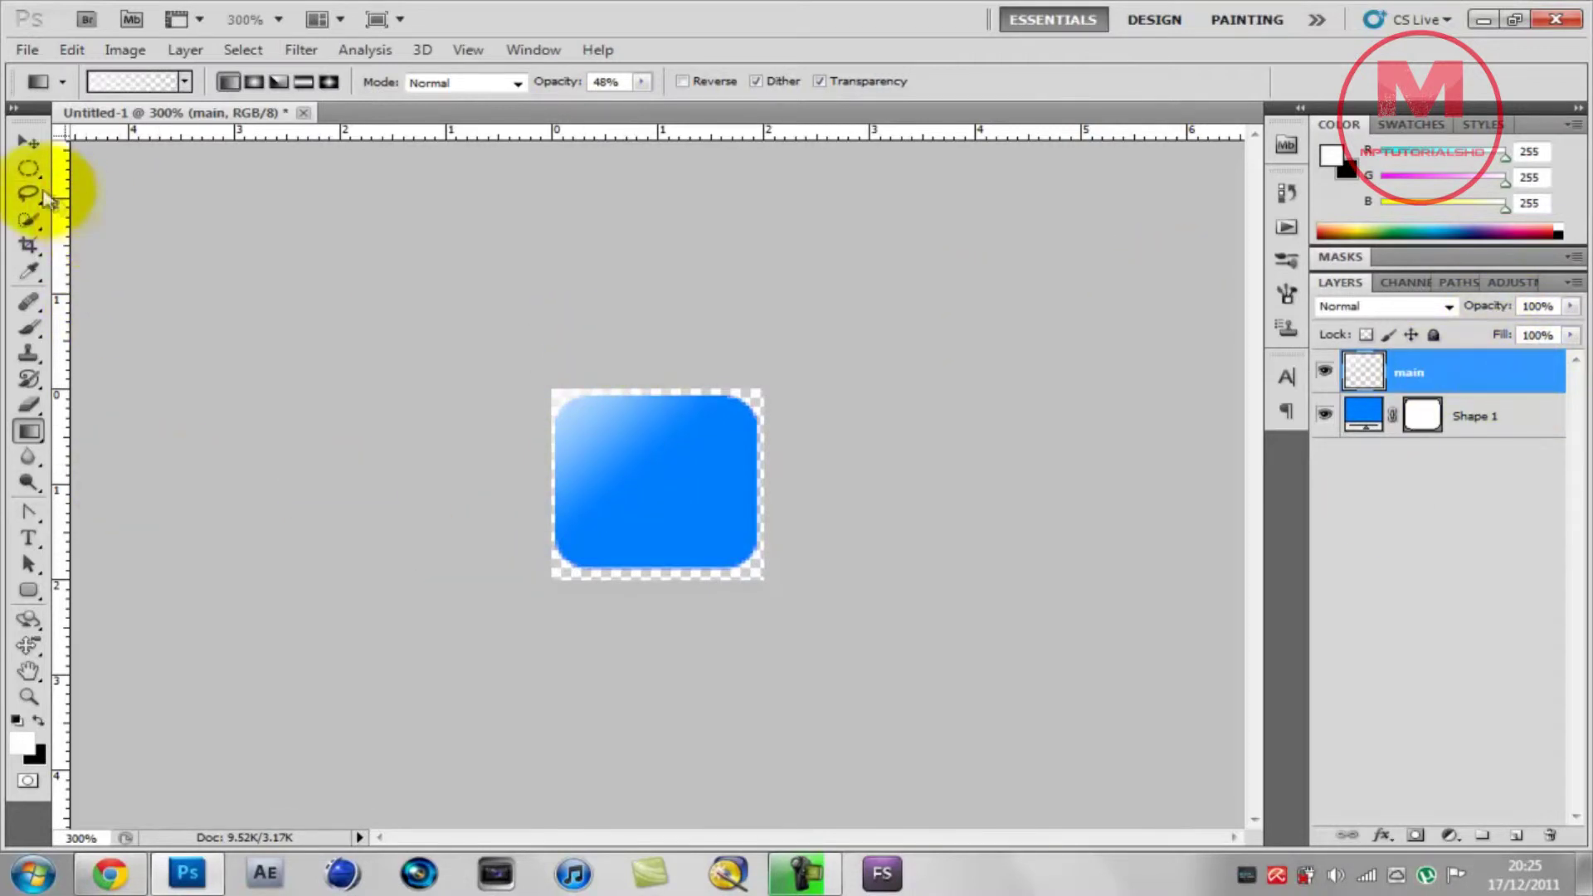
right_click(28, 169)
Trim the main-layer highlight to a curved glossy arc using a large elliptical selection
left_click(141, 188)
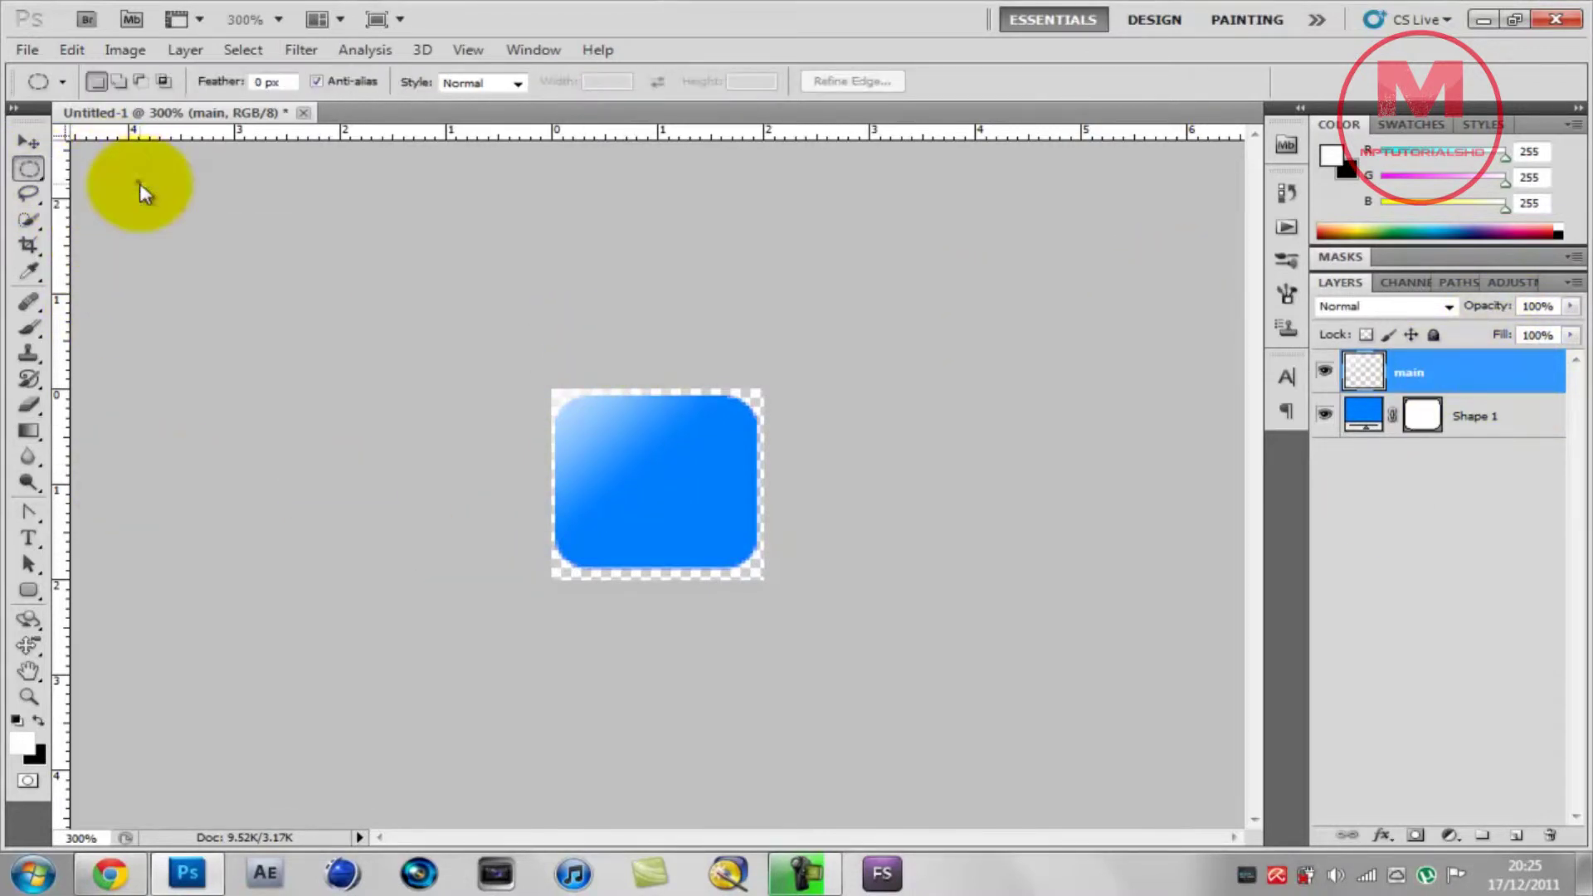
left_click_drag(553, 389, 749, 535)
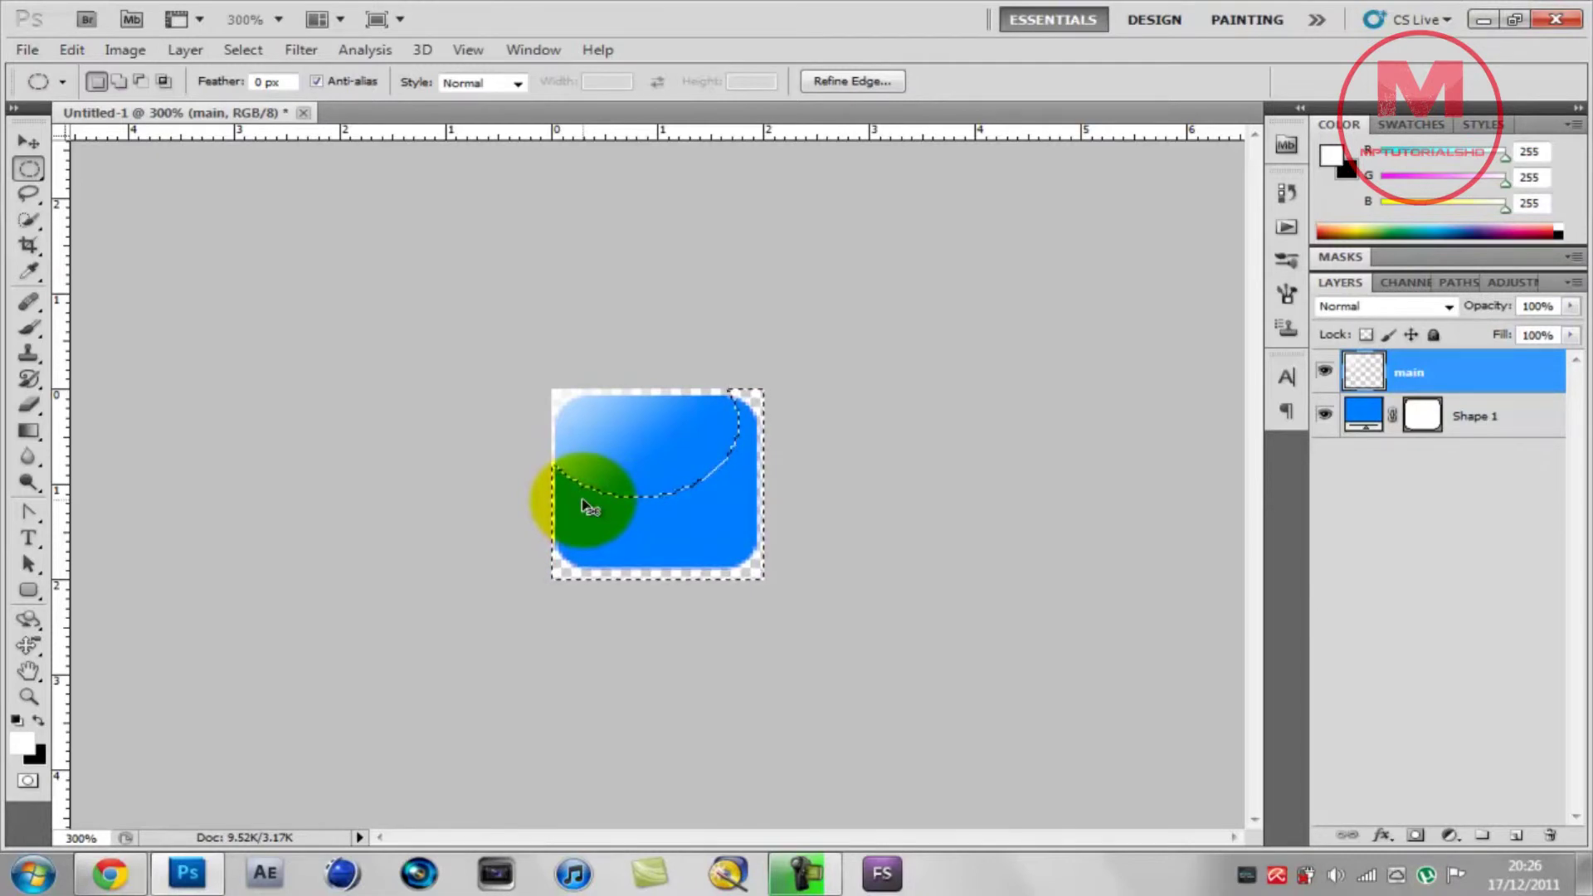
left_click(585, 508)
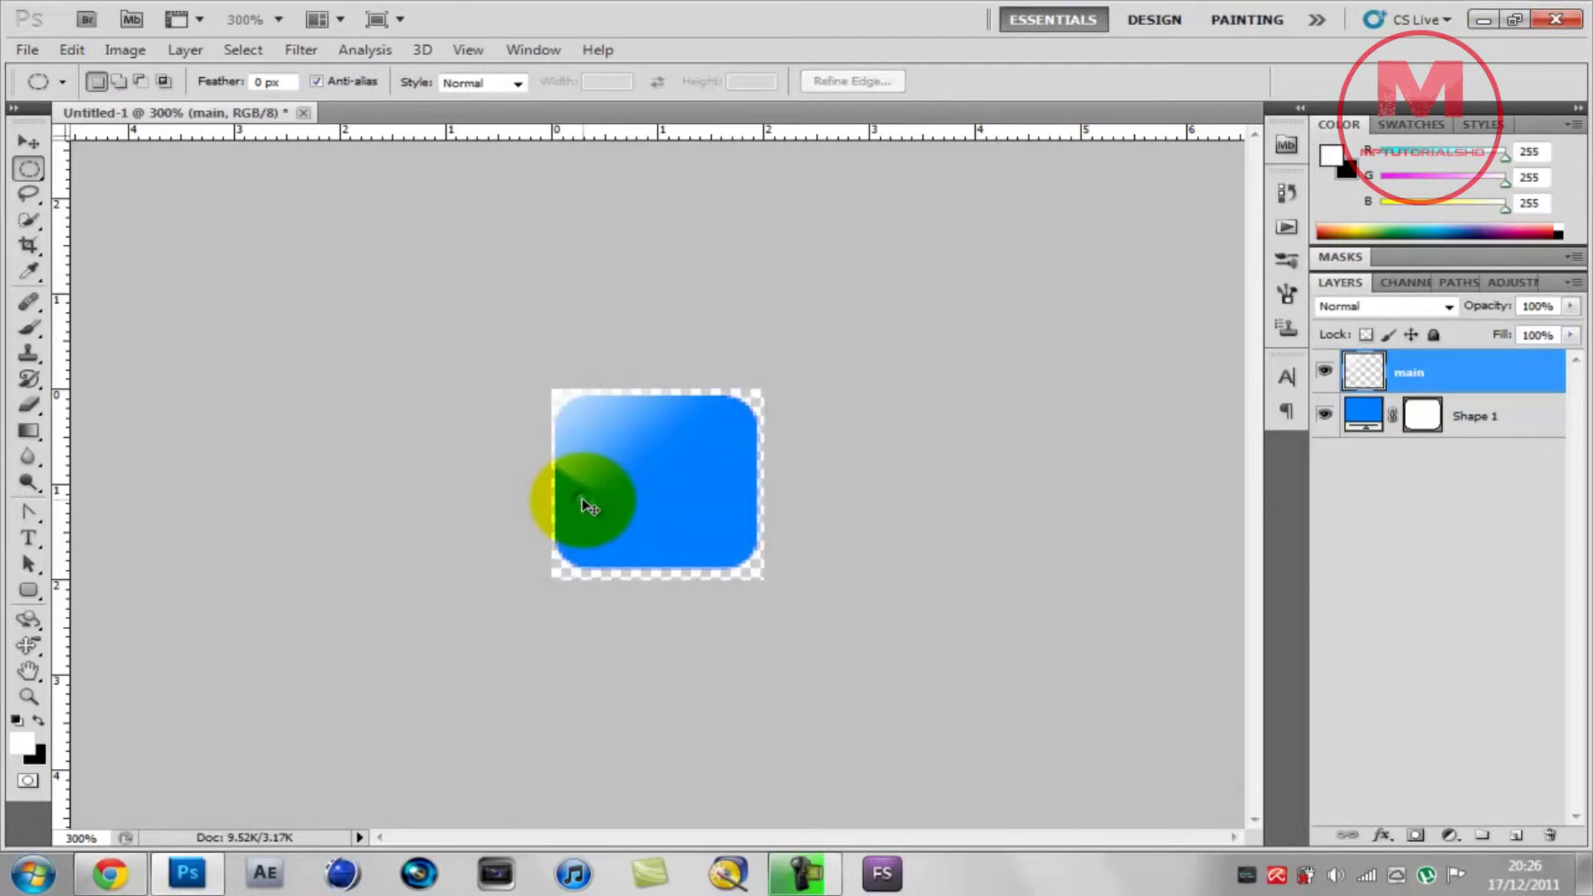
left_click(633, 509)
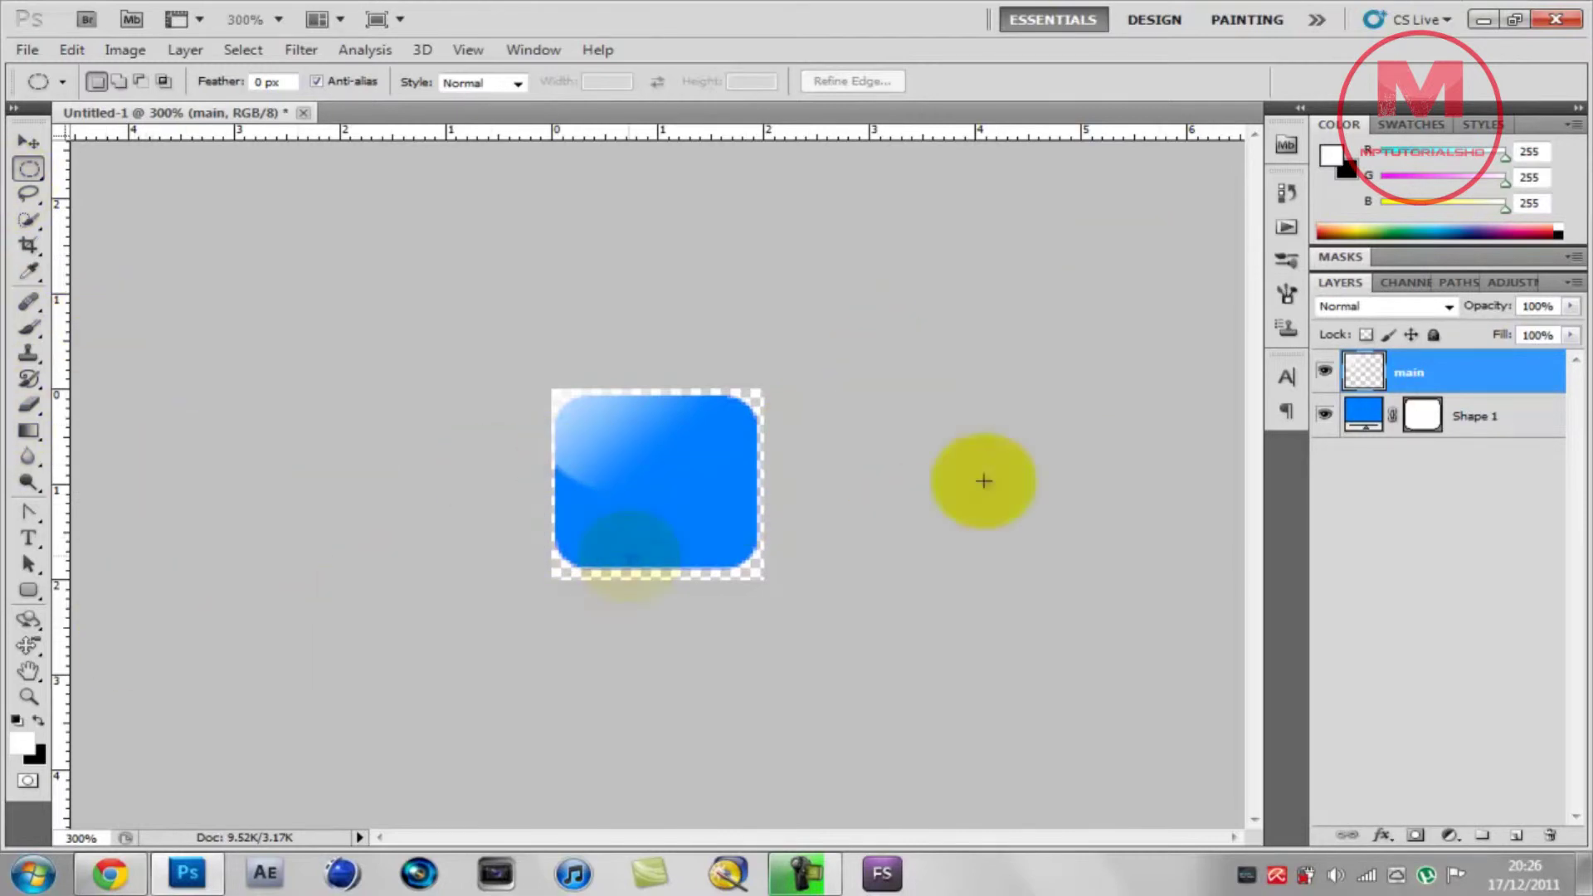
Add a new layer above main and rename it 'Top'
left_click(1515, 835)
left_click(1468, 375)
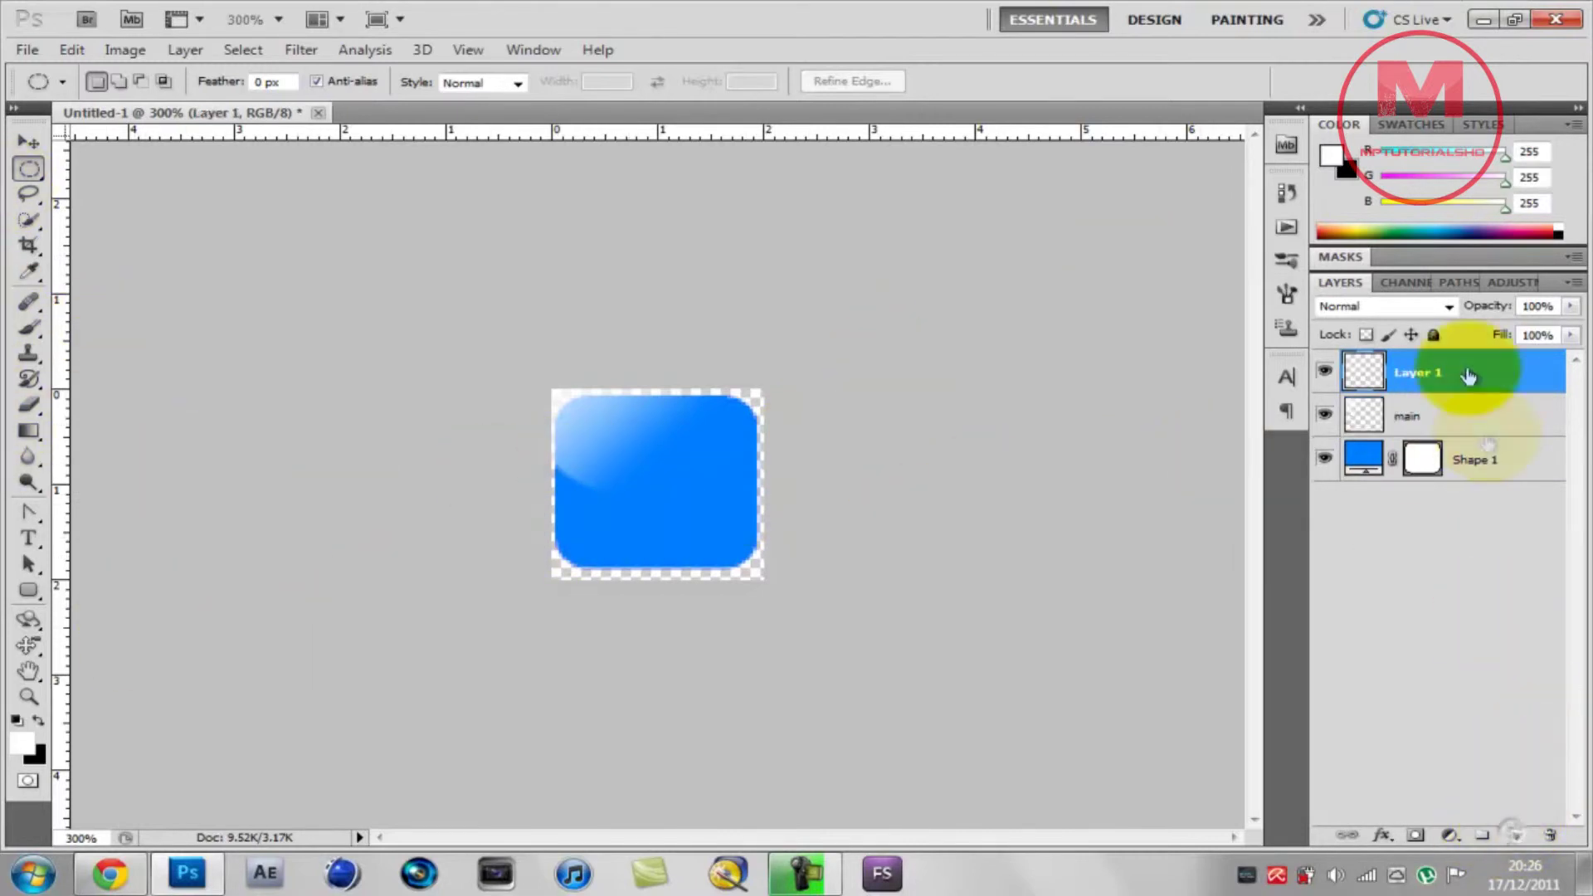
right_click(1452, 375)
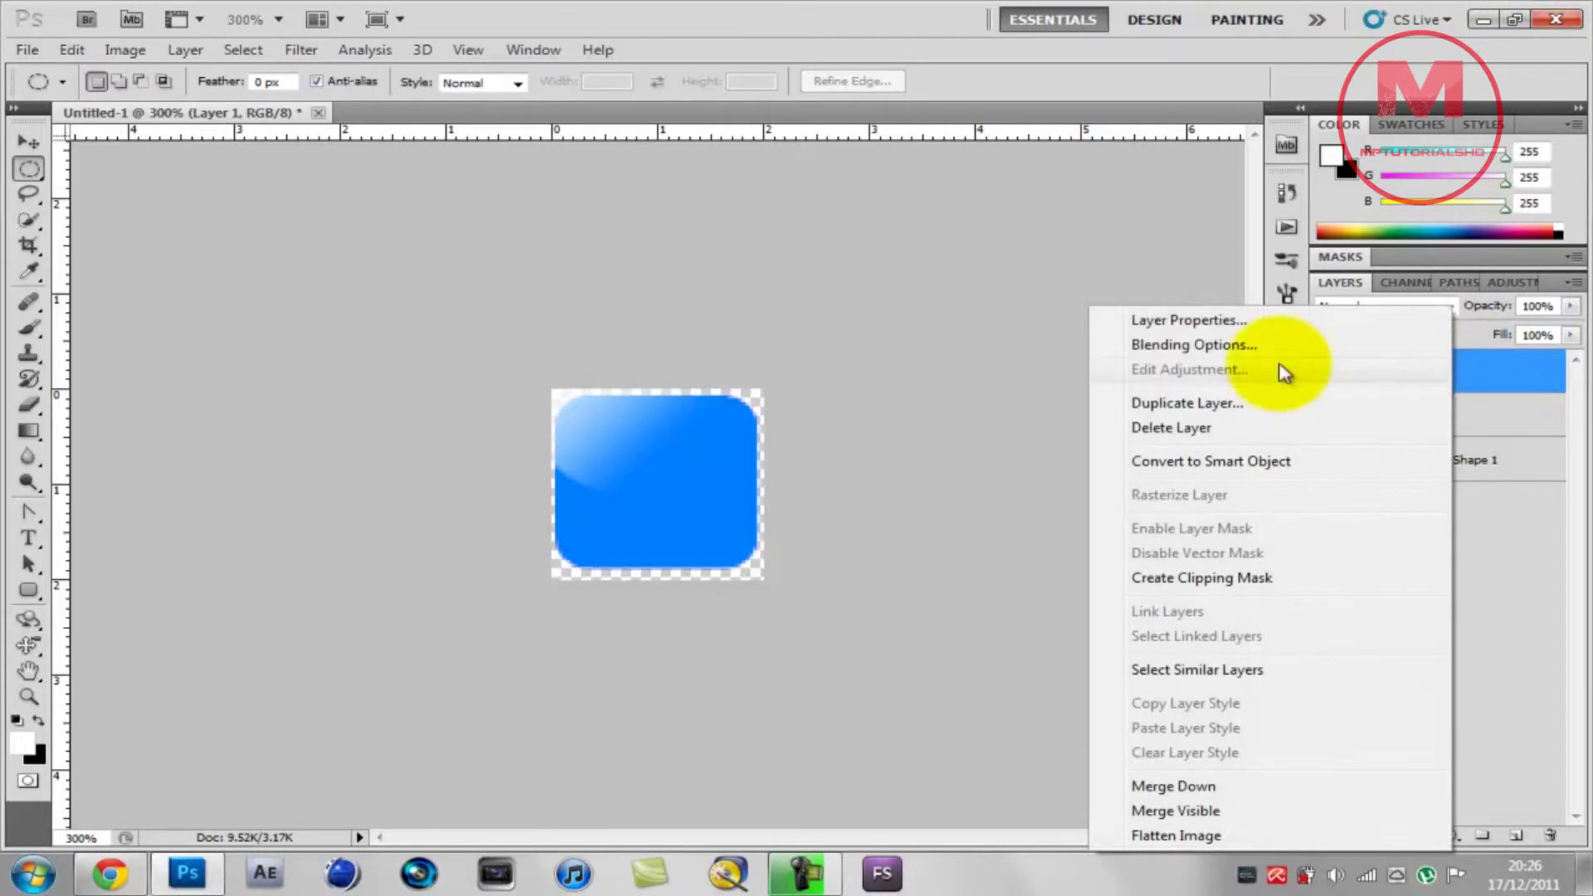
left_click(1188, 320)
type("Top")
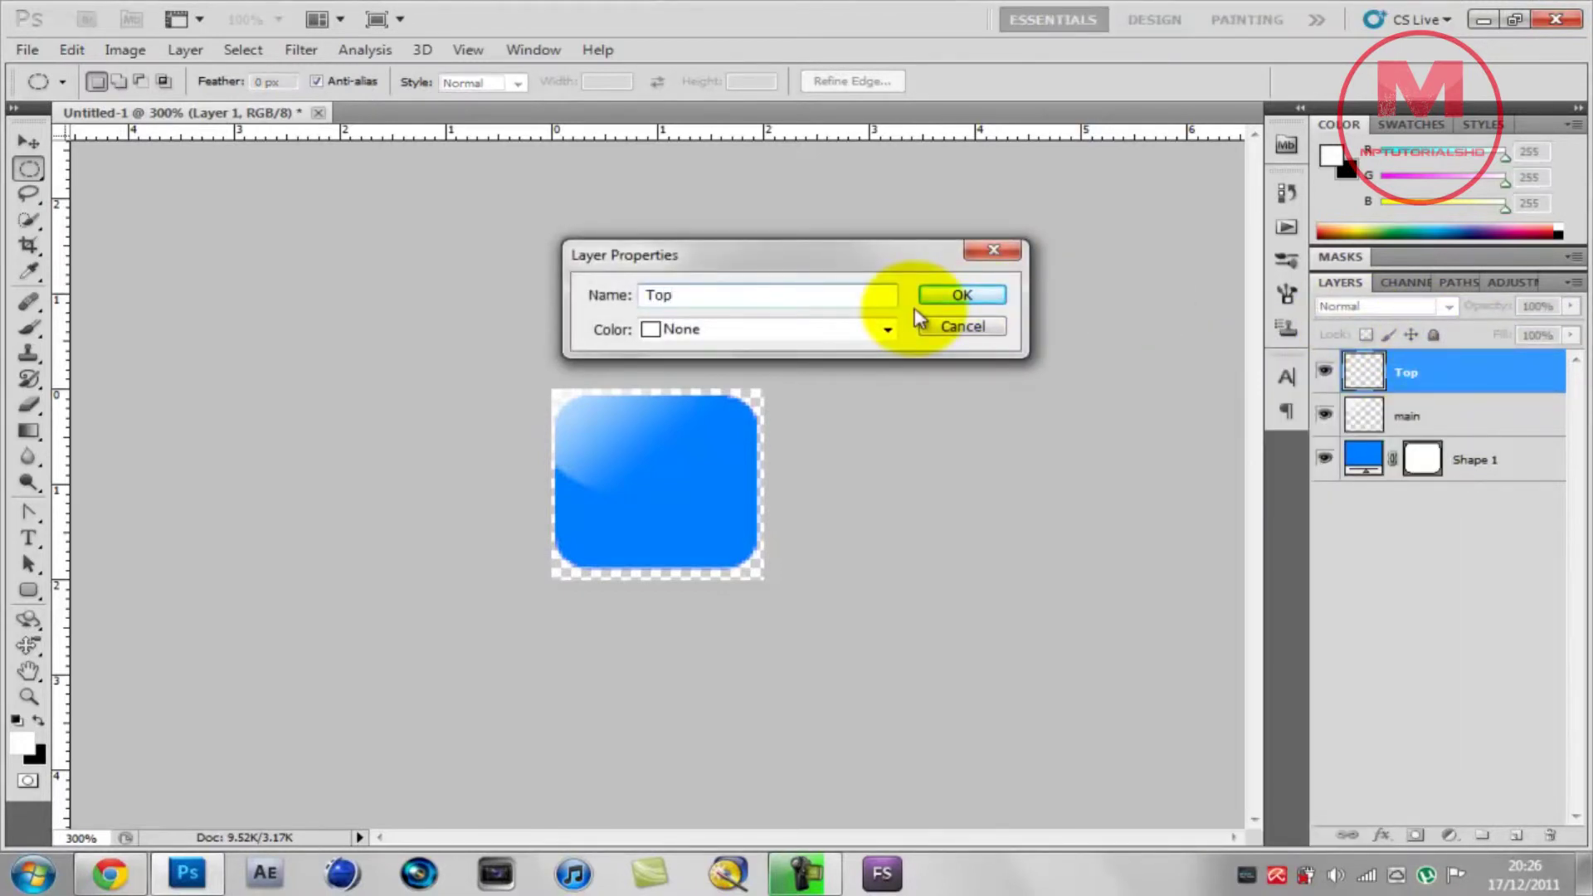
left_click(920, 299)
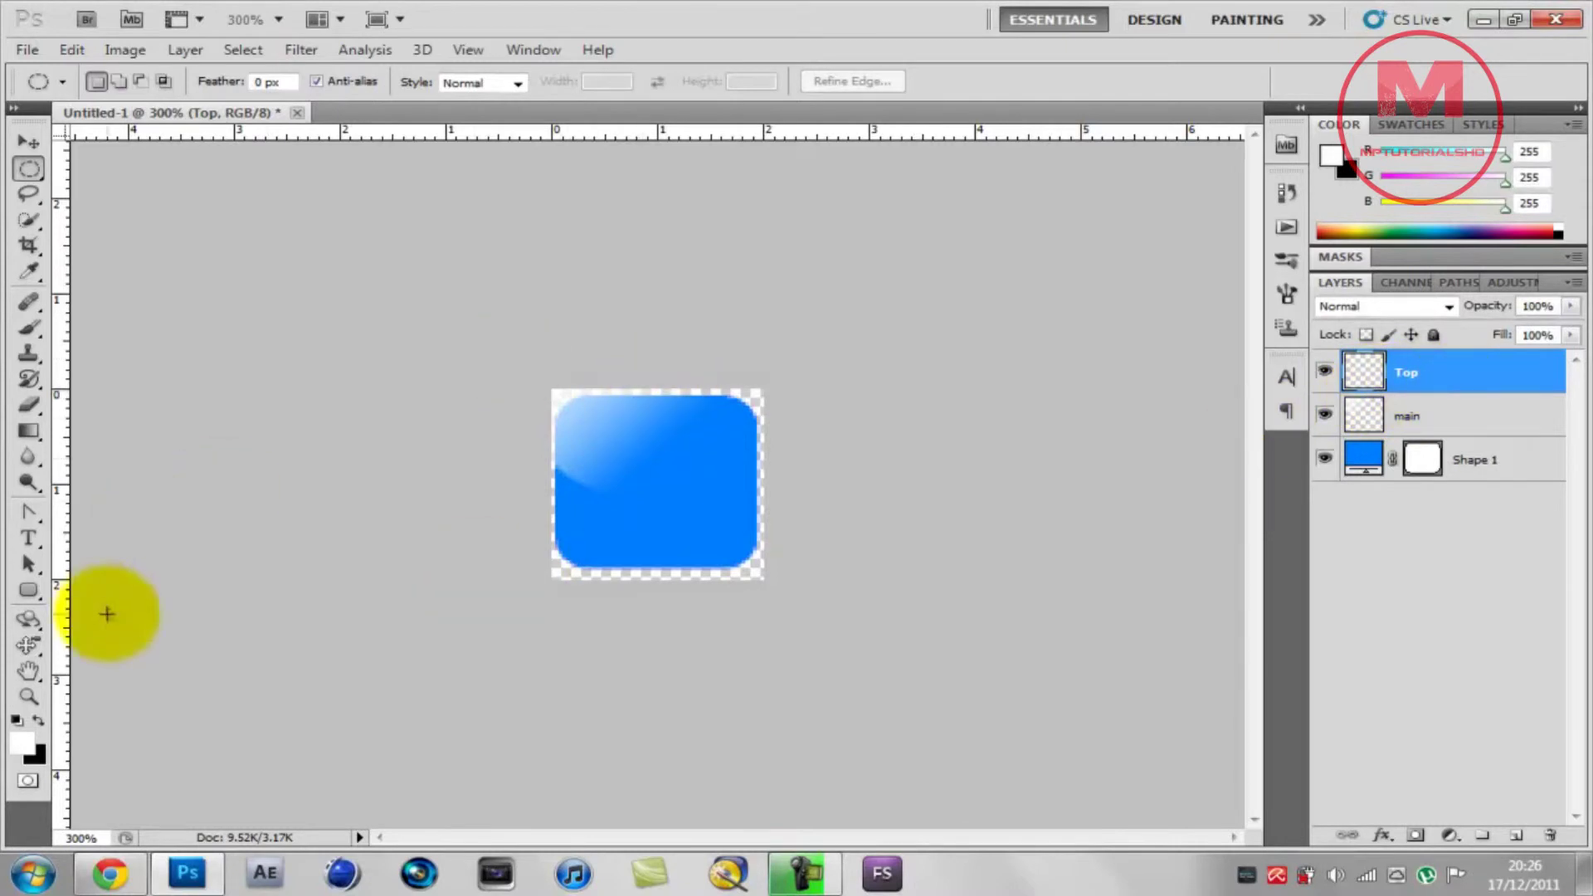
Paint a white gloss gradient on the Top layer and lower its opacity to 65%
left_click(29, 431)
left_click(73, 431)
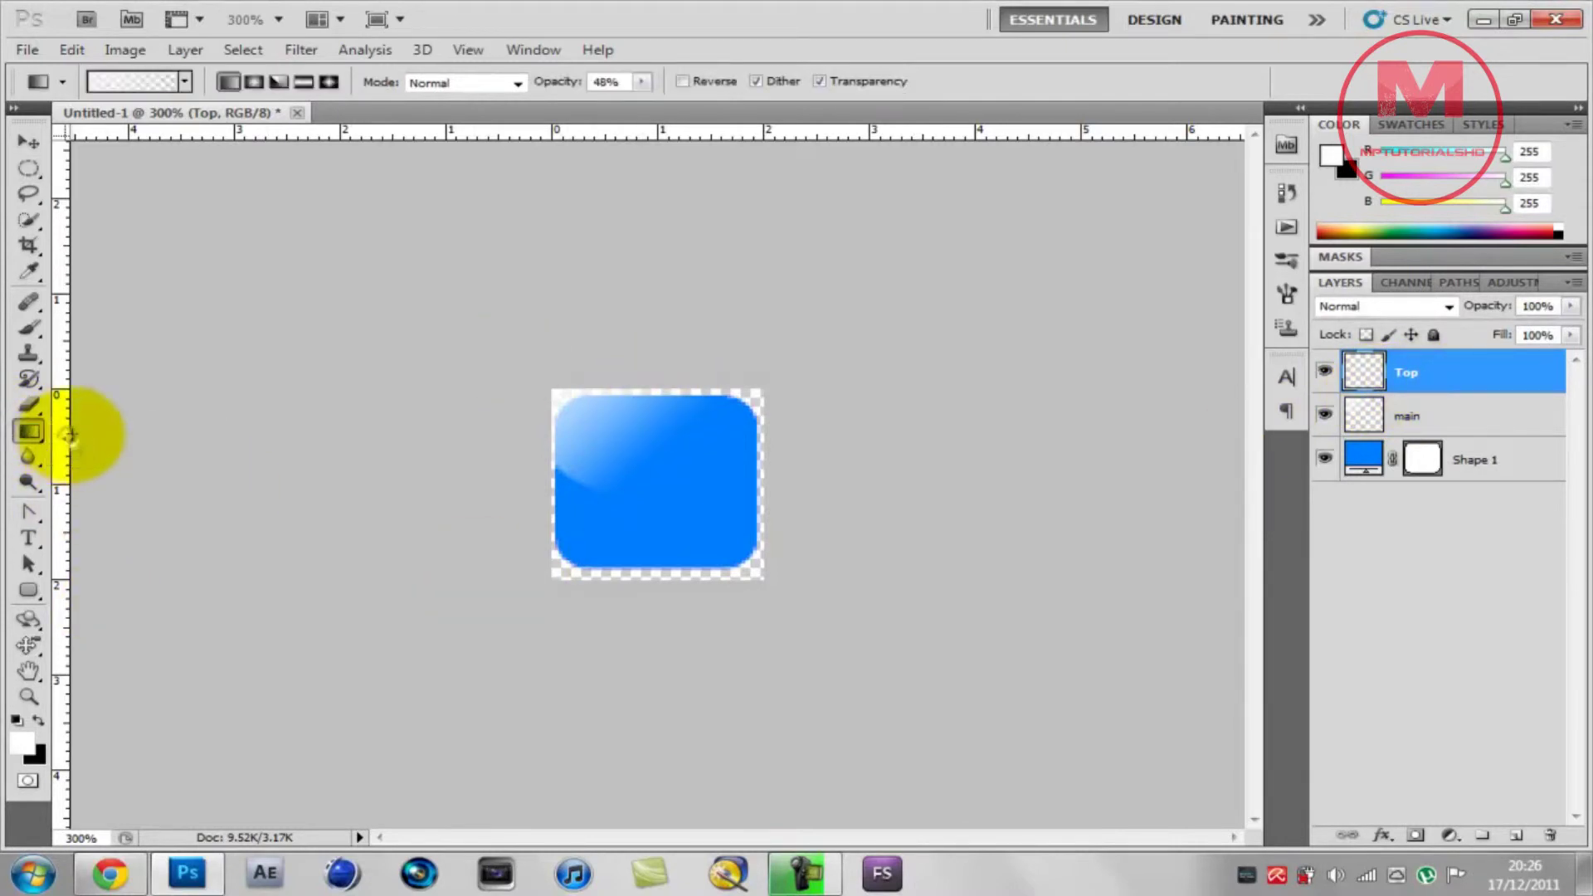
left_click(124, 83)
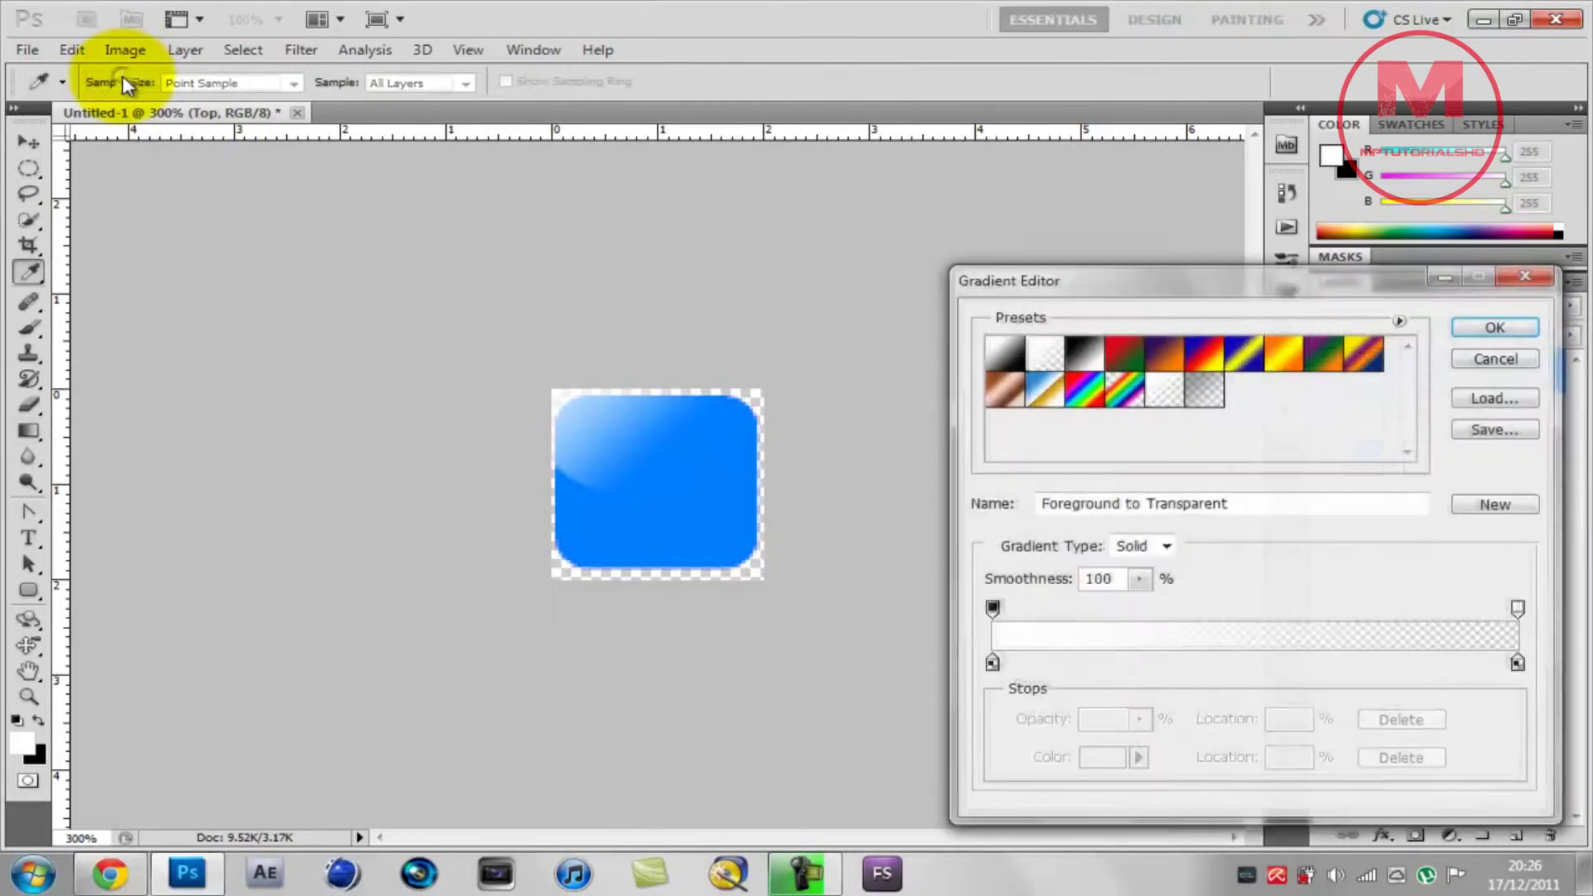
left_click(1511, 281)
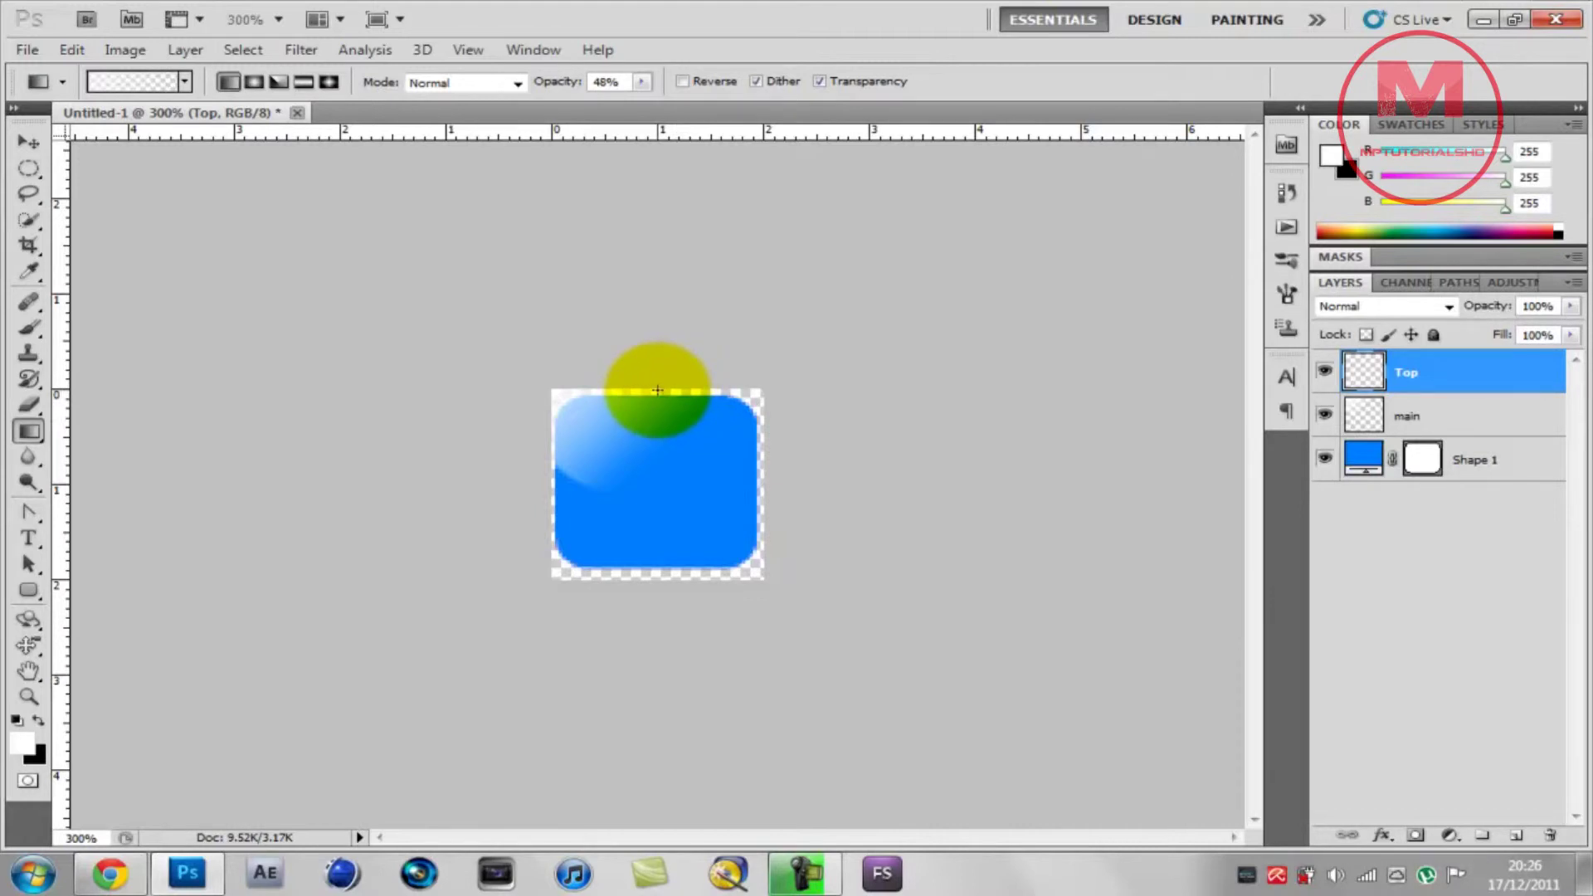
left_click_drag(657, 390, 722, 445)
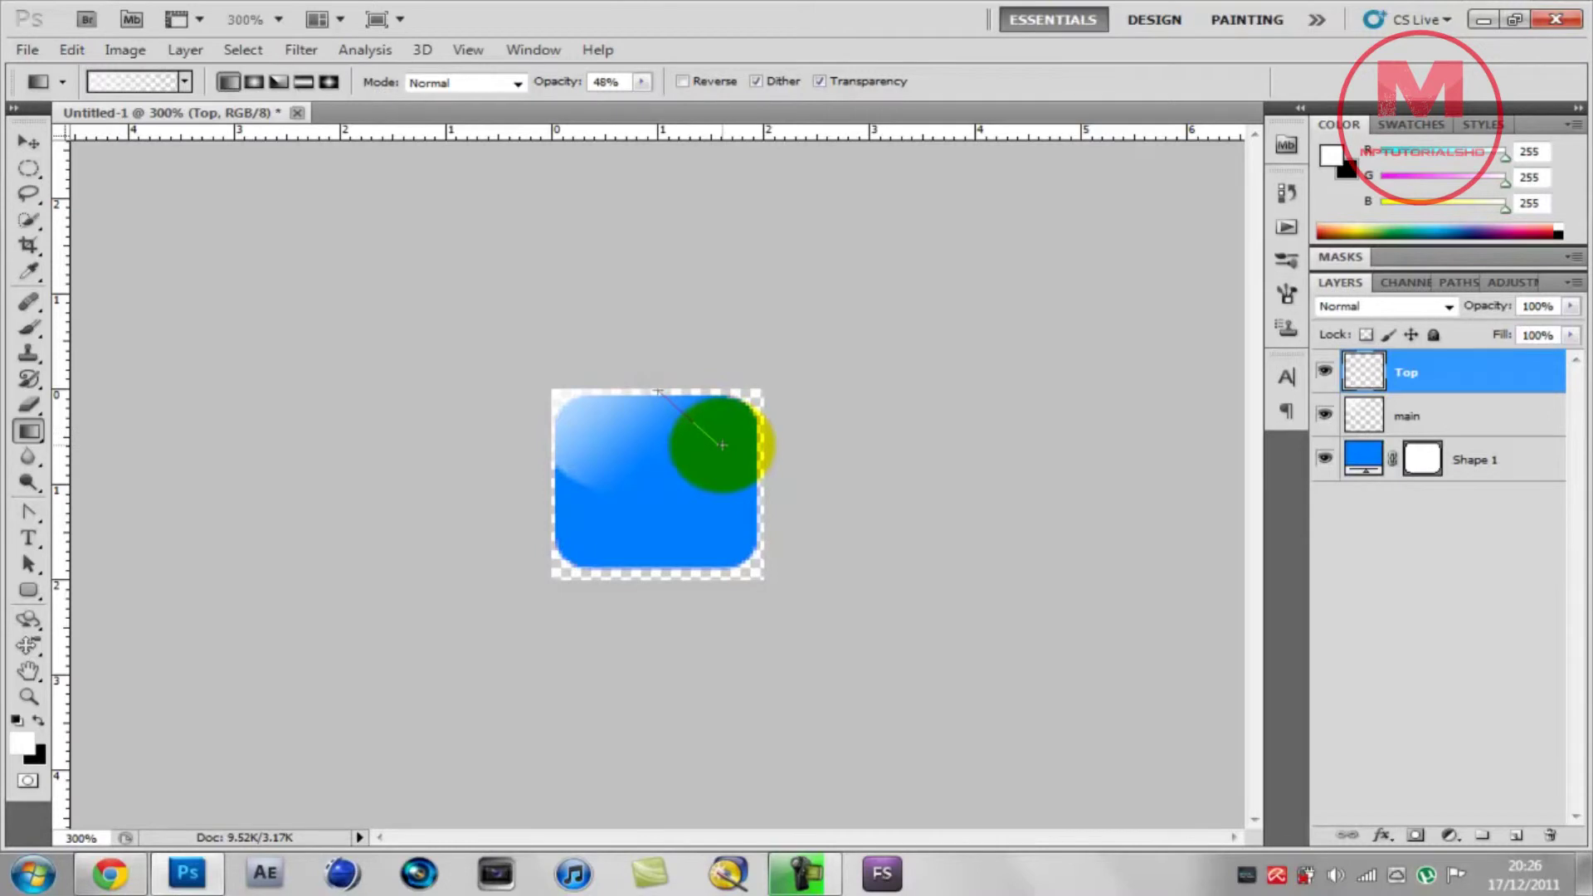
left_click_drag(722, 444, 715, 437)
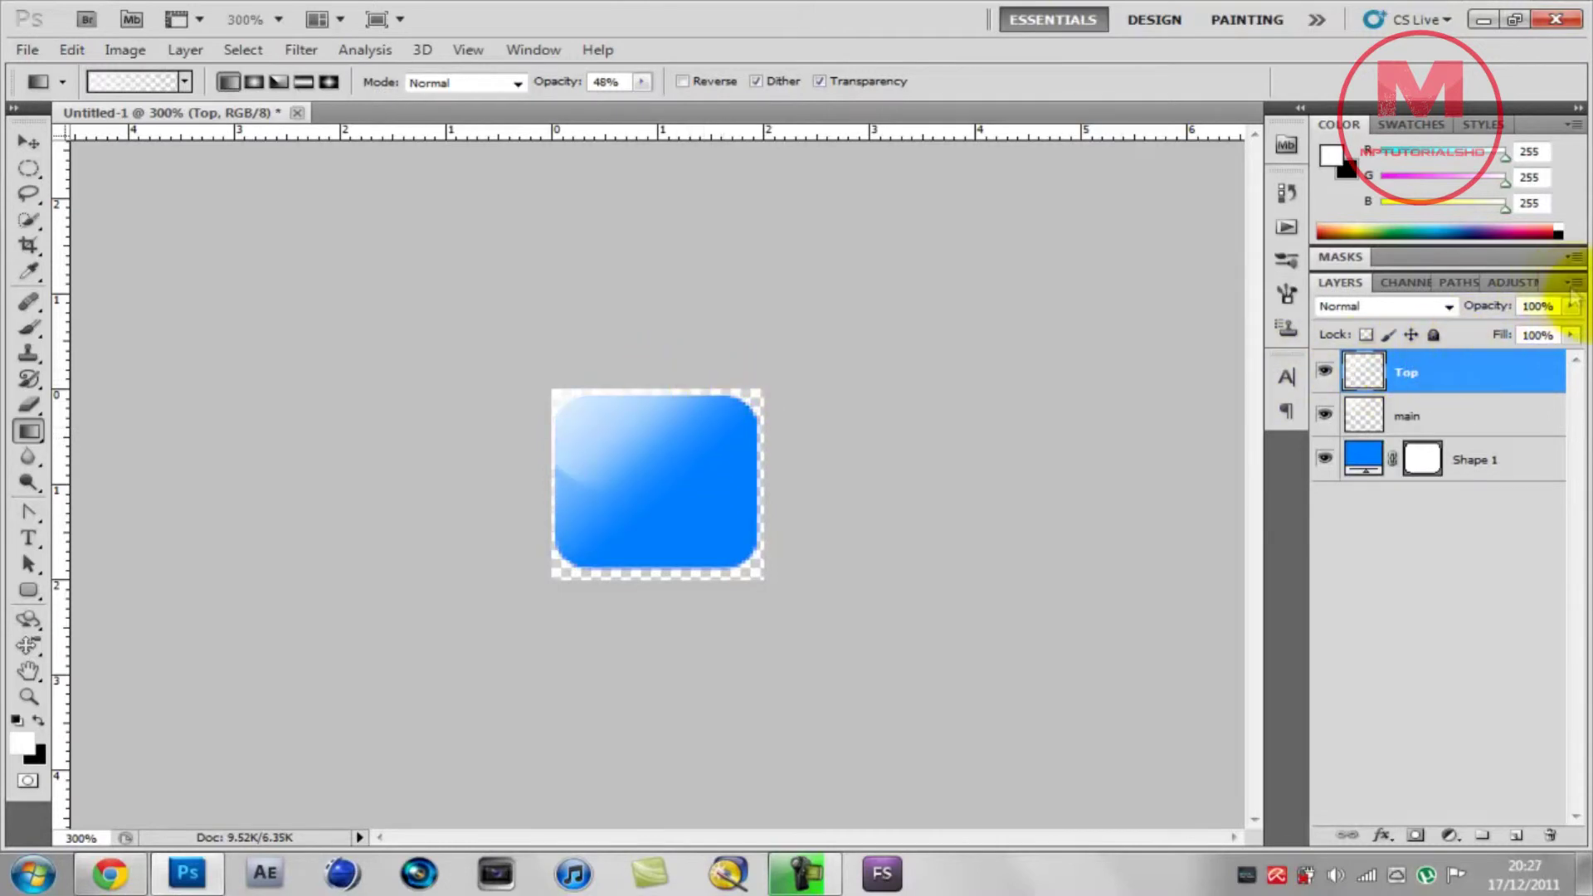
left_click(1570, 306)
left_click_drag(1567, 333, 1530, 336)
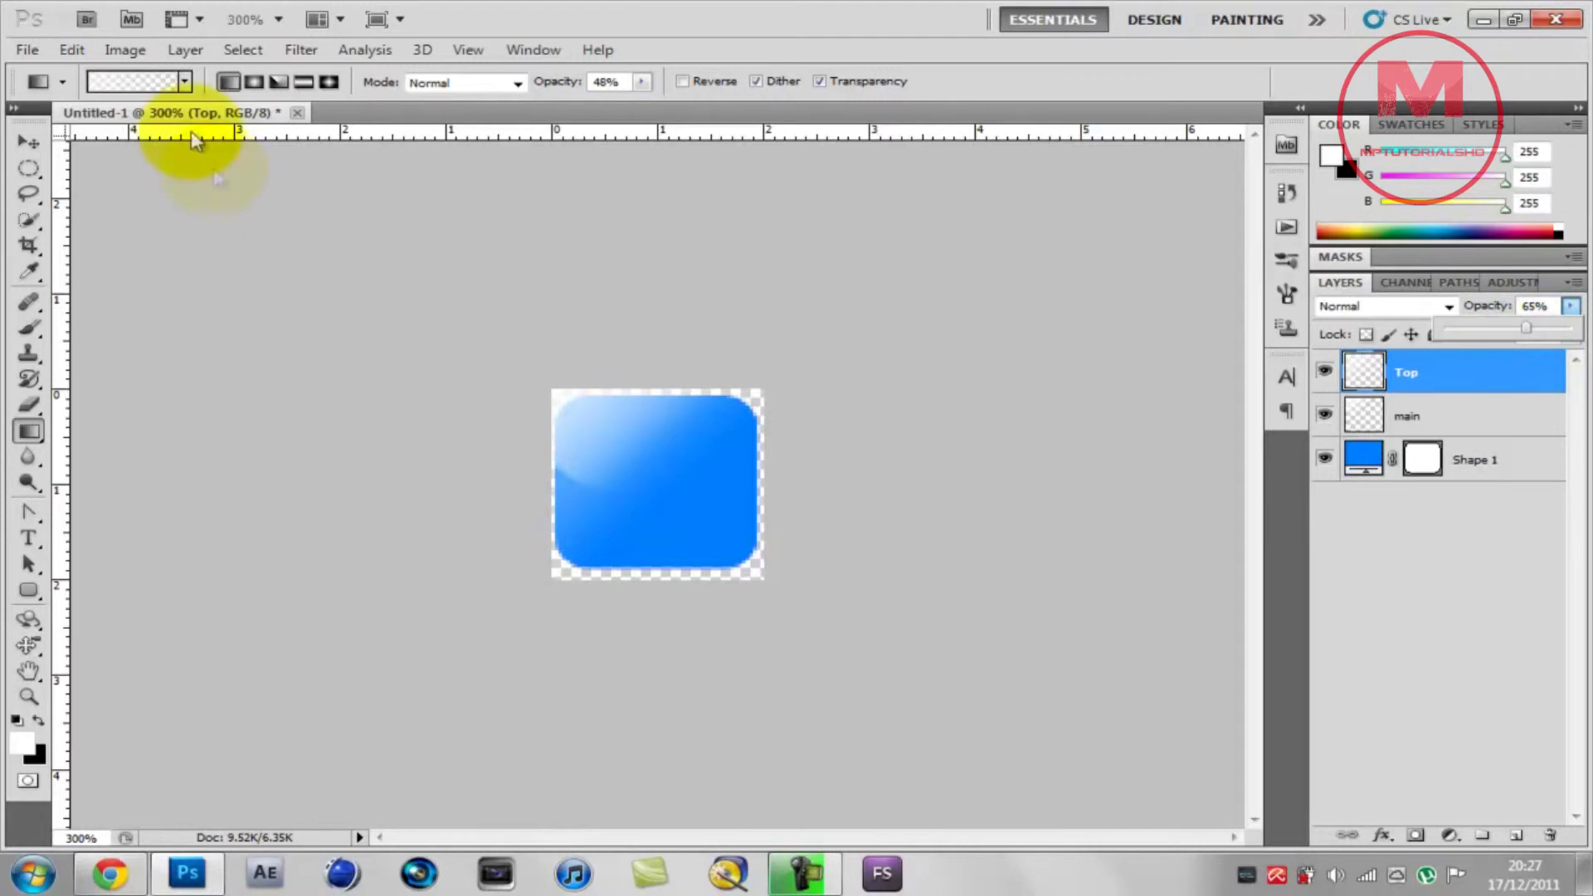
Add a new empty layer and rename it 'Bottom' through Layer Properties
left_click(1516, 835)
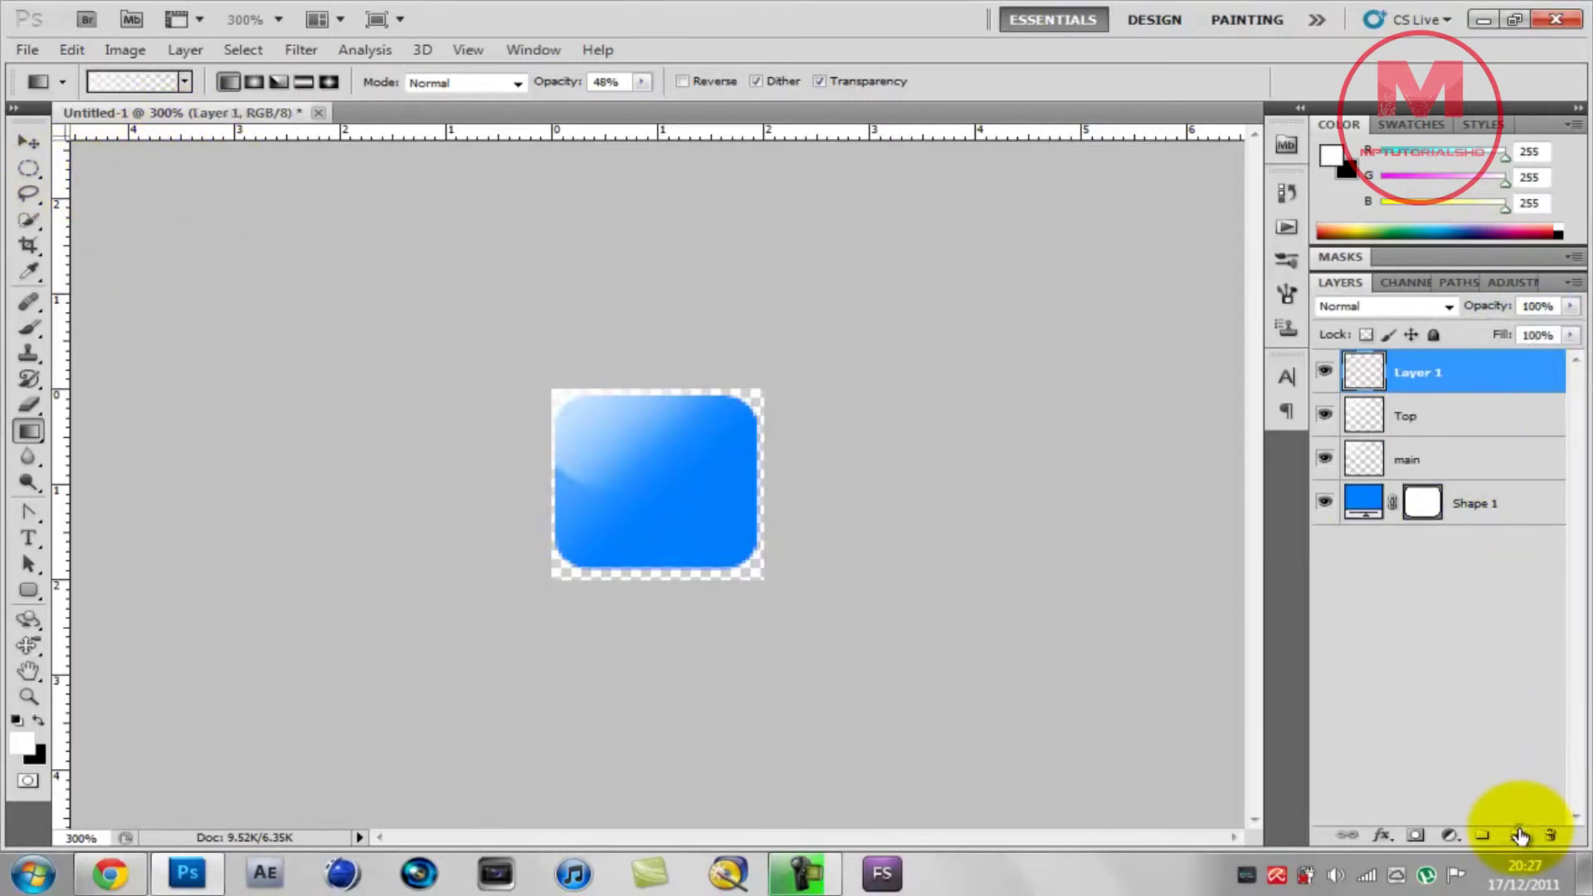
right_click(1435, 394)
left_click(1291, 321)
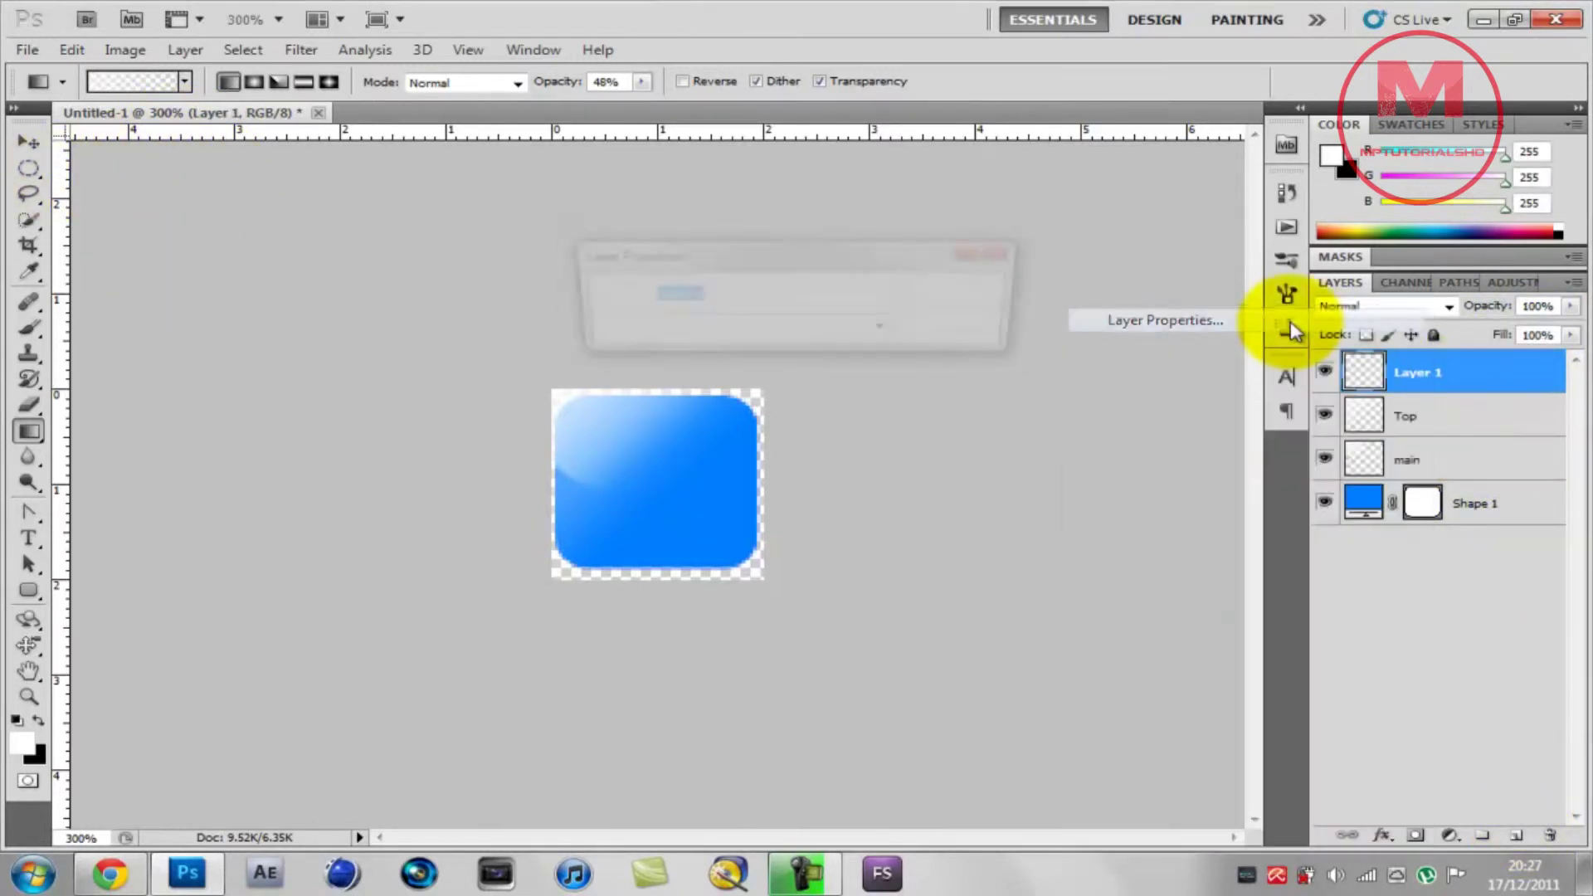
type("Bottom")
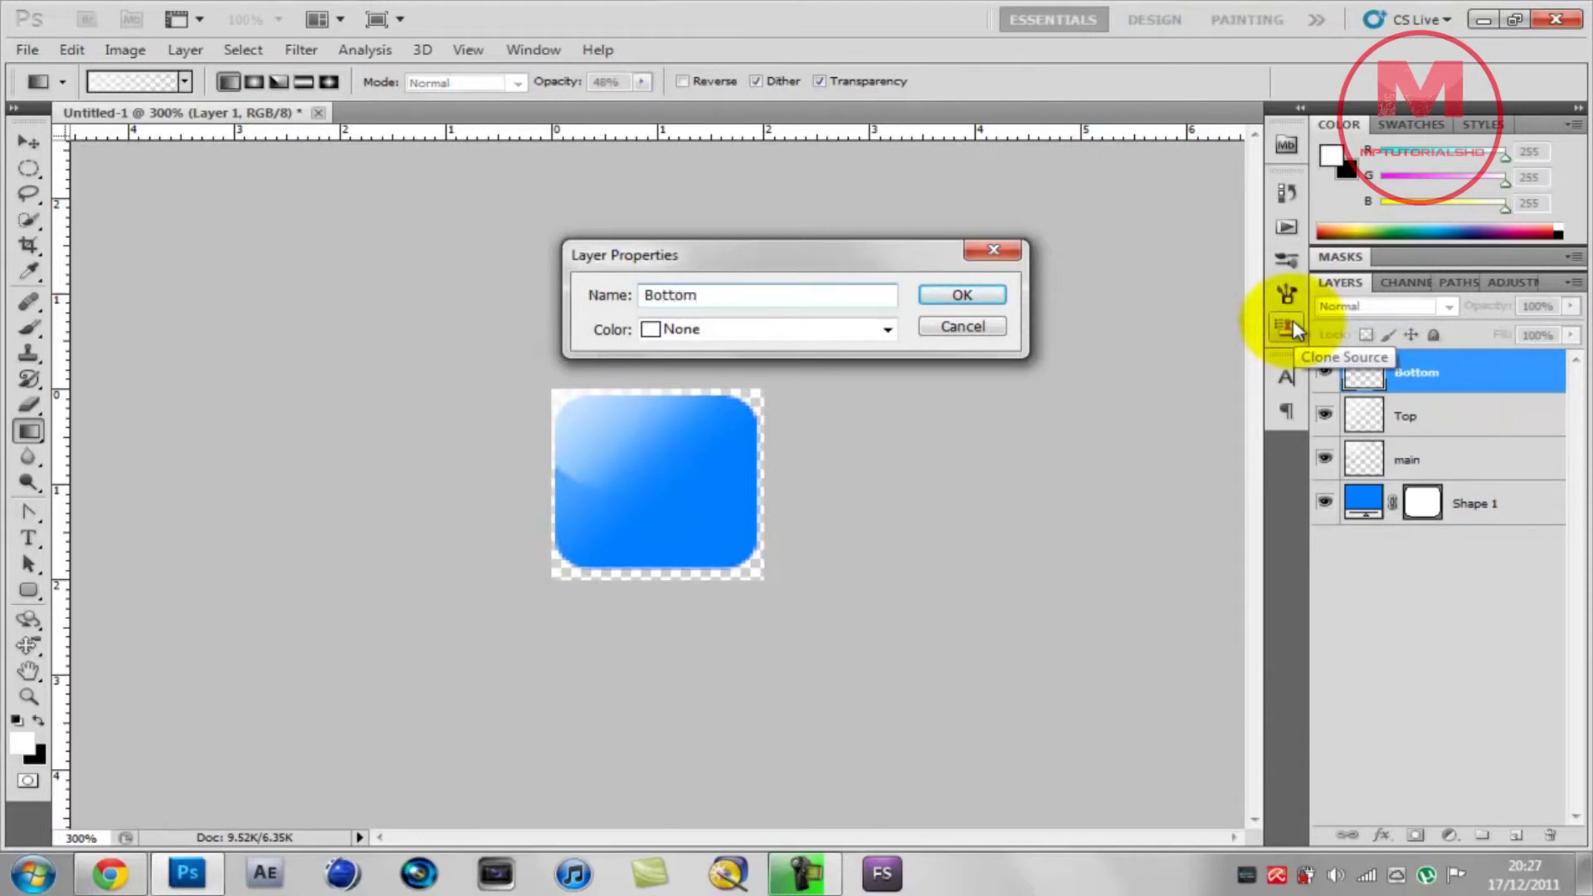
key("Return")
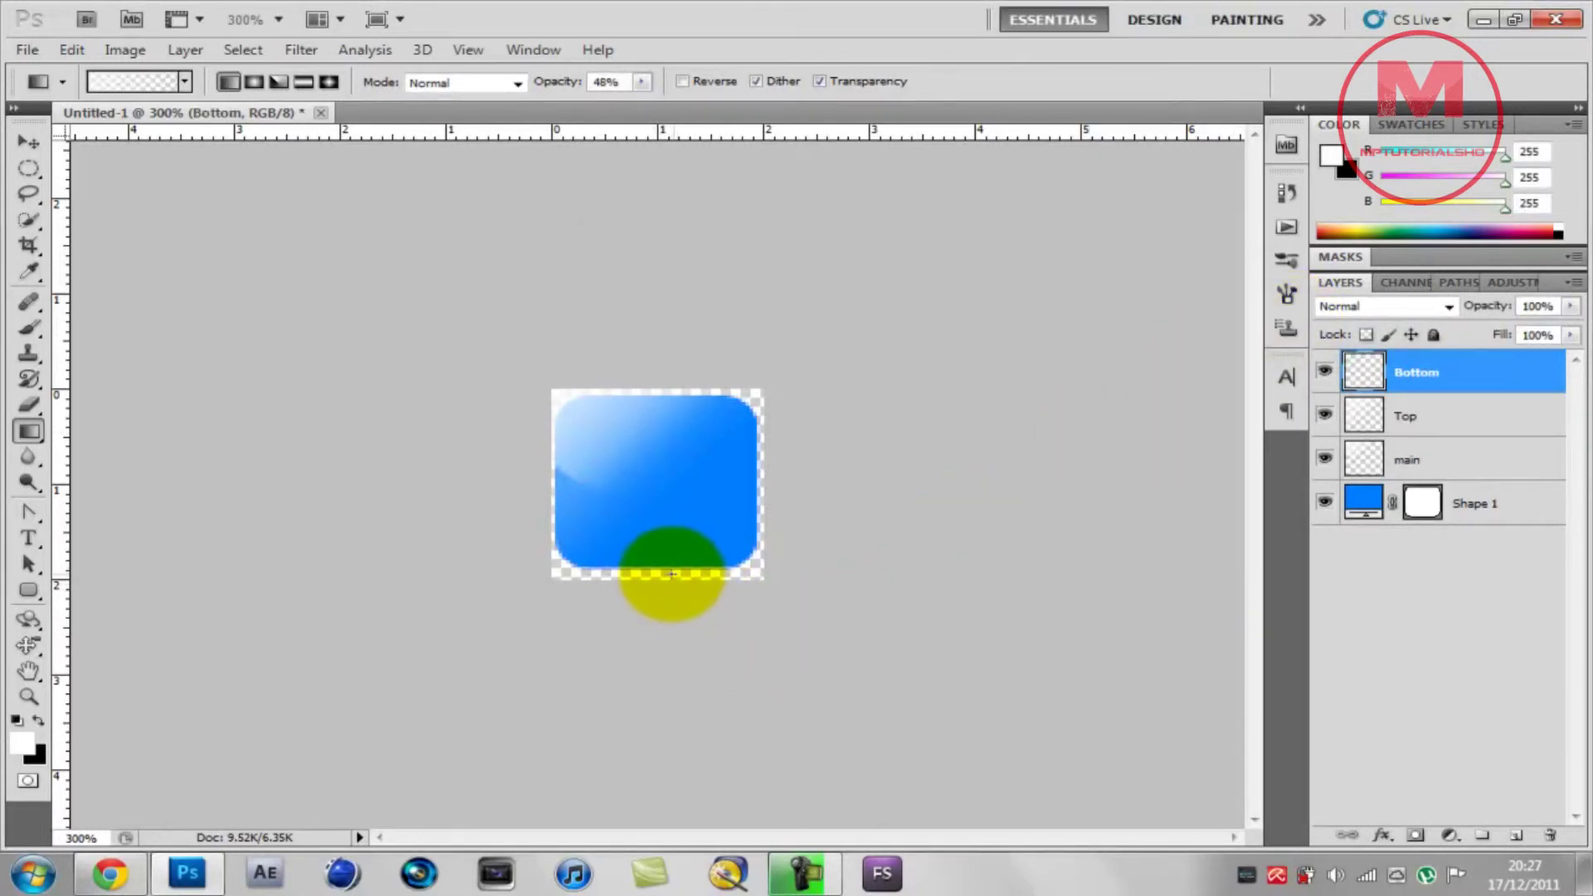
Drag a white gradient up from the icon's bottom edge, blended as Overlay at 65% opacity
left_click_drag(656, 572, 652, 533)
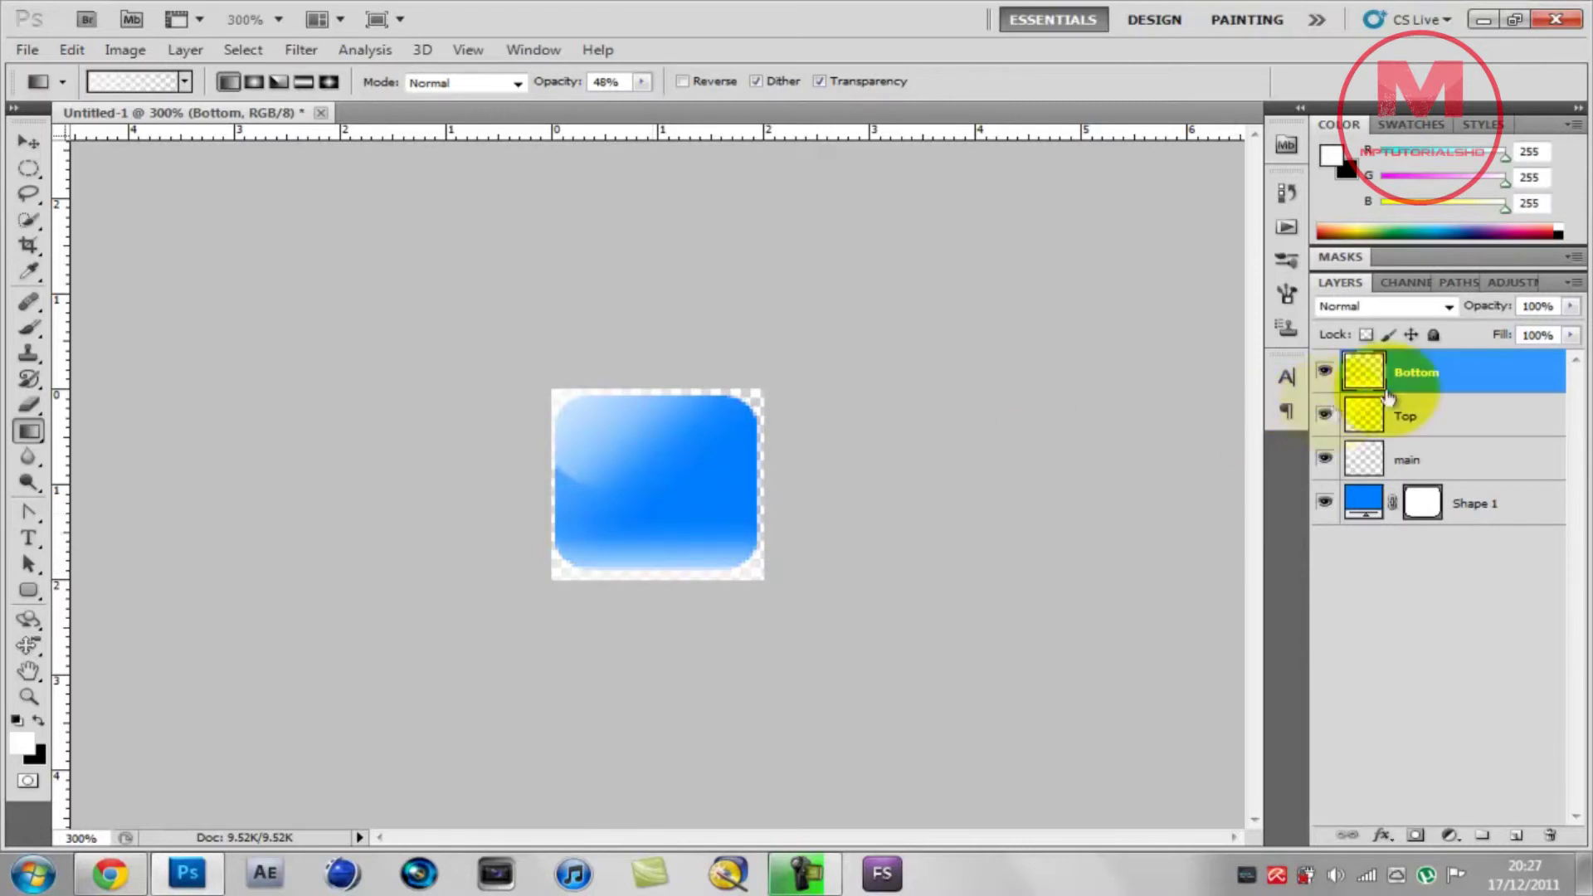
left_click(1448, 307)
left_click(1345, 592)
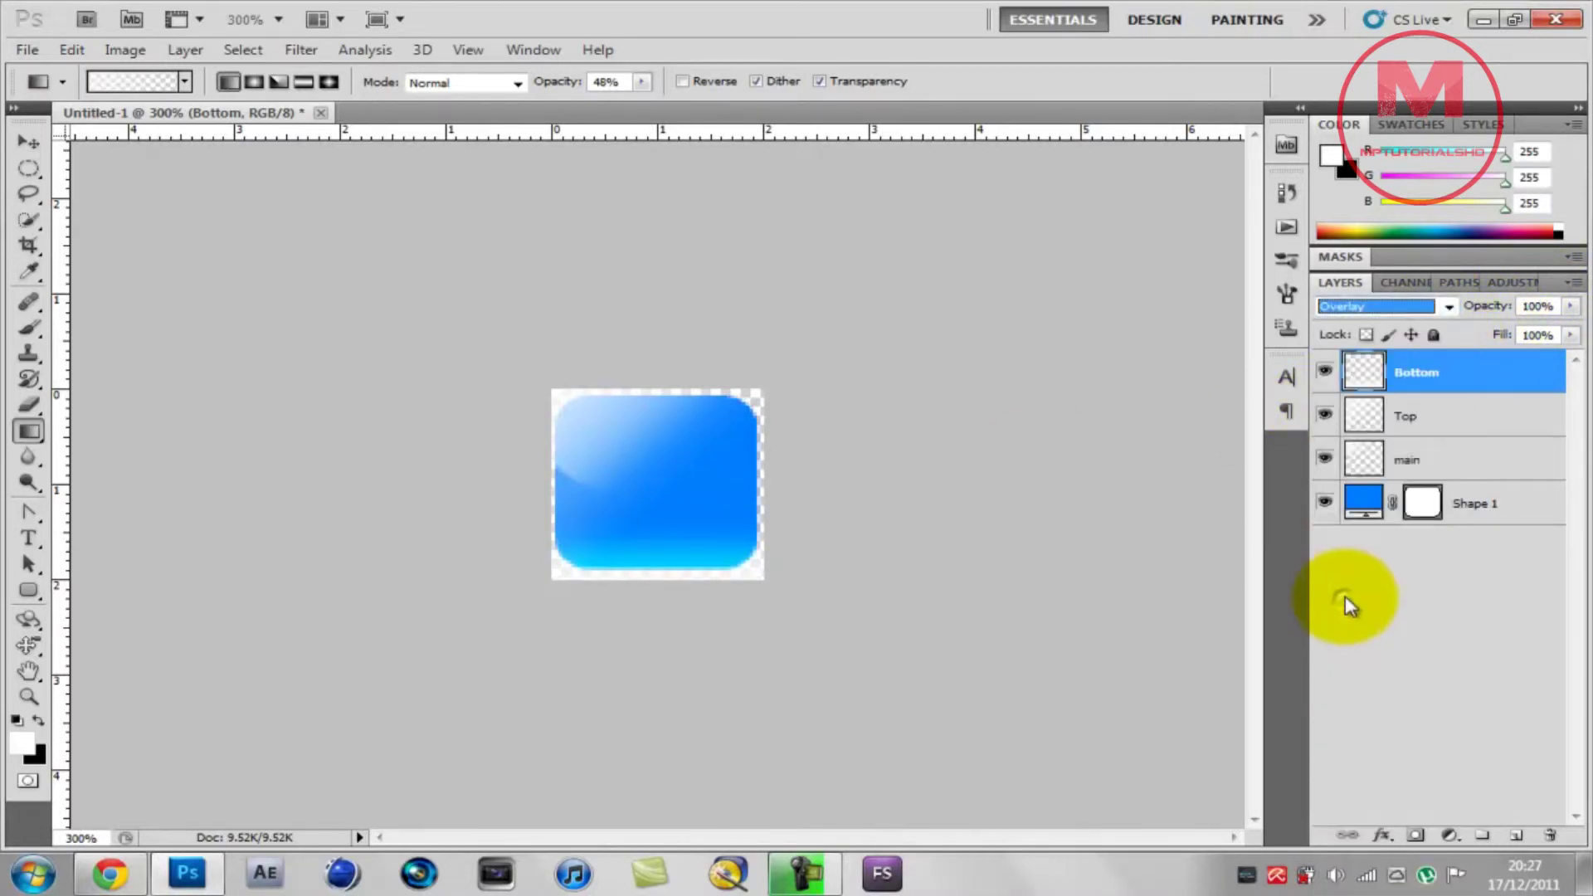
left_click(1570, 306)
left_click_drag(1575, 334, 1526, 335)
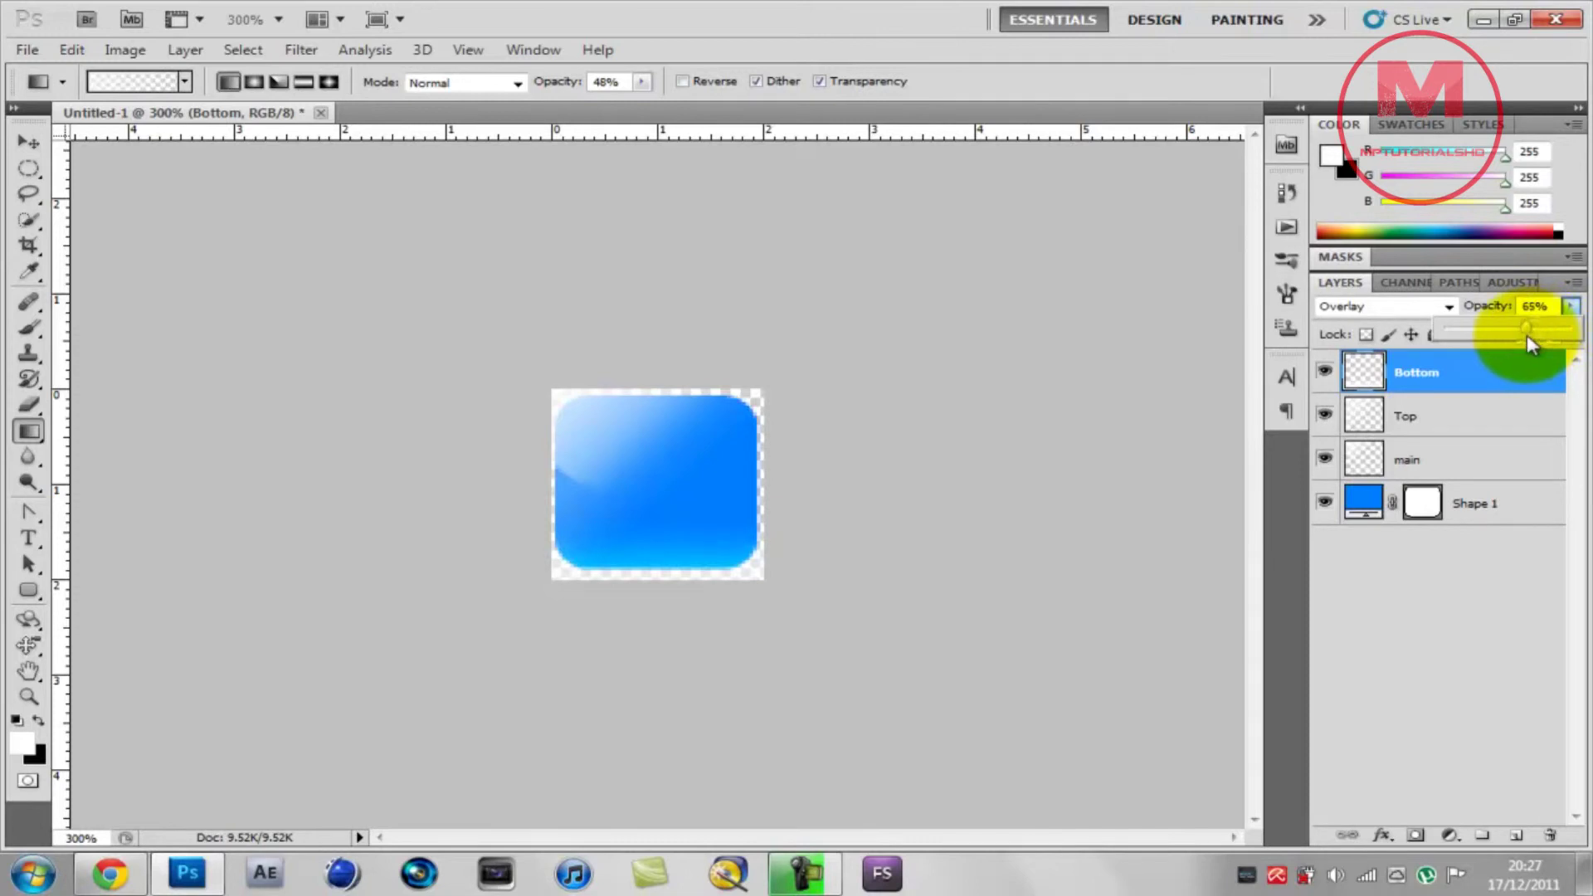
Save the icon as the PNG 'ios icon' on the desktop, then quit Photoshop without saving
left_click(28, 142)
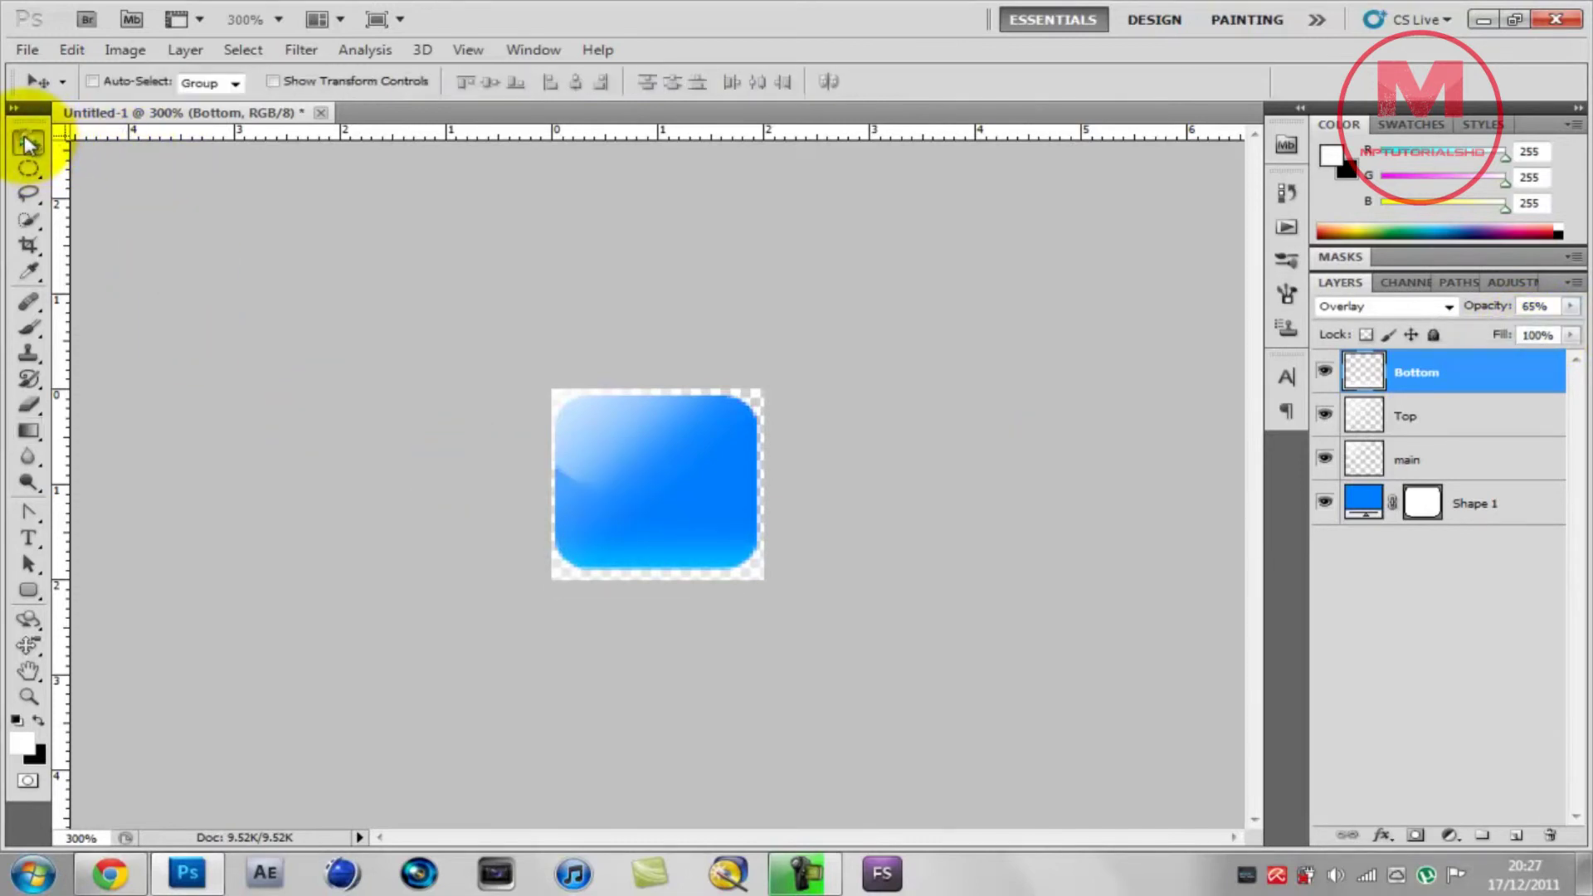
left_click(27, 50)
left_click(140, 391)
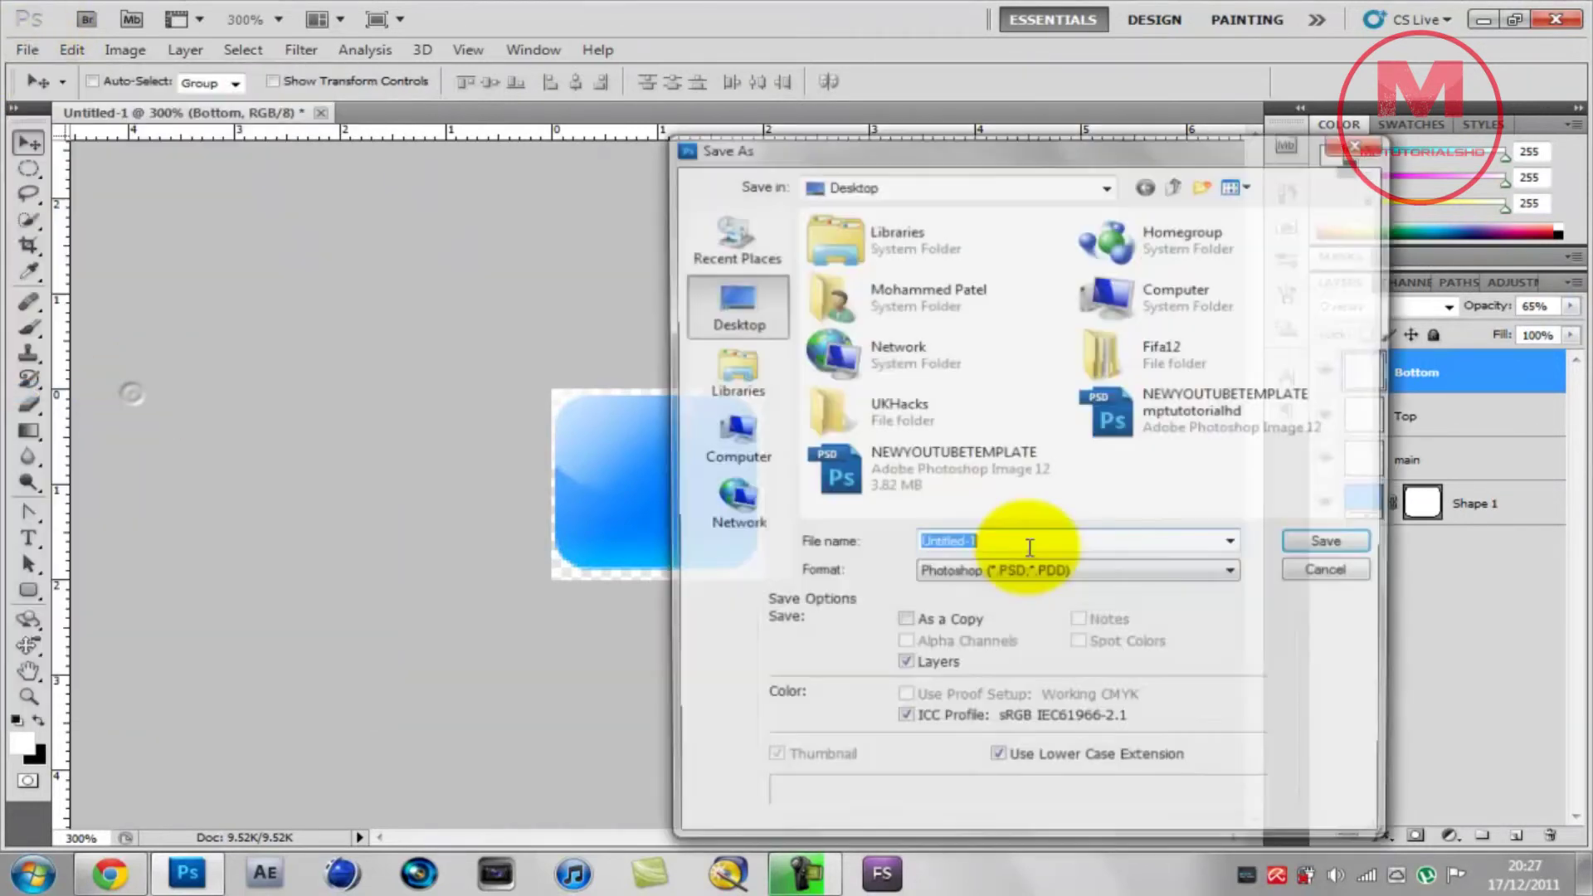
left_click(1095, 576)
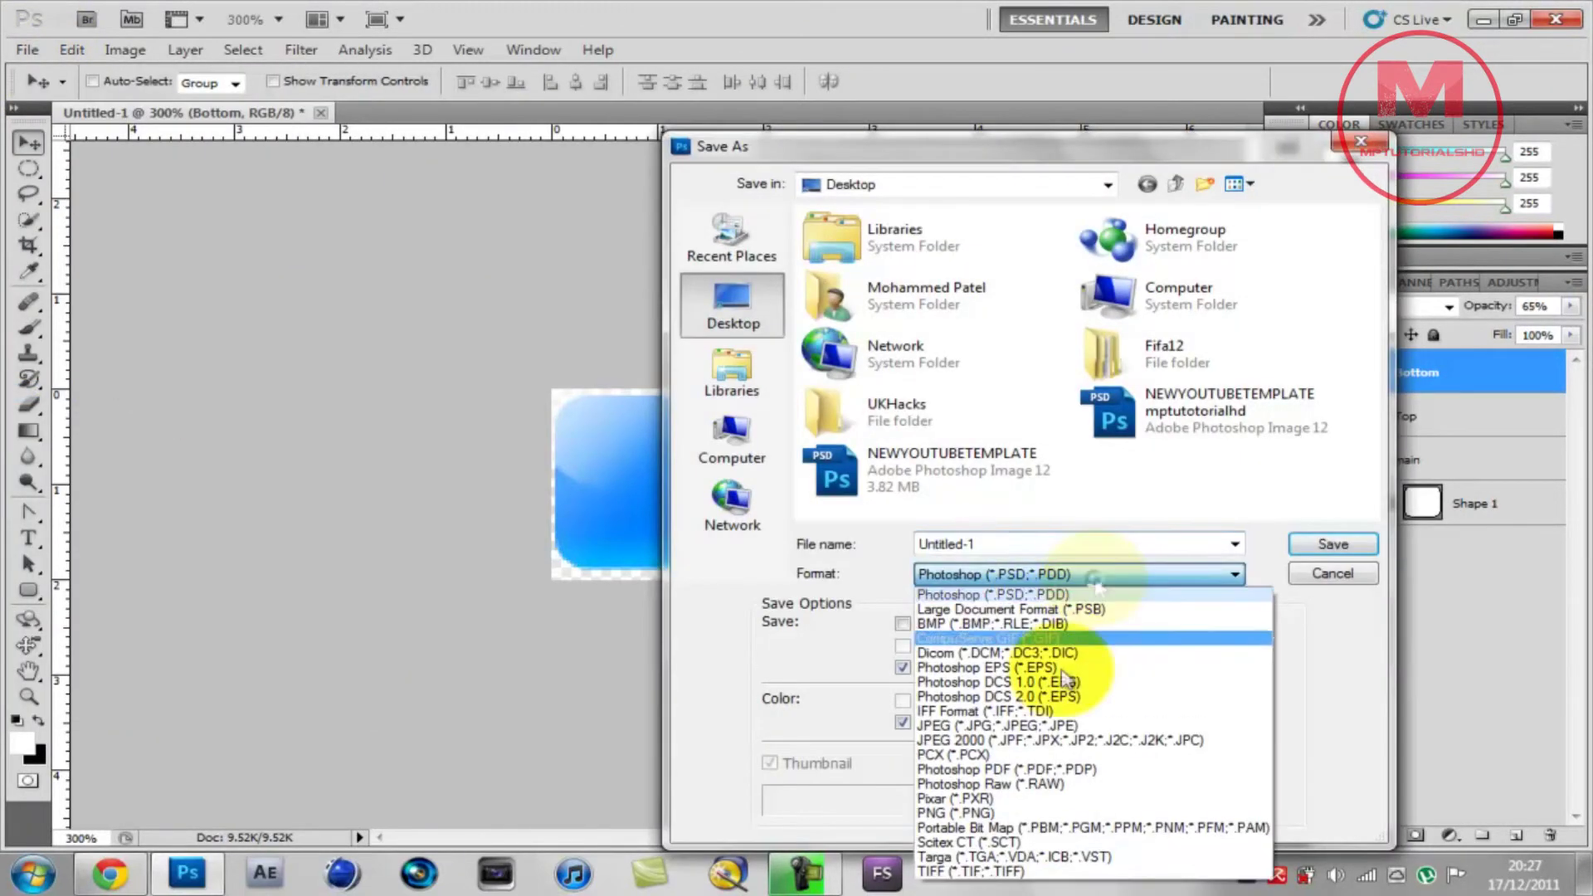
left_click(995, 812)
double_click(975, 543)
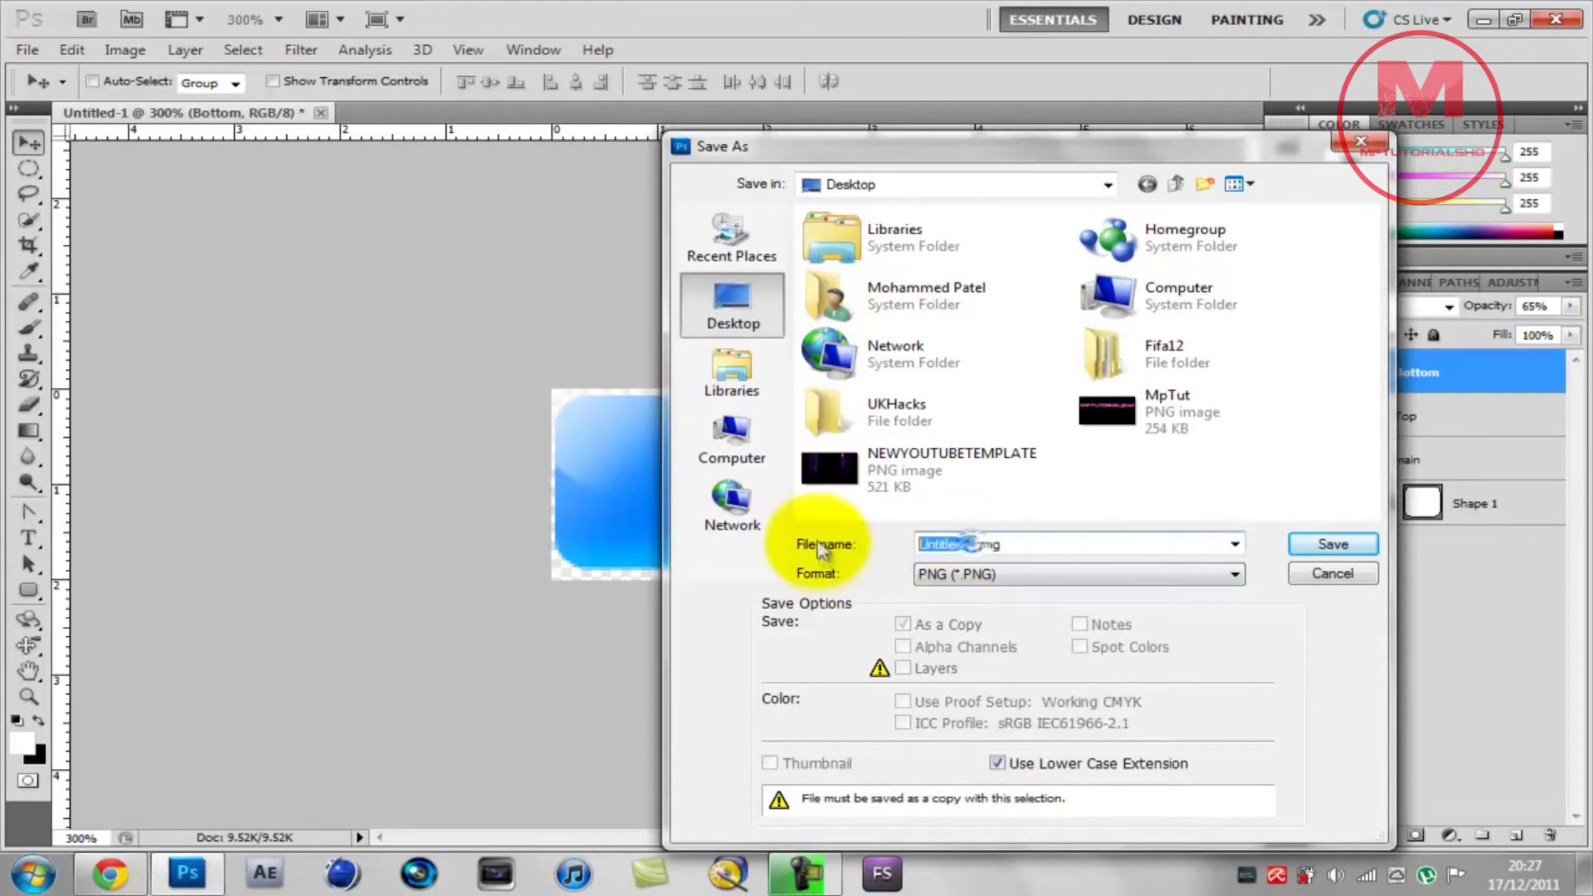
key("BackSpace")
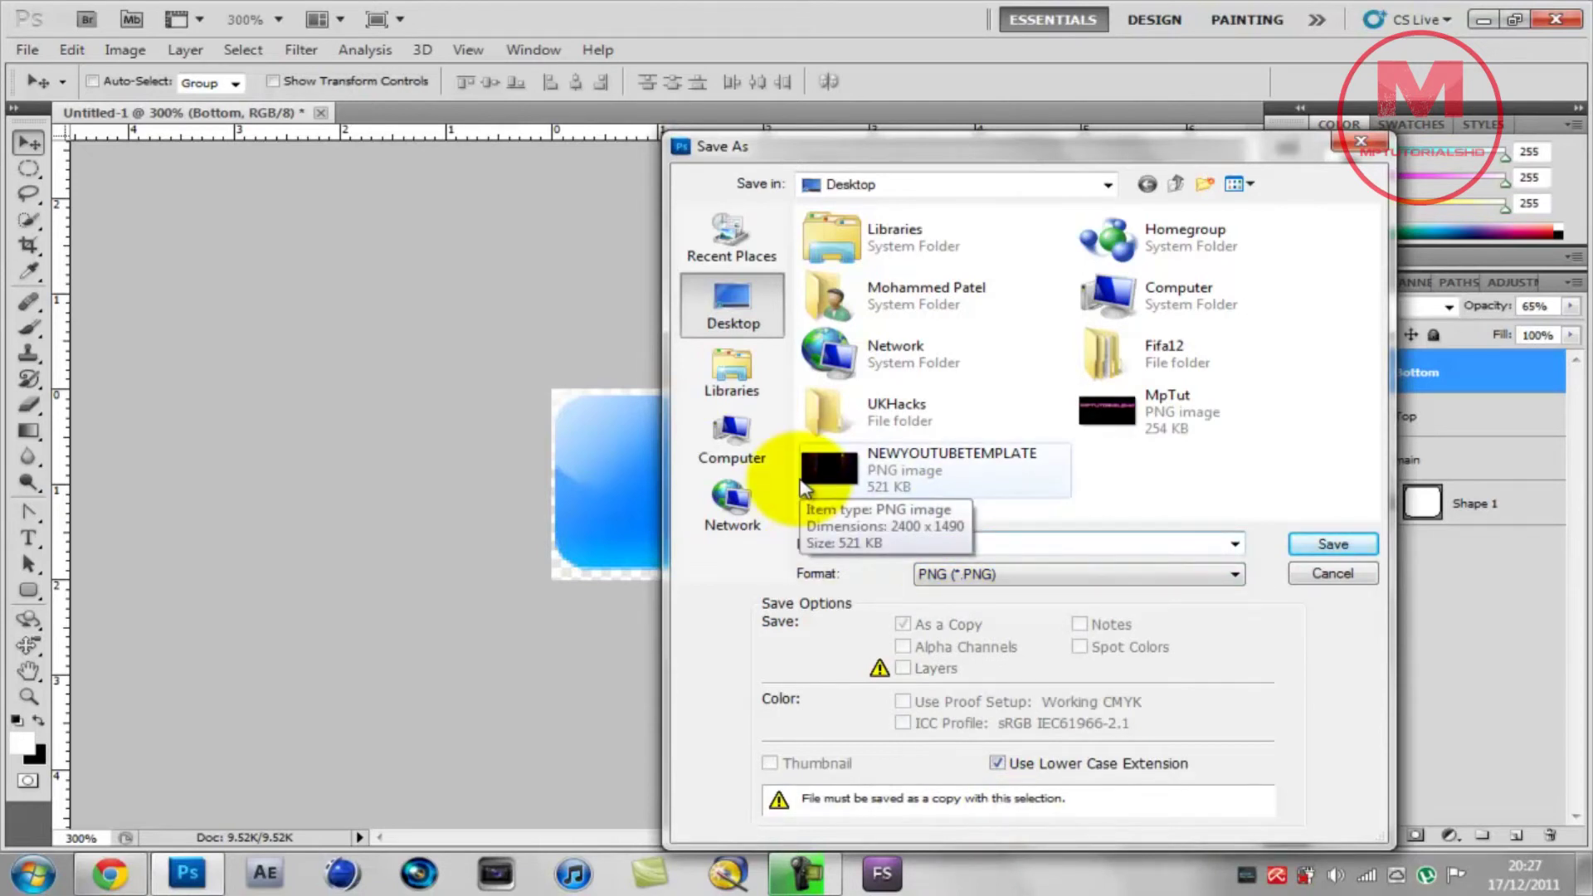
double_click(803, 488)
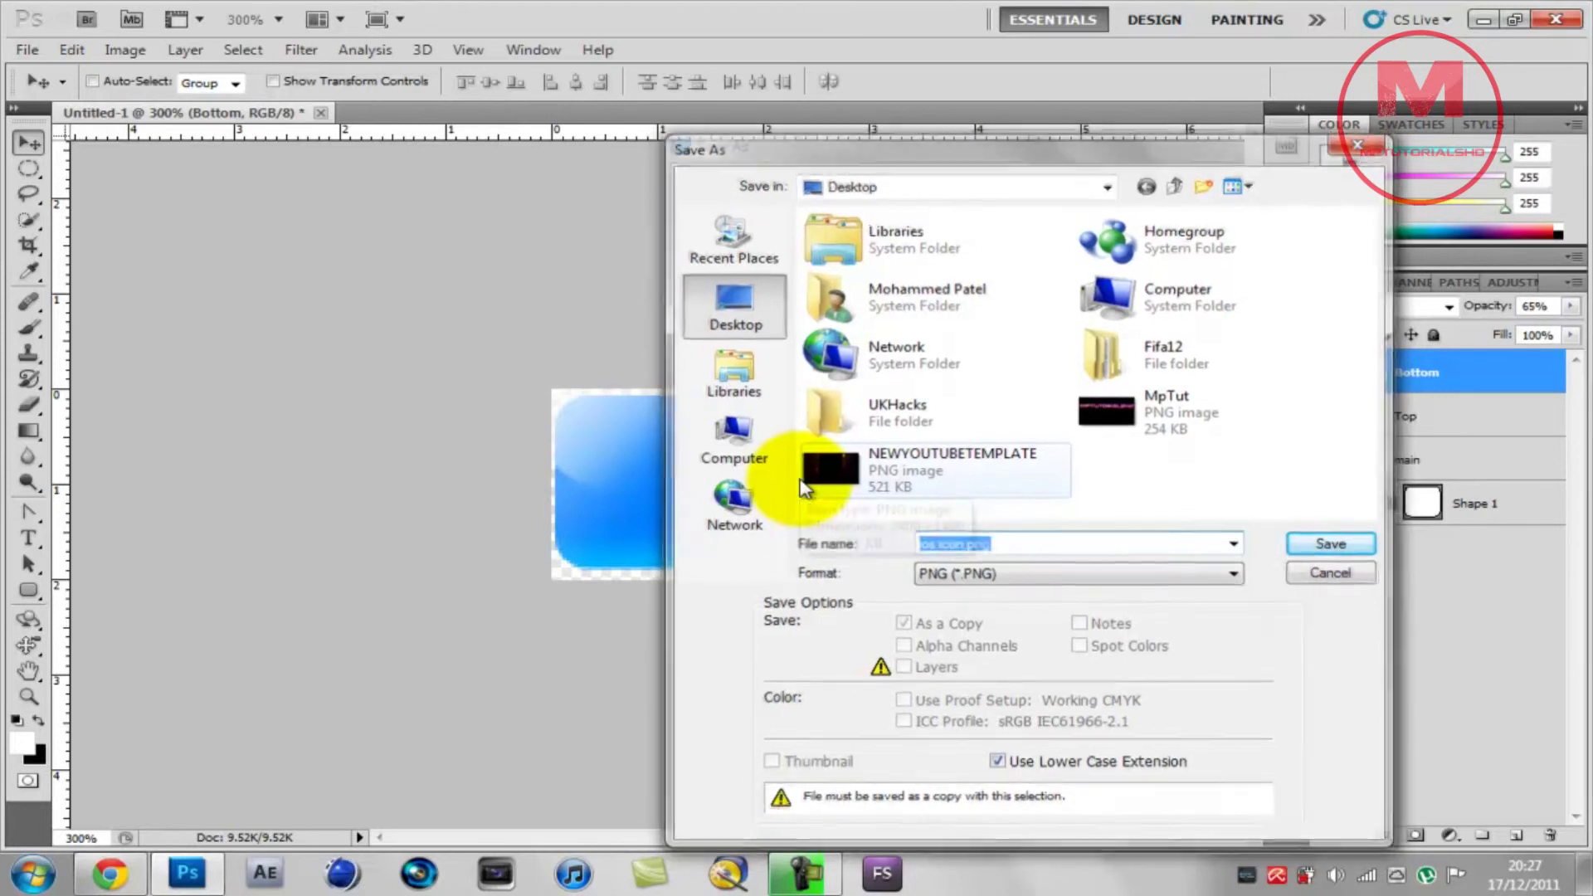
left_click(876, 304)
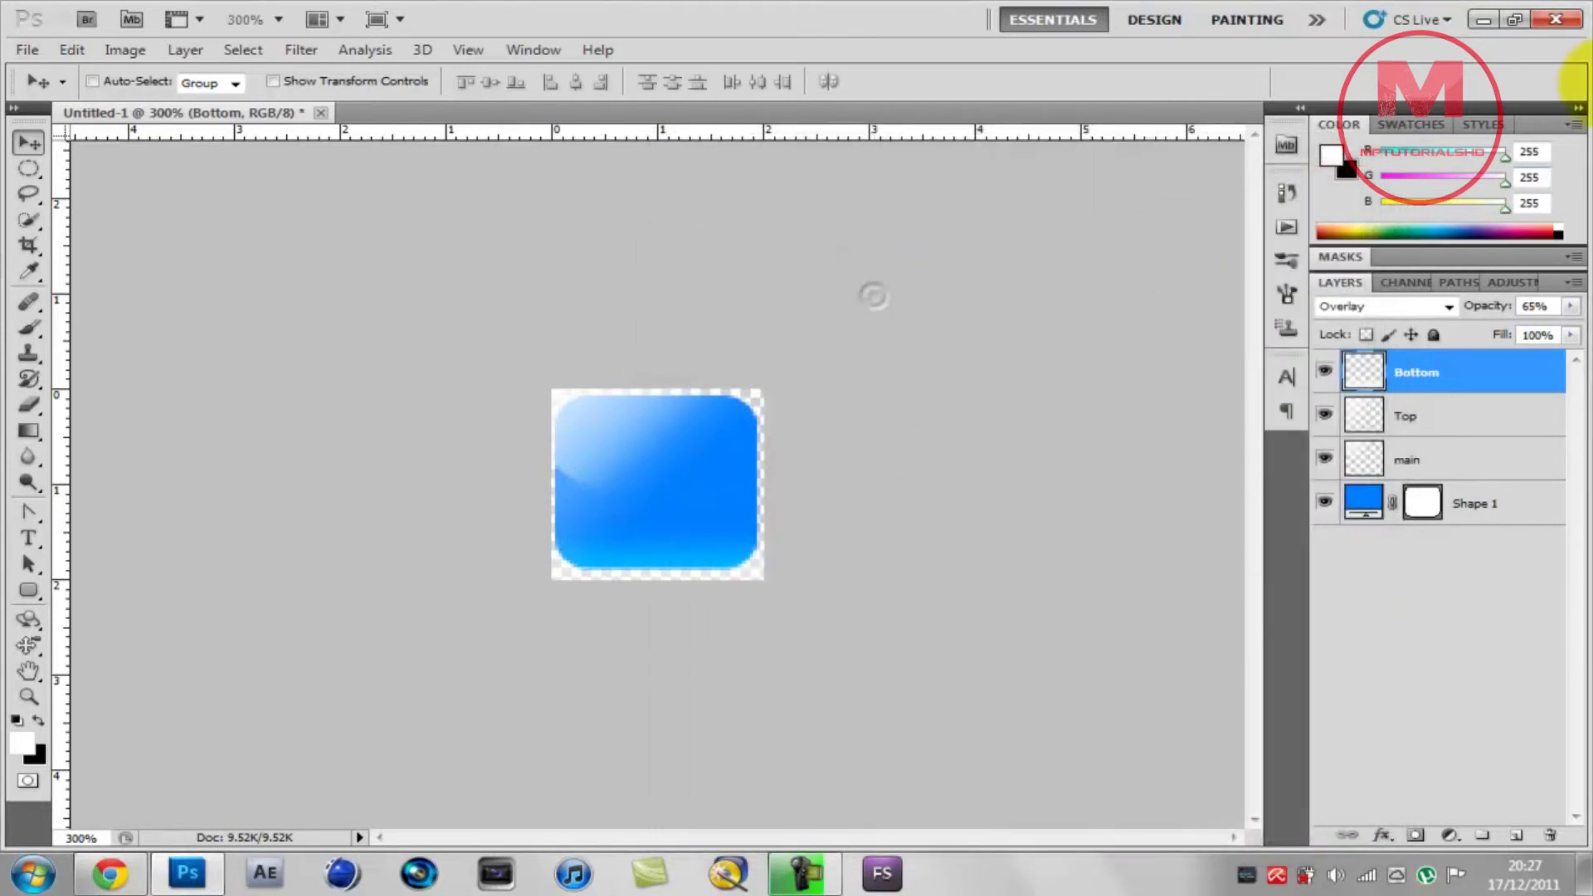
left_click(1553, 20)
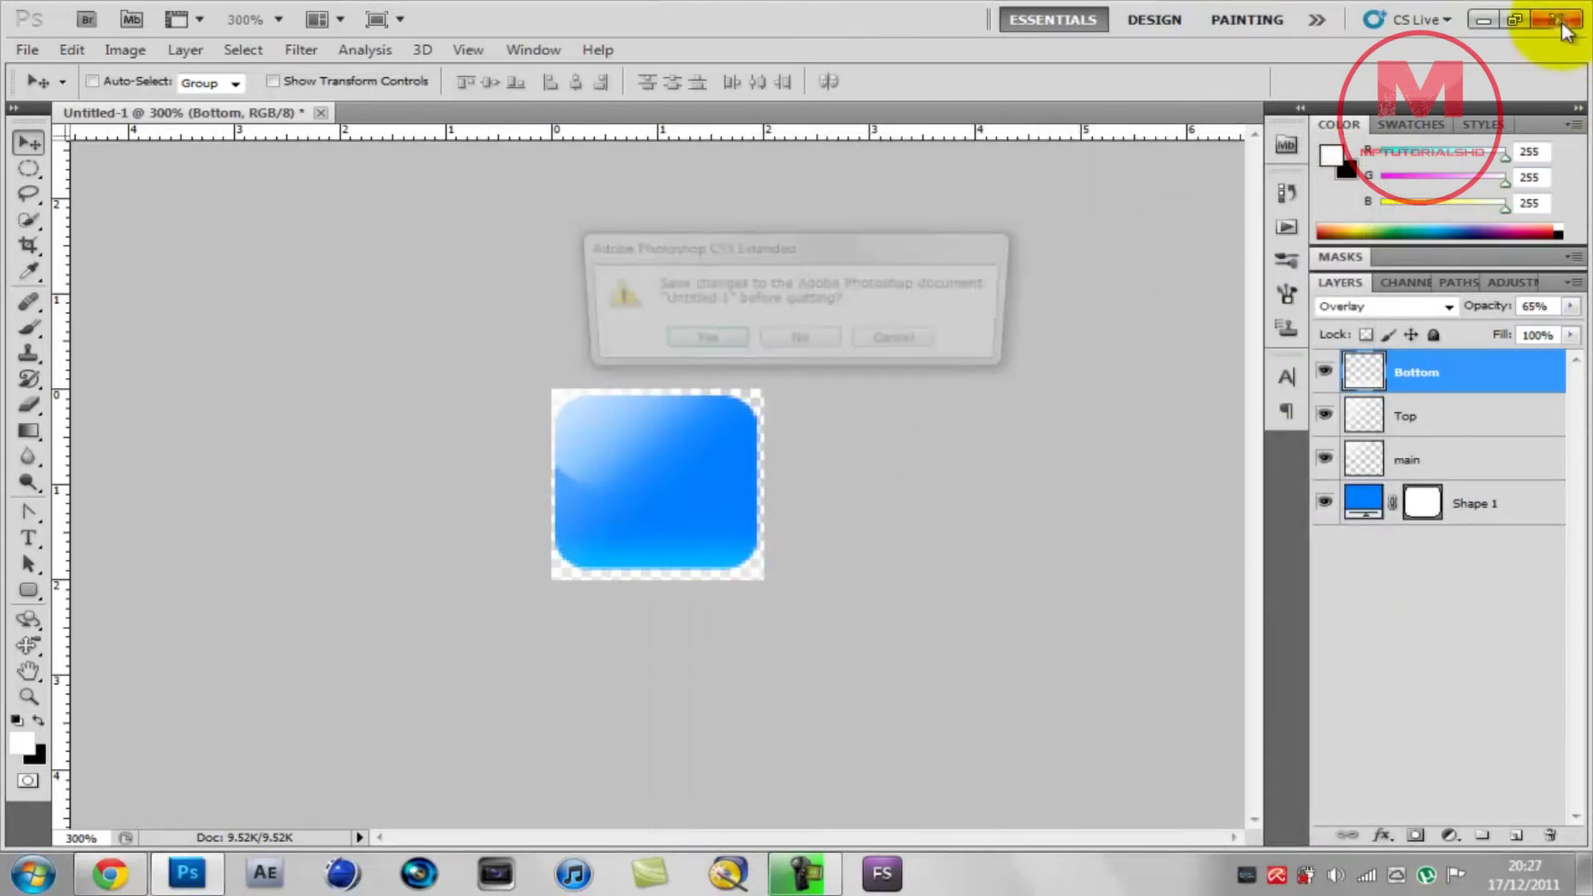
left_click(818, 343)
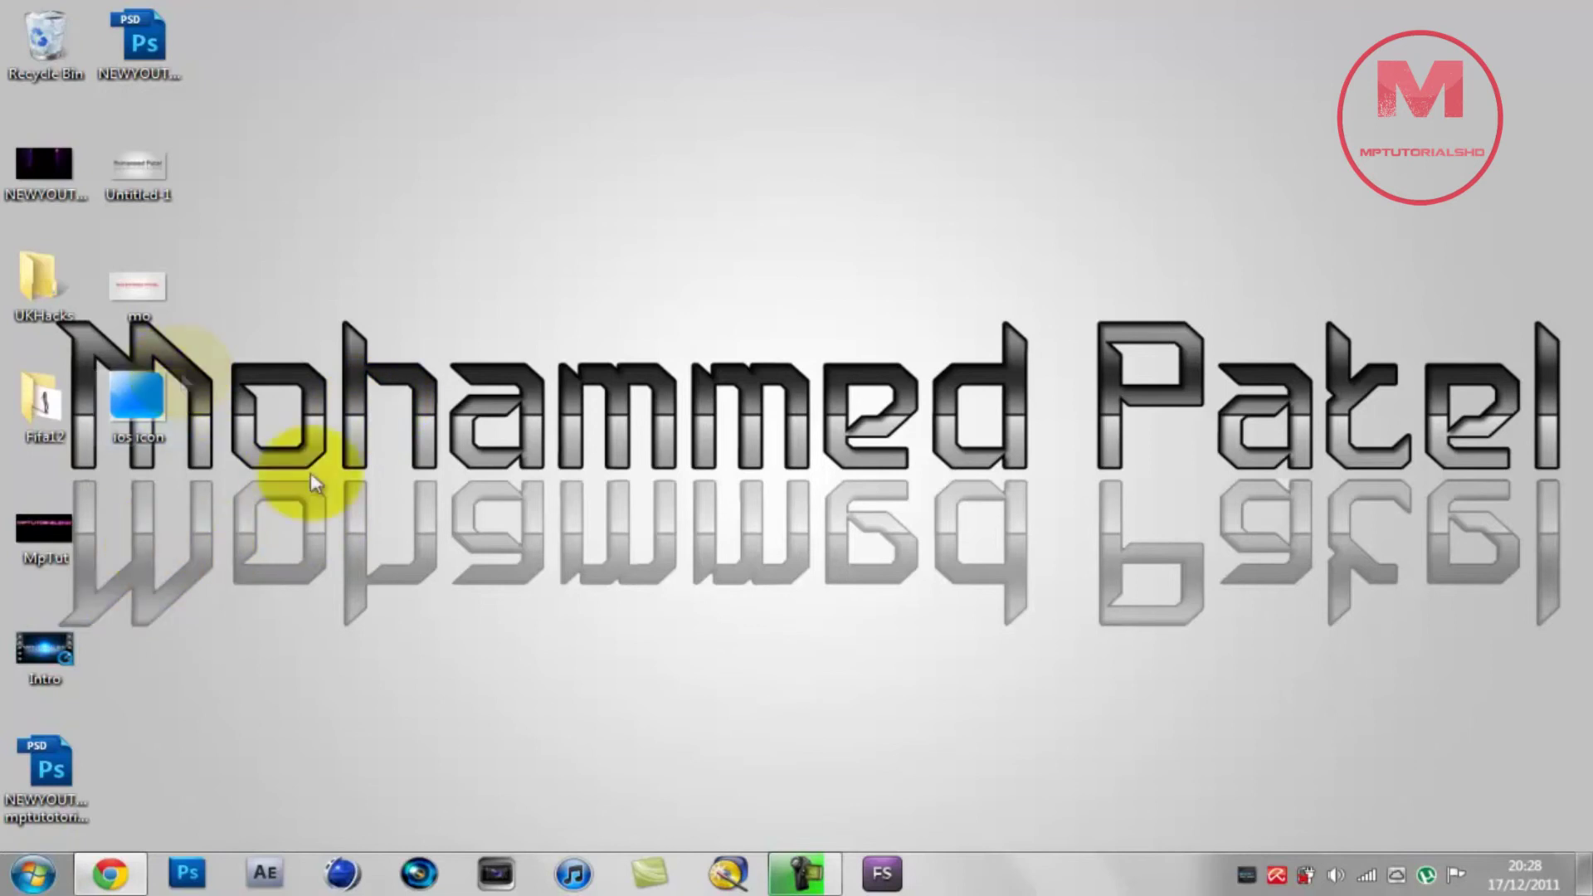
left_click_drag(304, 516, 879, 498)
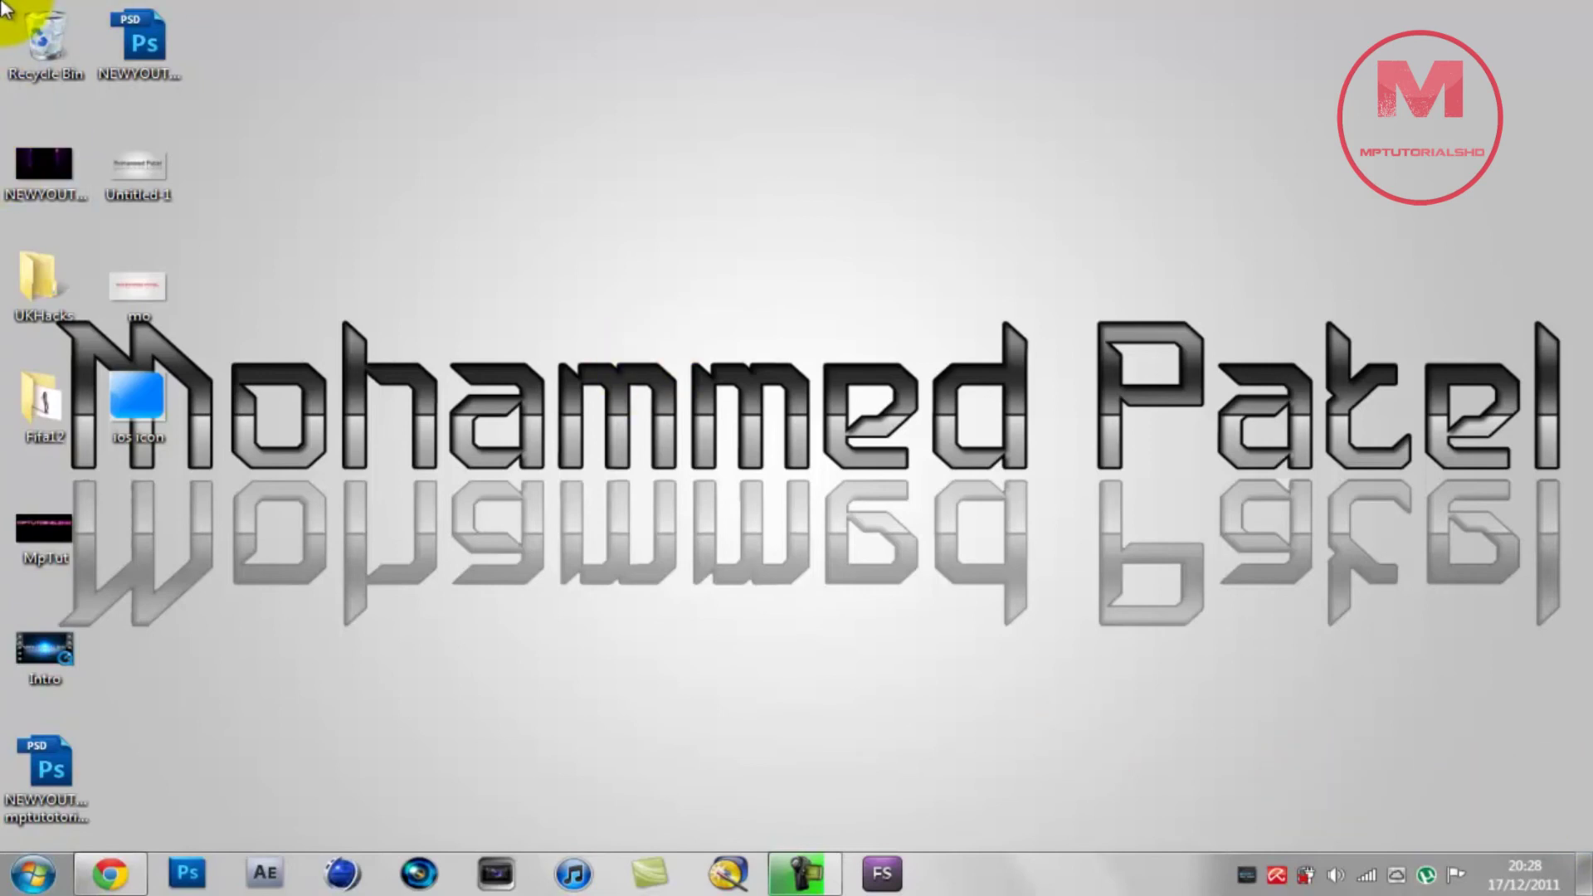
left_click_drag(3, 3, 979, 382)
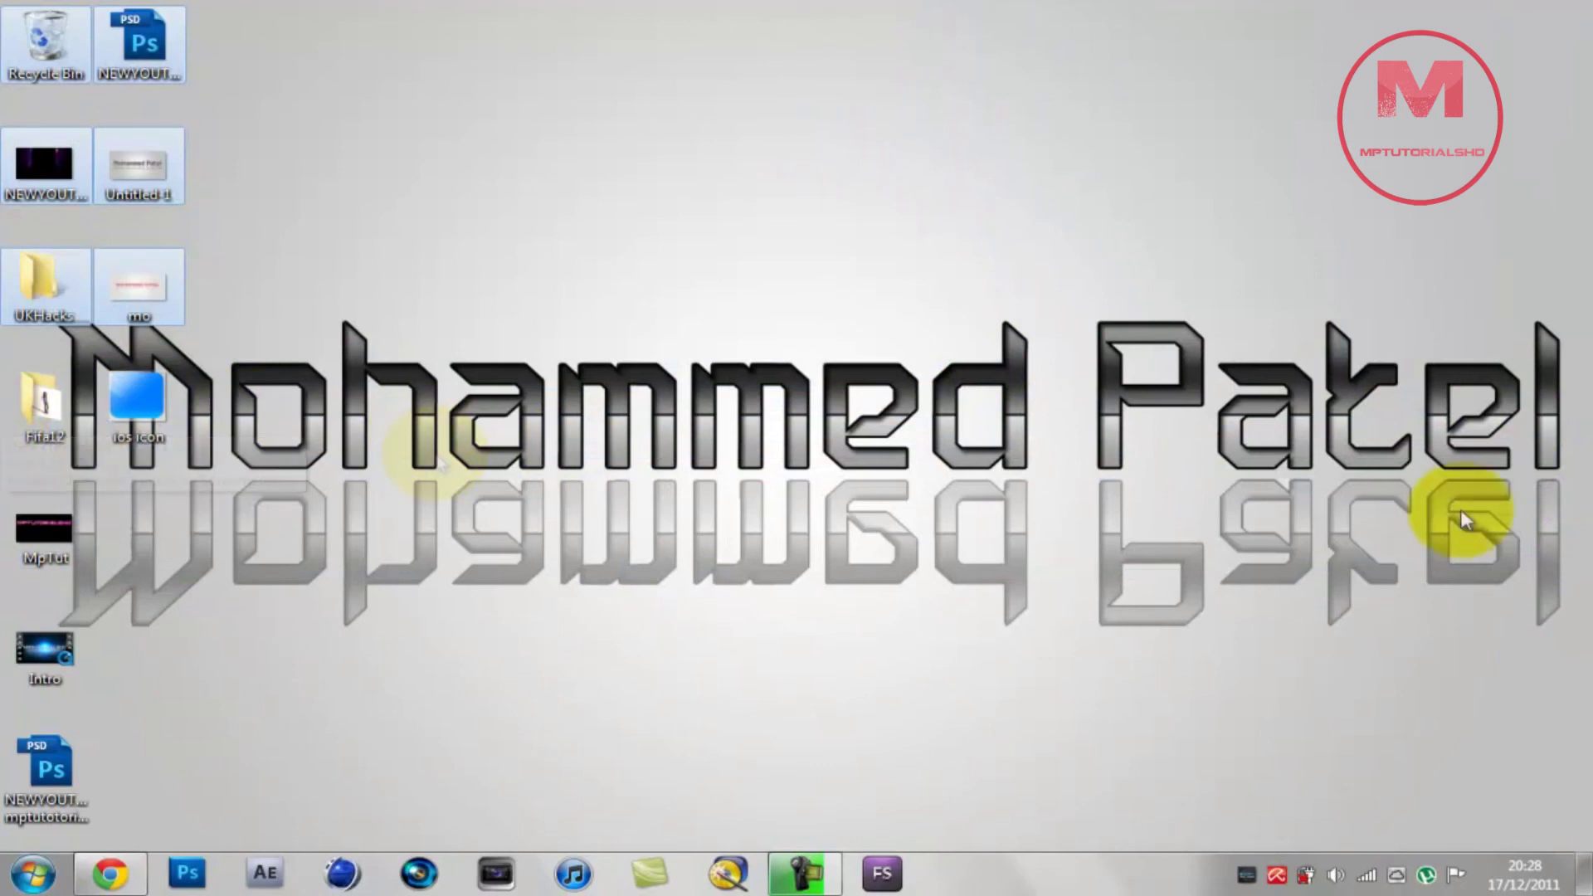
left_click_drag(1583, 415, 1586, 29)
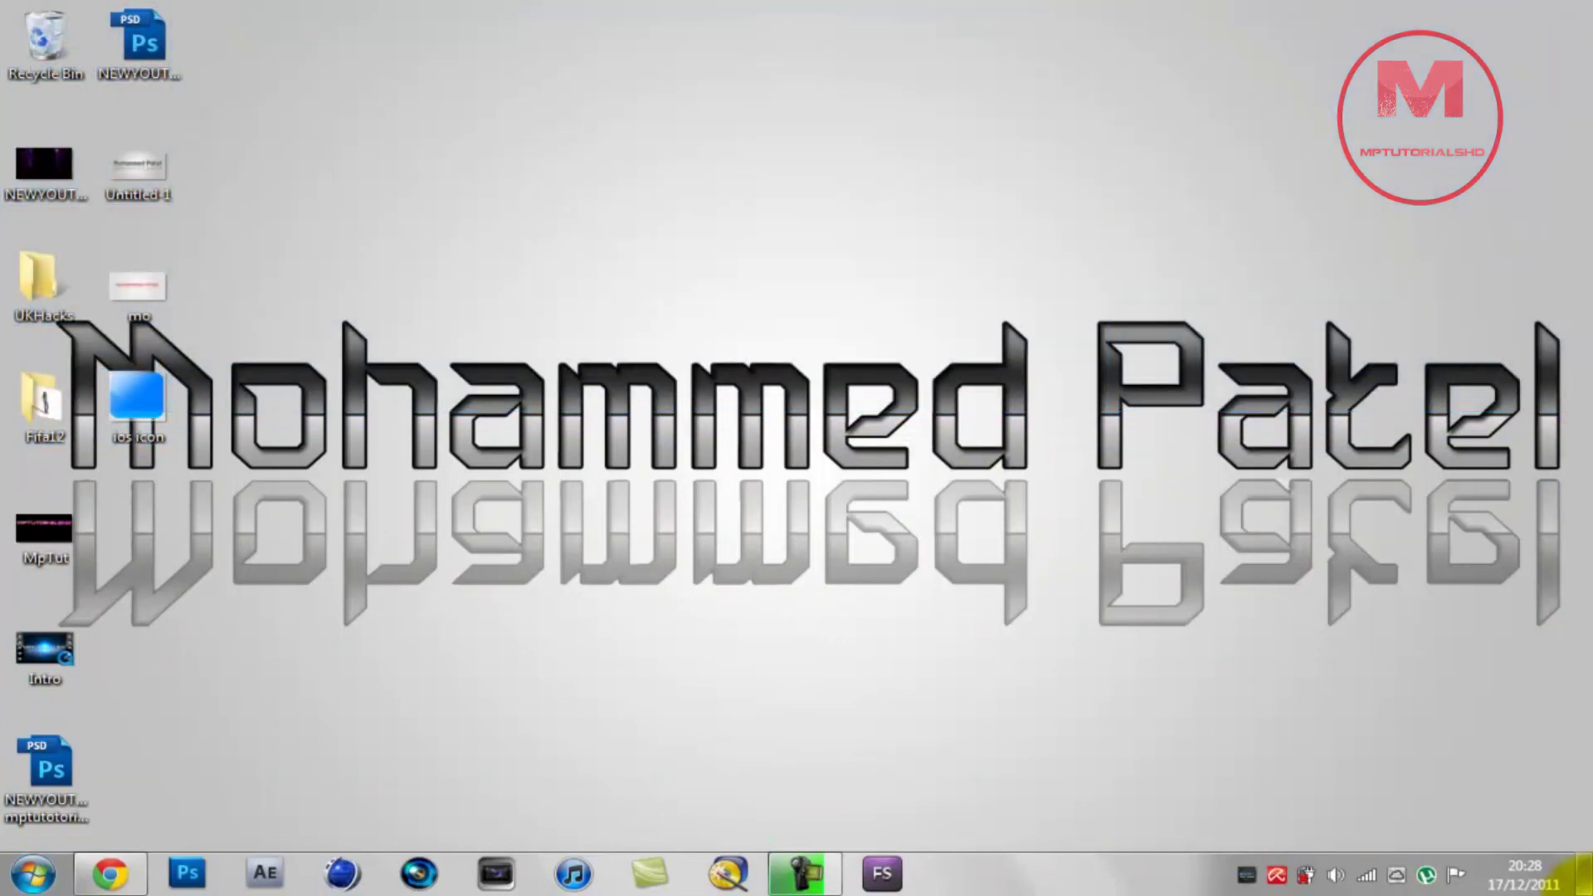
left_click_drag(1588, 412, 1586, 4)
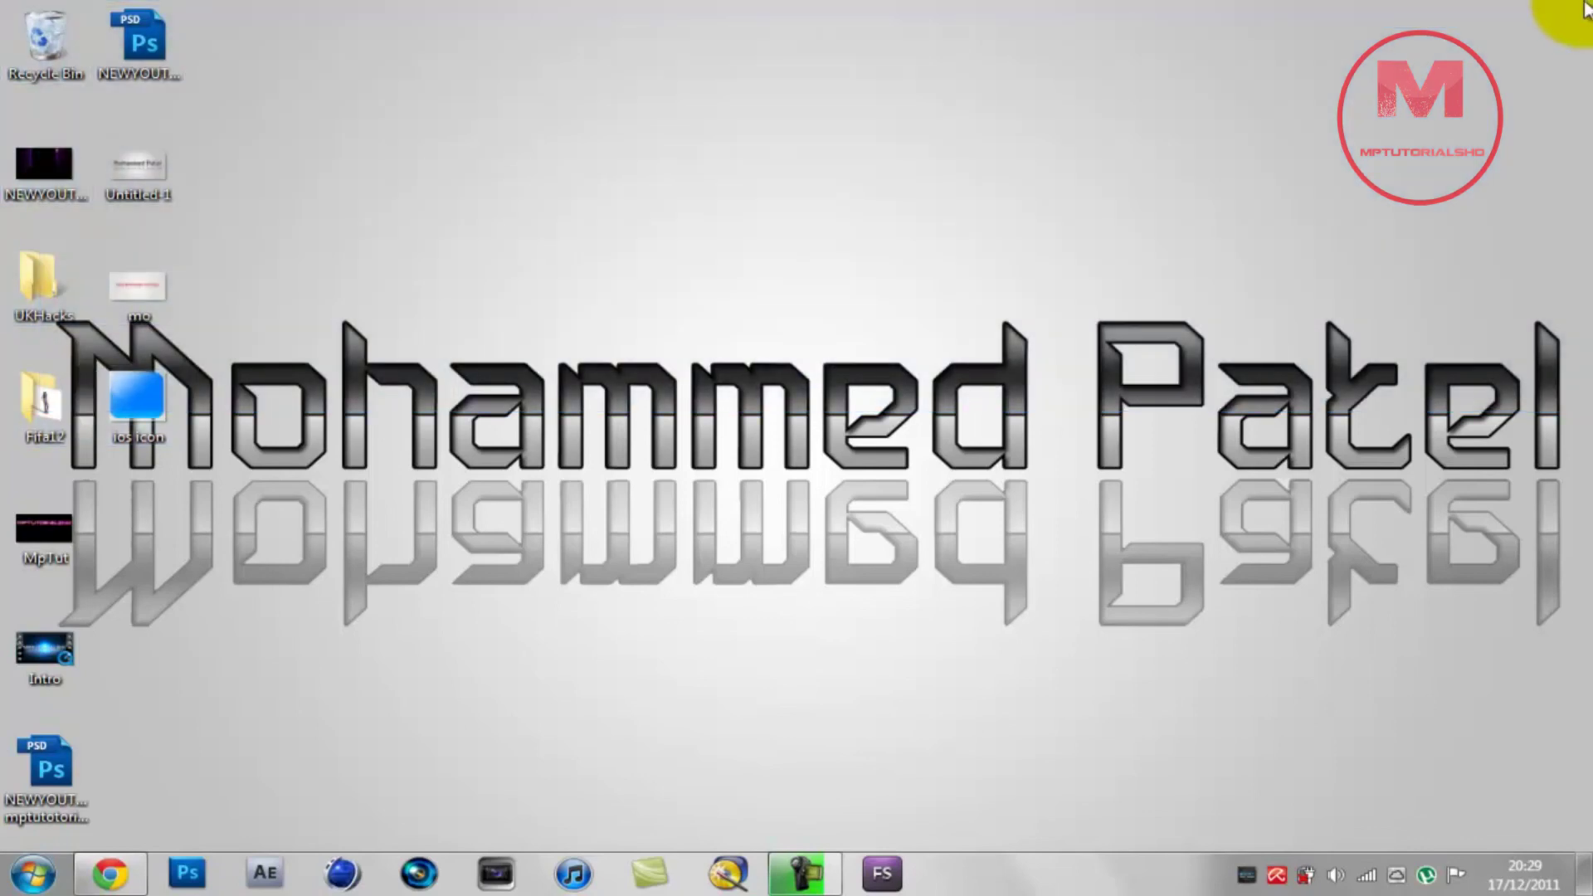